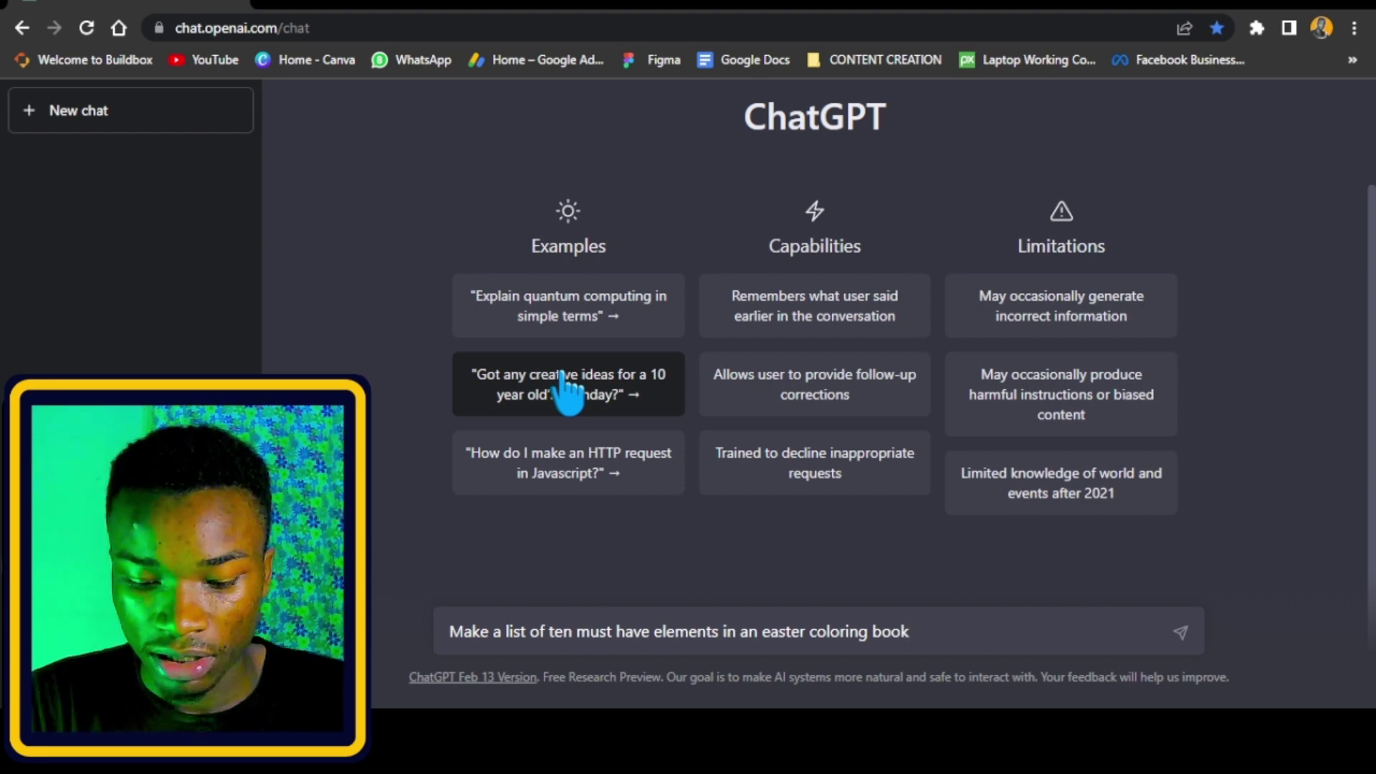
# - Add "for kids" to the prompt asking for ten must have elements in an easter coloring book, submit it and read the list
pyautogui.write('for kids')
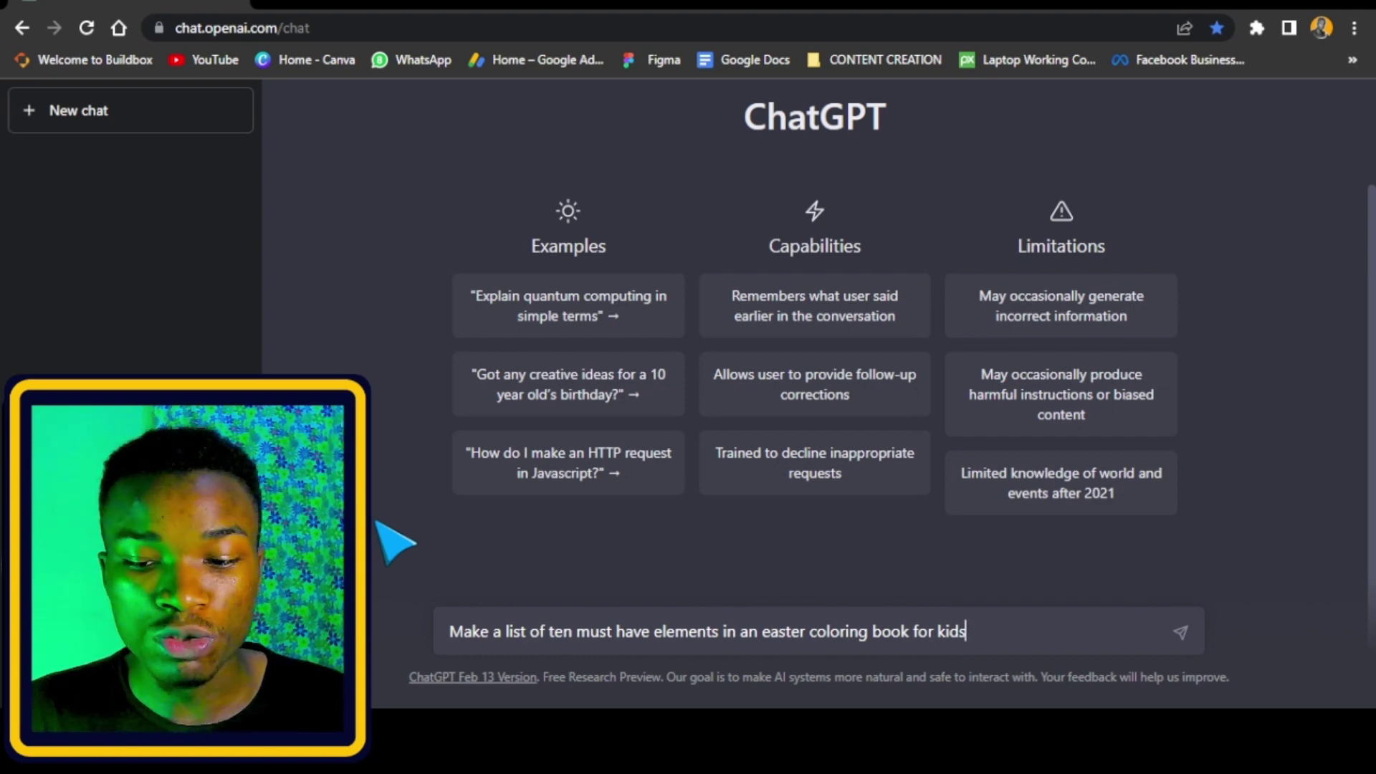
pyautogui.press('Return')
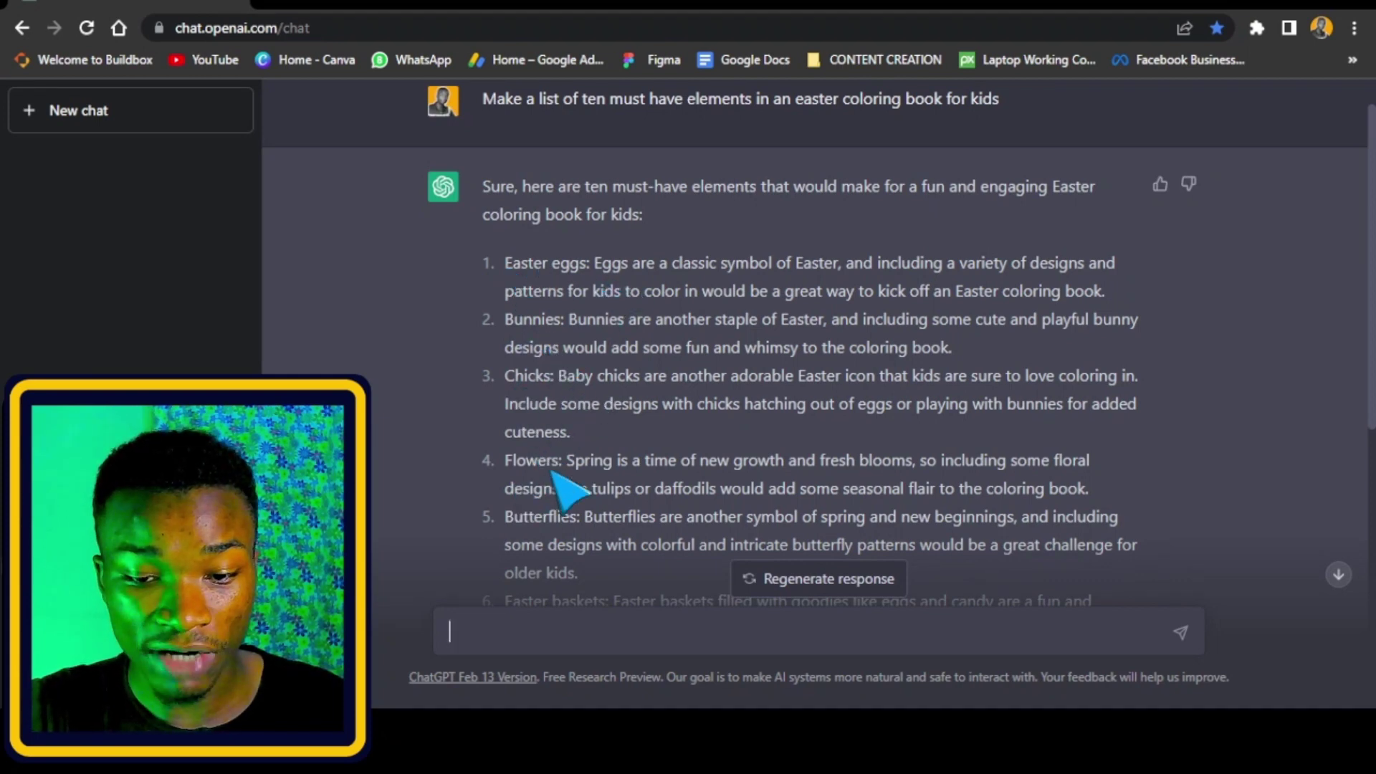
pyautogui.scroll(-1, 559, 480)
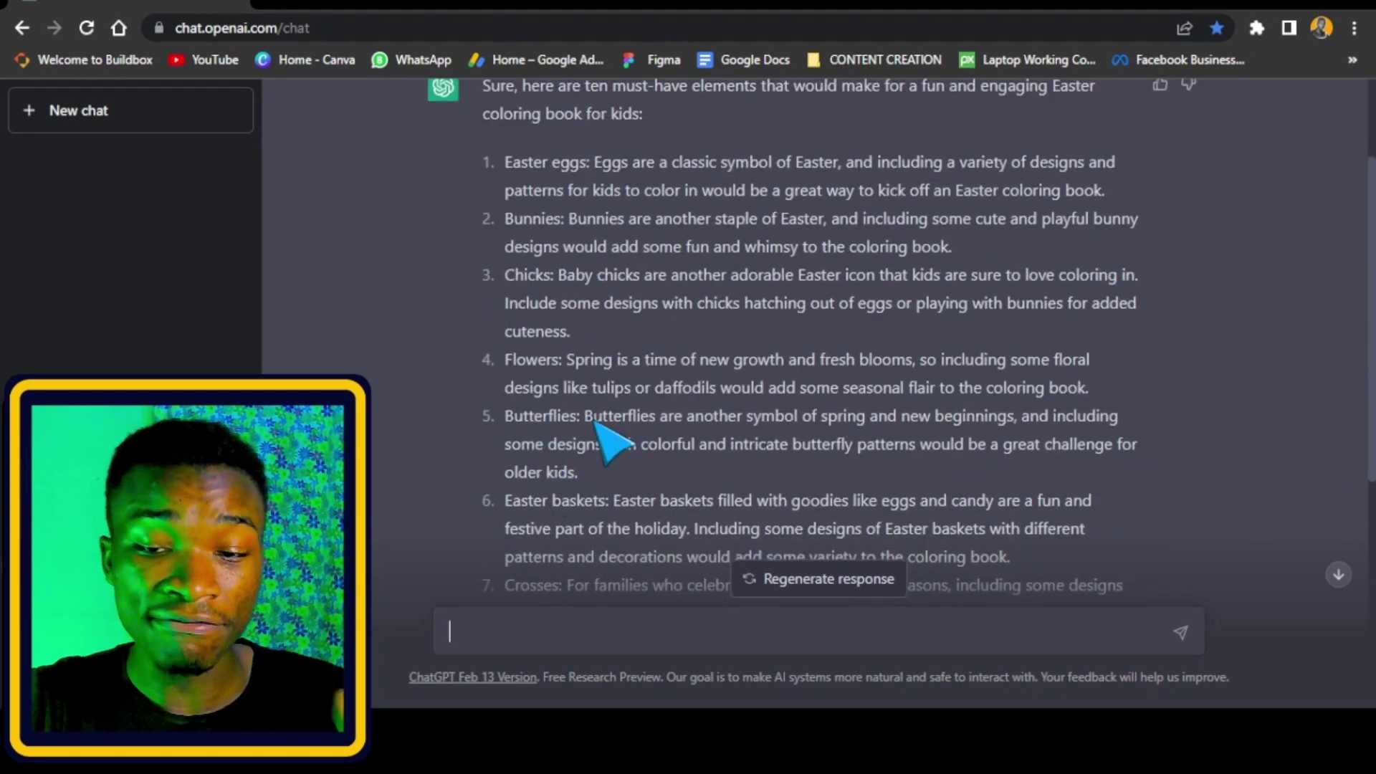
pyautogui.scroll(-4, 616, 501)
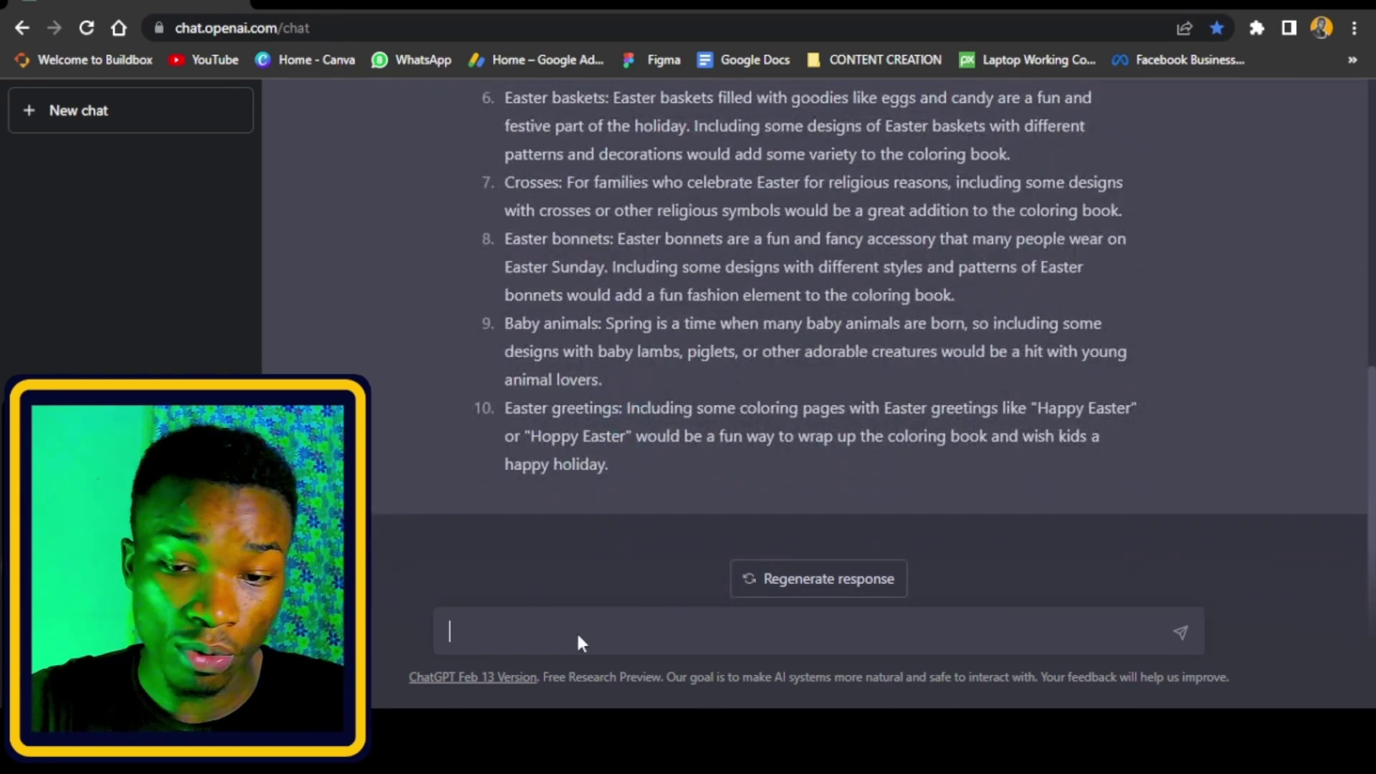
# - Submit "Using the elements above give me sceneric prompt ideas to design interior pages of an easter coloring book" and read through the ideas
pyautogui.write('Using the elements above give me sceneric prompt ideas to design interior pages of an easter coloring book')
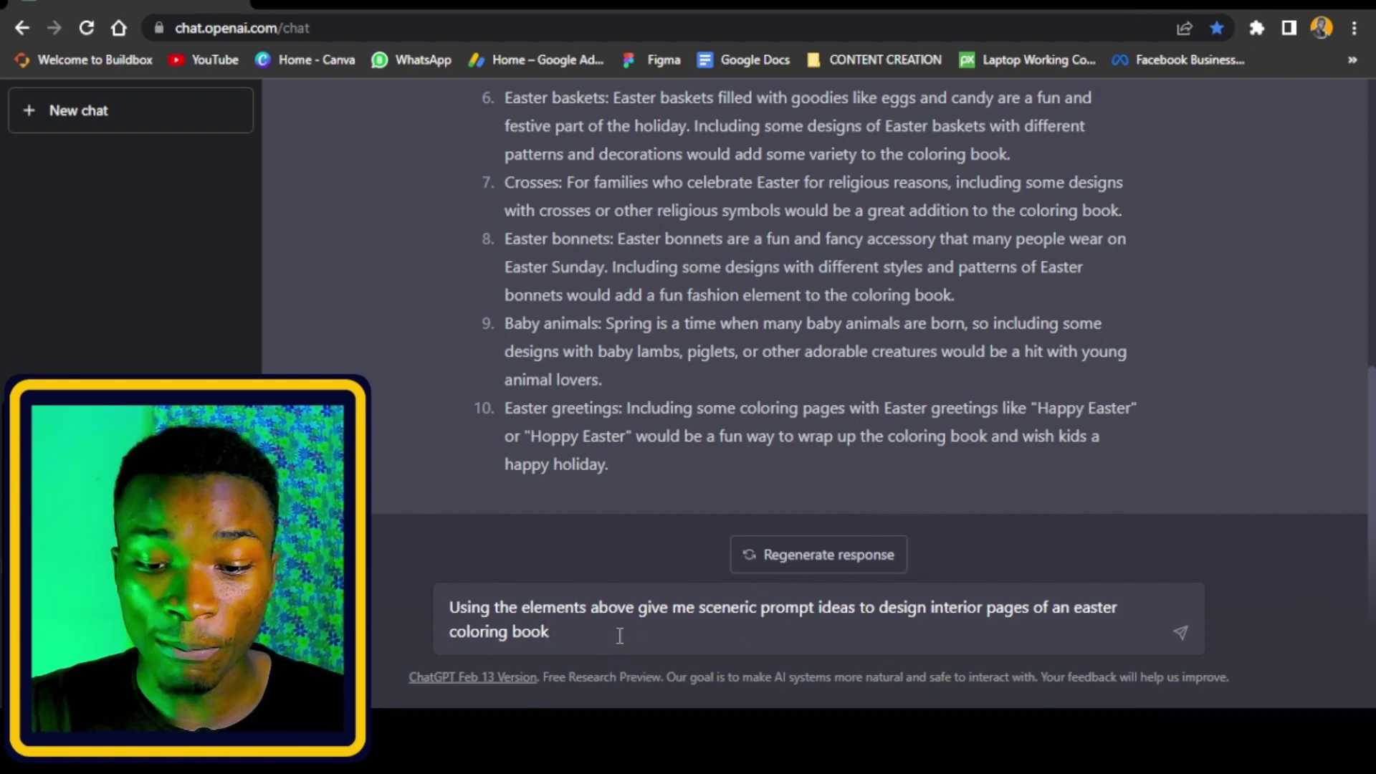
pyautogui.press('Return')
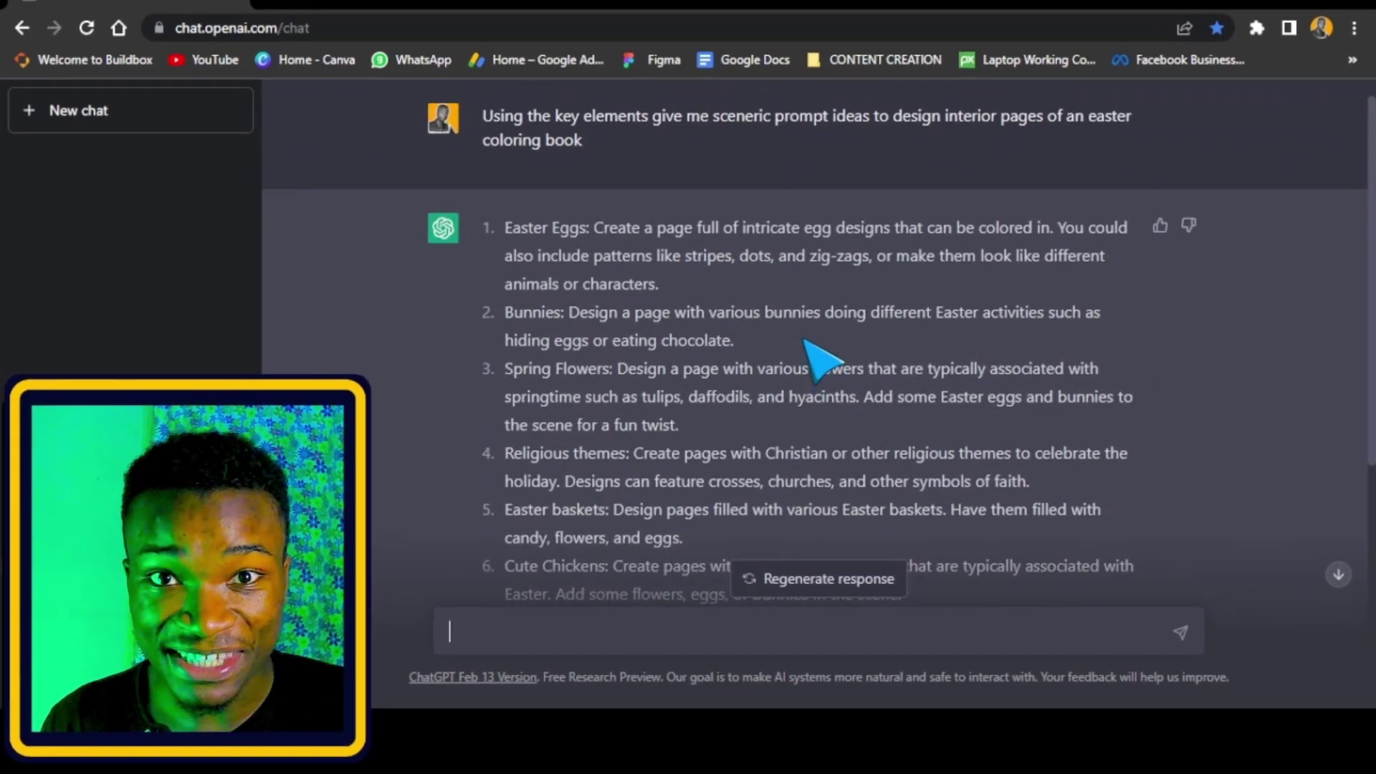
pyautogui.scroll(-5, 820, 358)
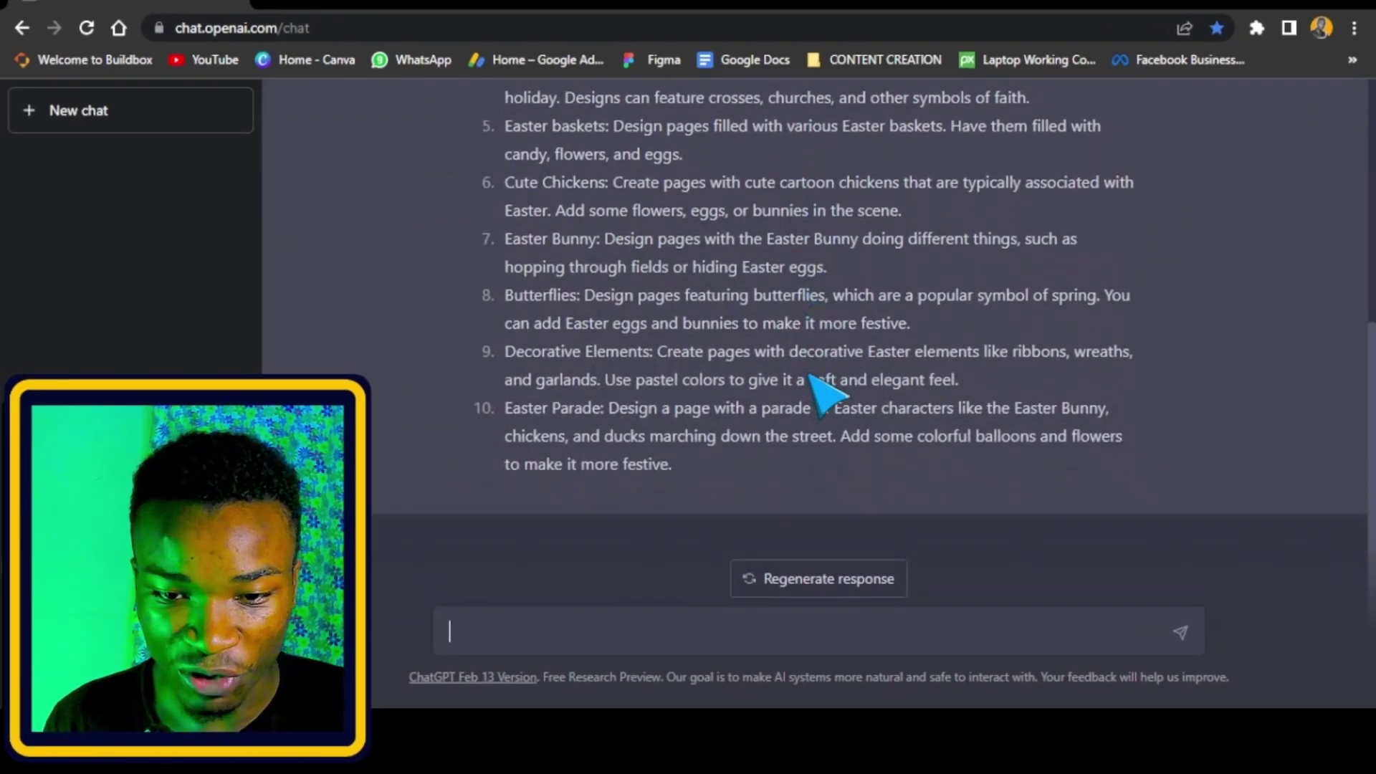
pyautogui.scroll(5, 826, 391)
pyautogui.scroll(-4, 830, 393)
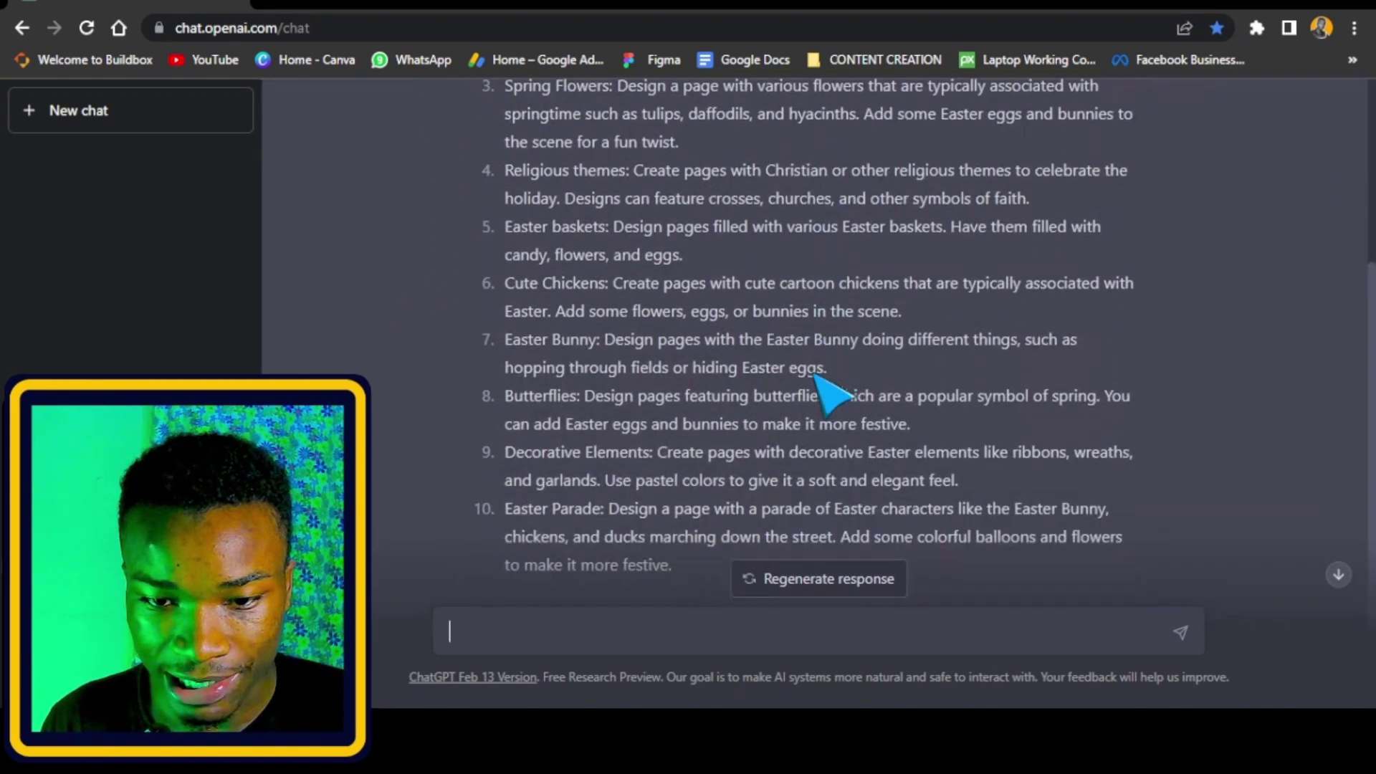
pyautogui.scroll(-1, 830, 393)
pyautogui.scroll(4, 674, 362)
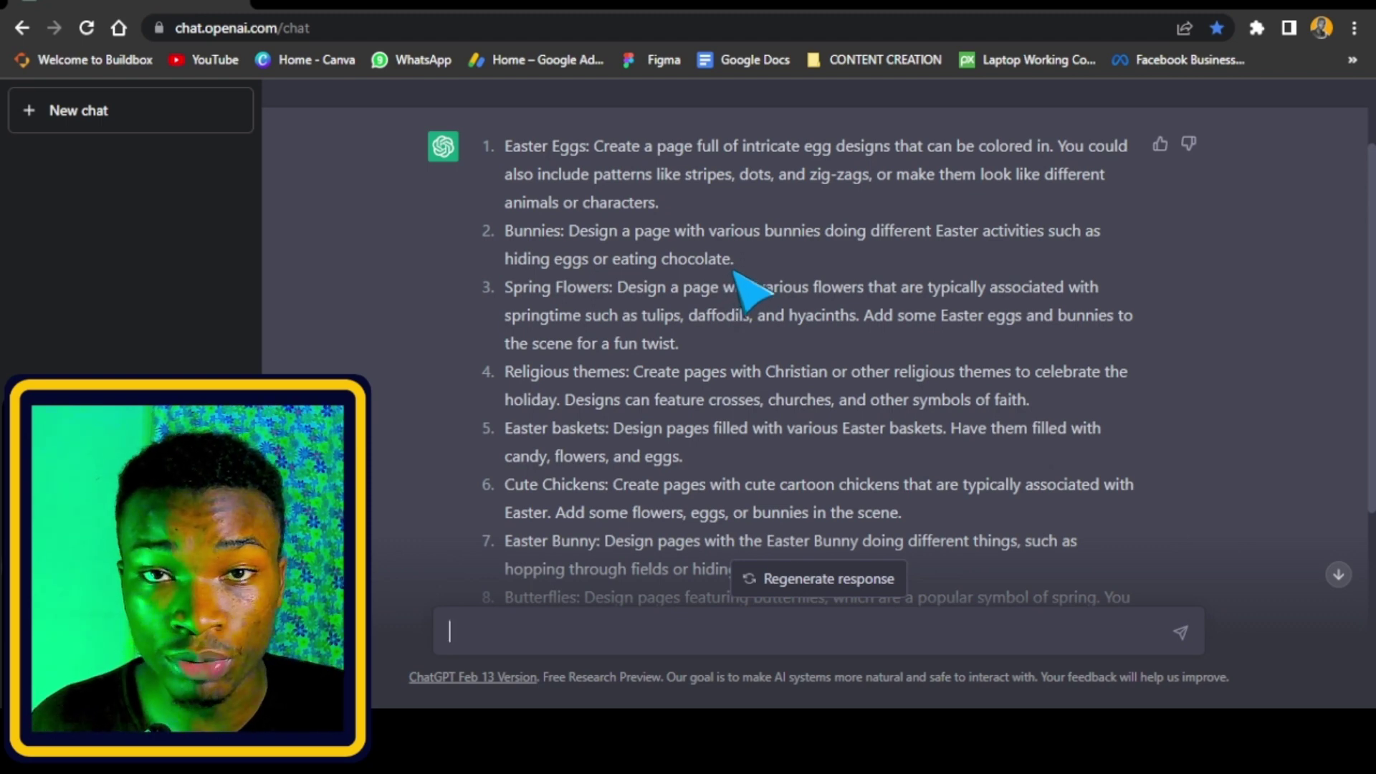
pyautogui.scroll(-5, 750, 263)
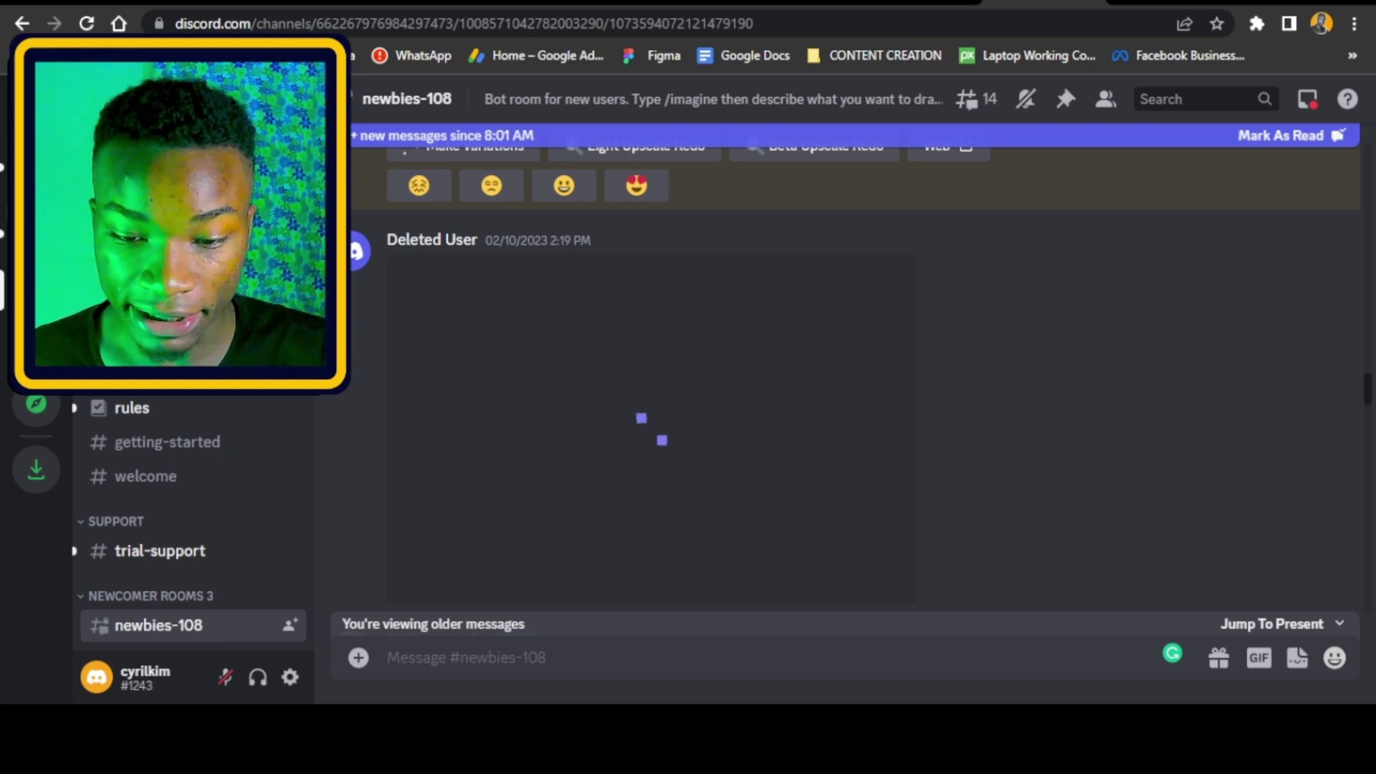
# - In Discord's newbies-108 channel, enter "Can you draw a family of bunnies having a picnic?, interior page for a coloring book for kids"
pyautogui.click(490, 655)
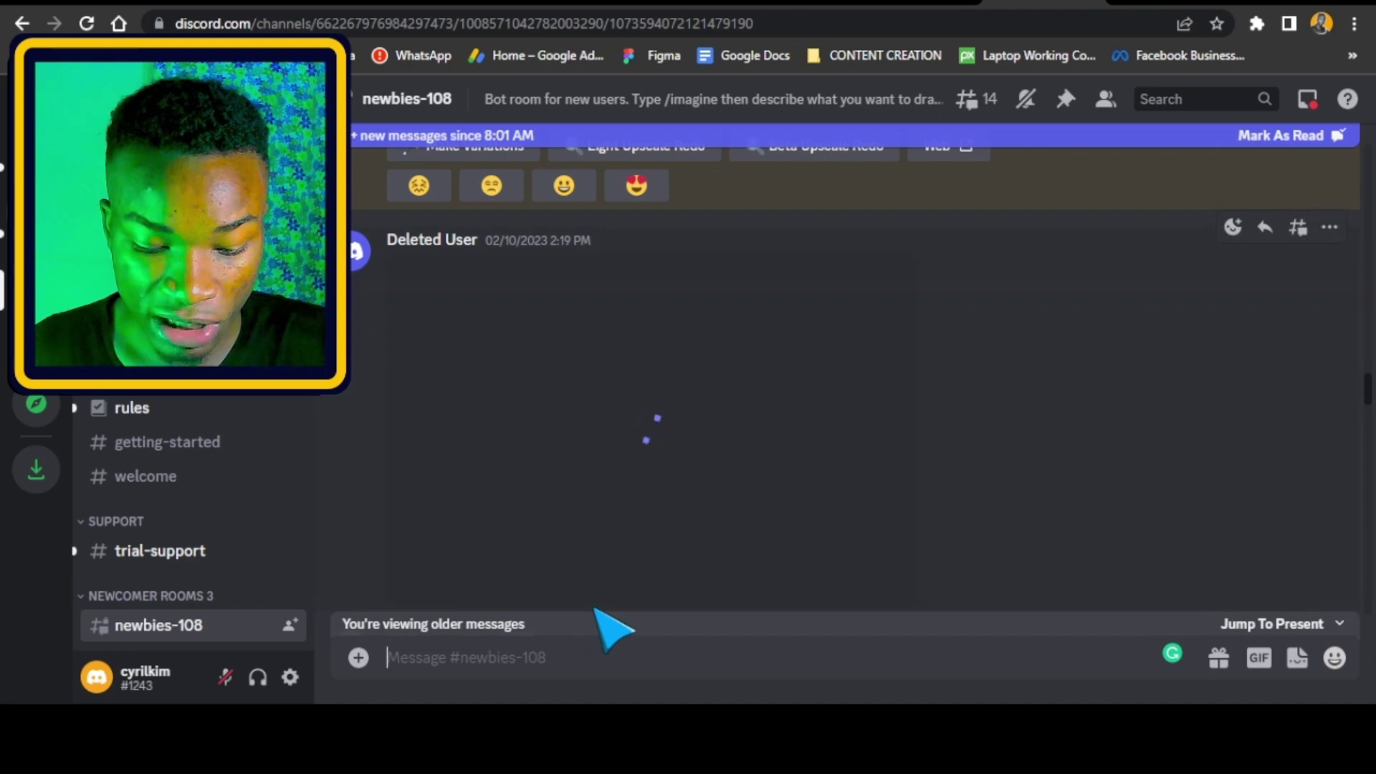
pyautogui.write('Can you draw a family of bunnies having a picnic?, interior page for a coloring book for kids')
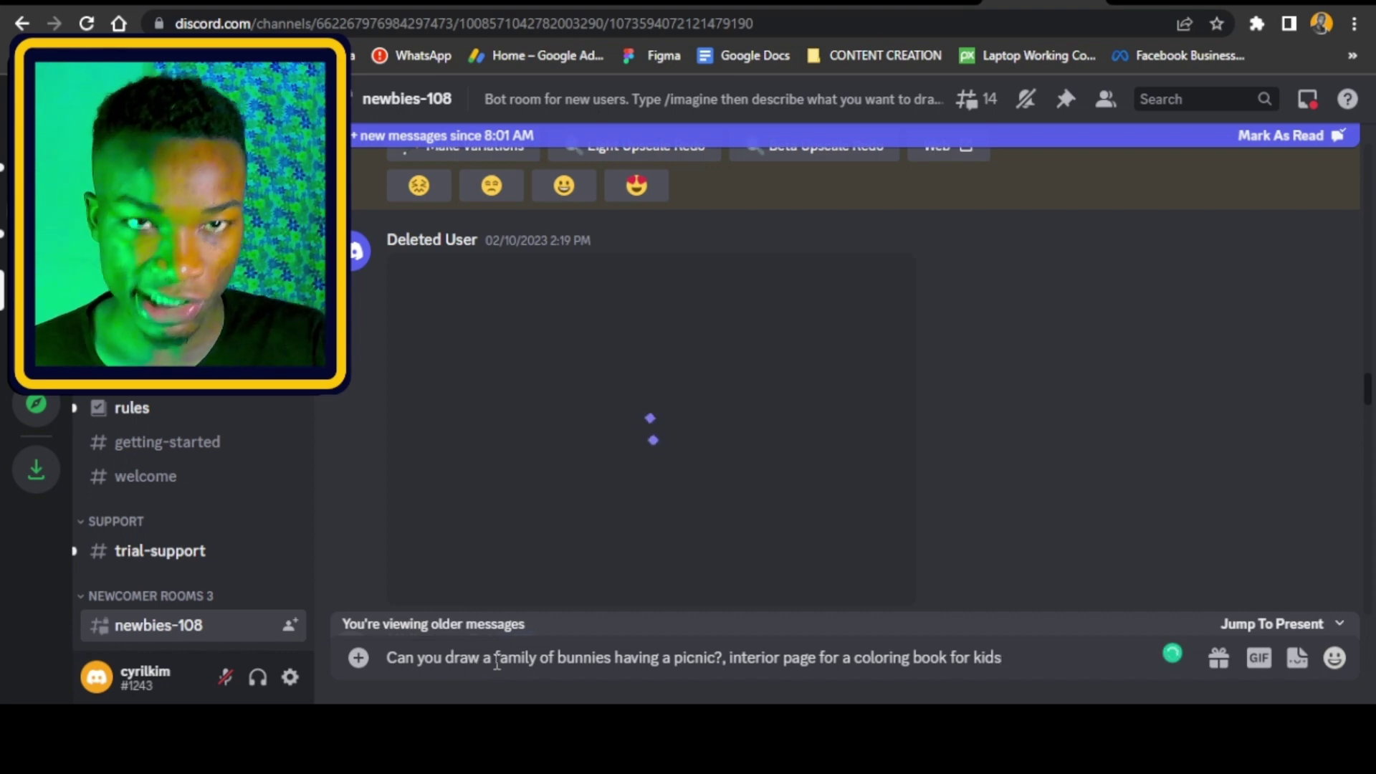
pyautogui.moveTo(484, 658); pyautogui.dragTo(734, 669)
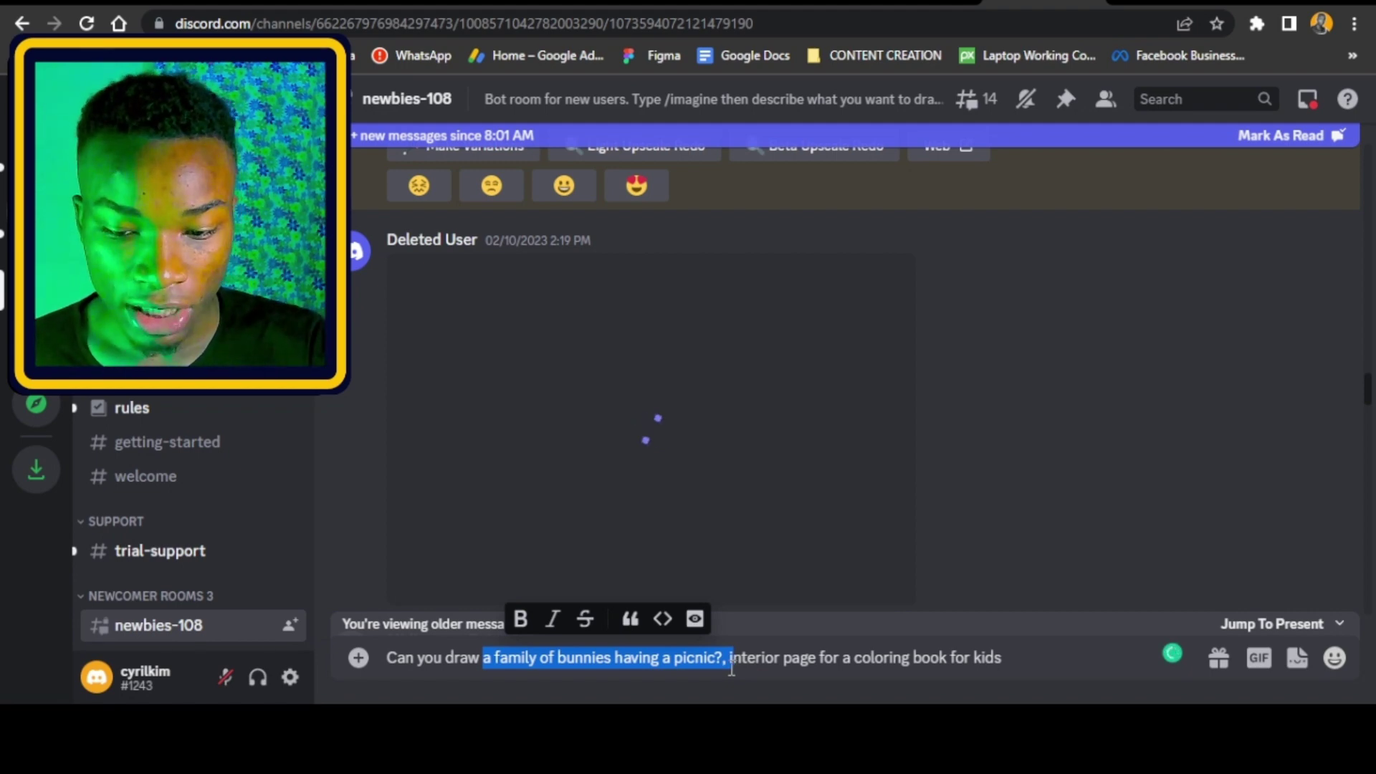
pyautogui.click(732, 669)
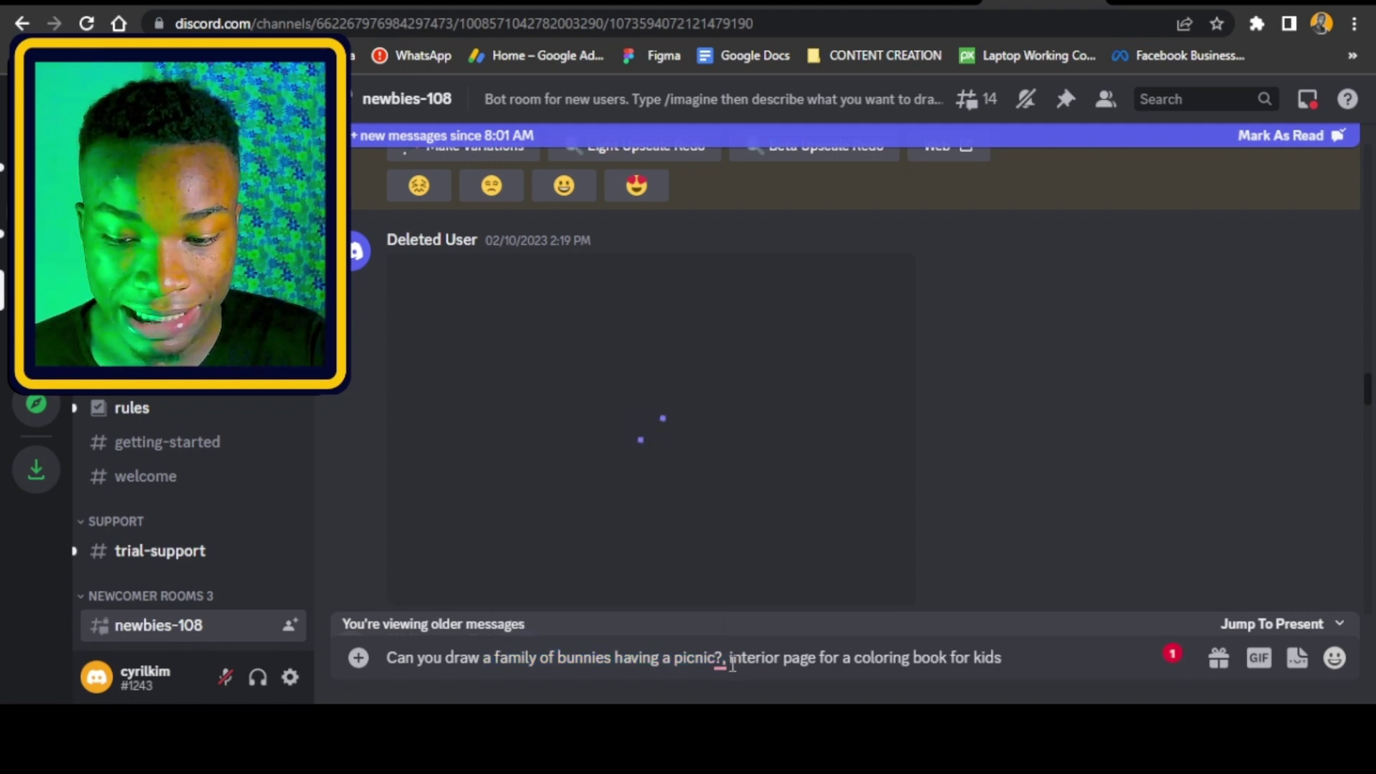
pyautogui.moveTo(732, 667); pyautogui.dragTo(999, 659)
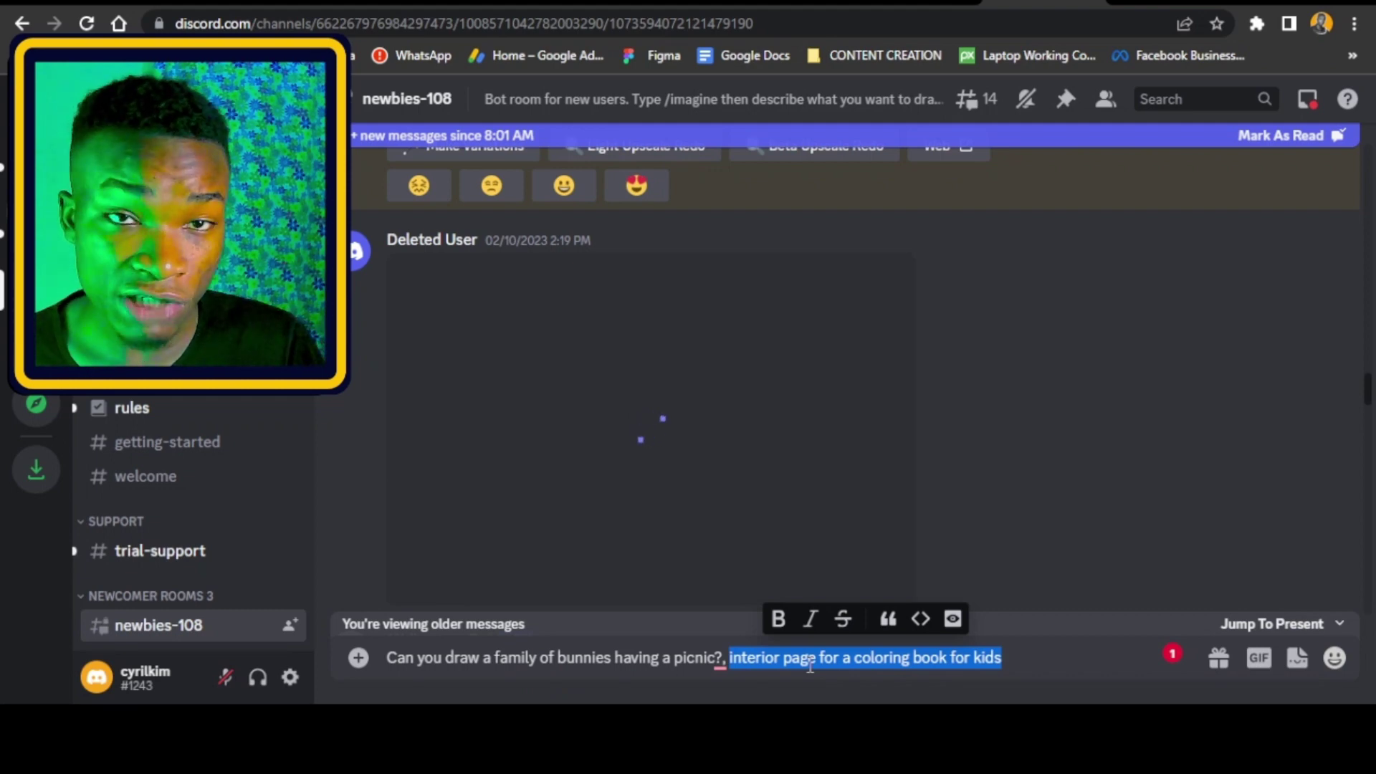
pyautogui.click(1047, 658)
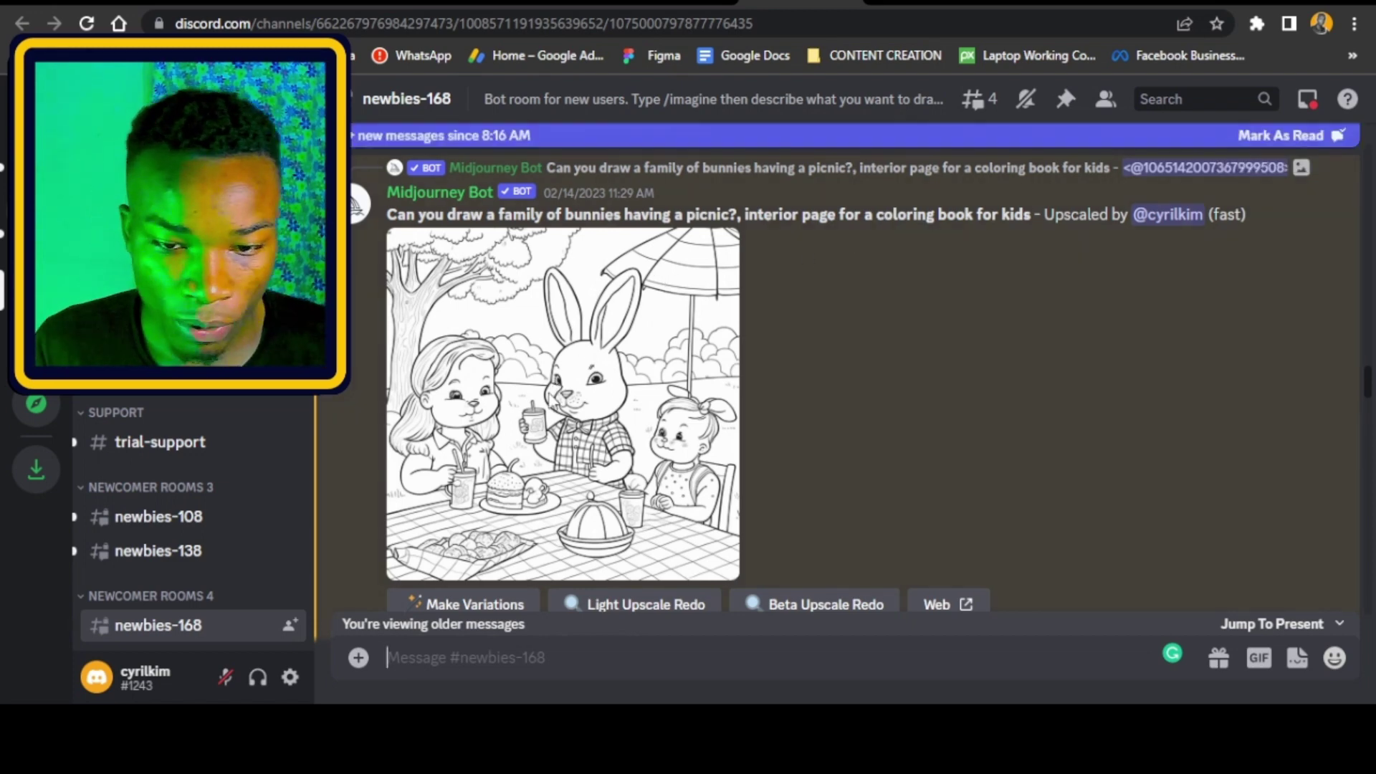
# - In the newbies-168 channel, enter the prompt "Easter Egg Decorating Party, for coloring book page, kids art deco, artstation"
pyautogui.write('Easter Egg Decorating Party, for coloring book page, kids art deco, artstation')
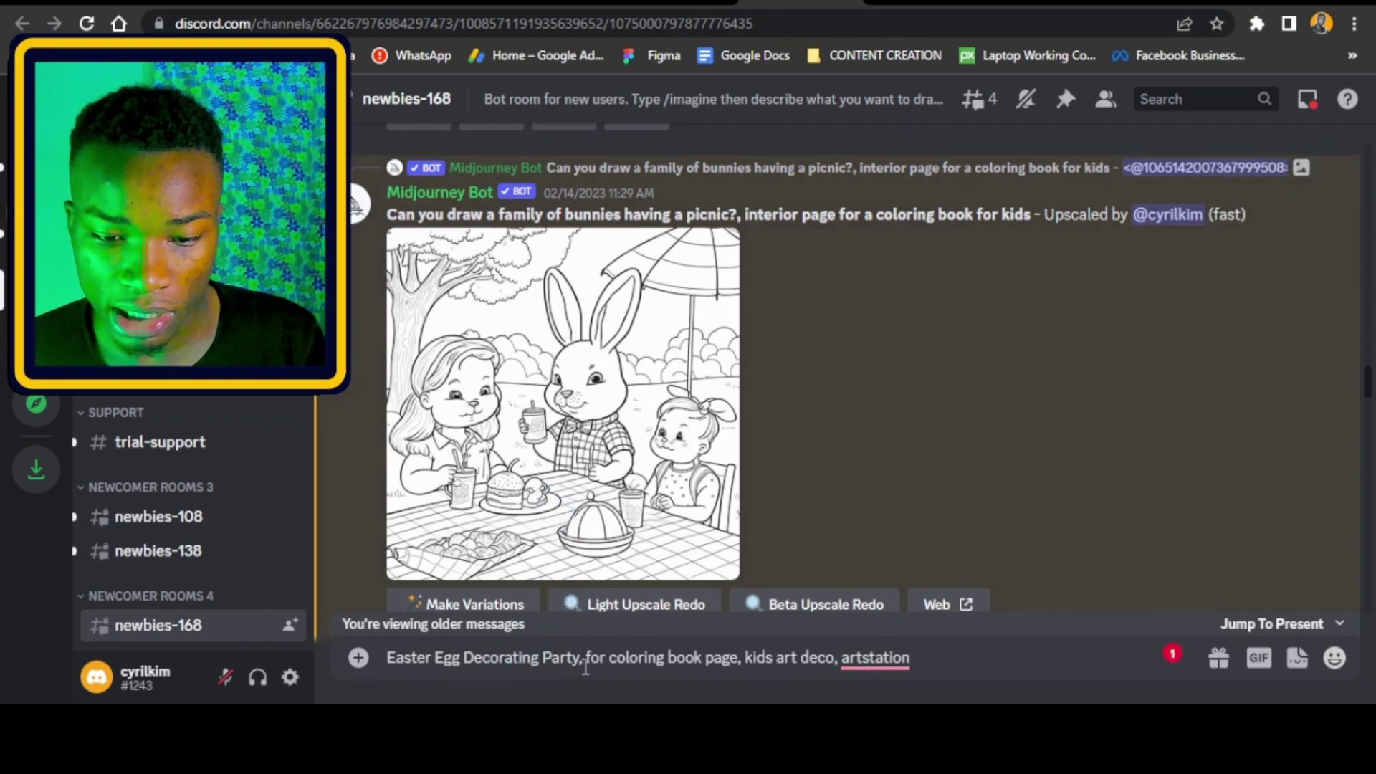
pyautogui.moveTo(586, 664); pyautogui.dragTo(953, 678)
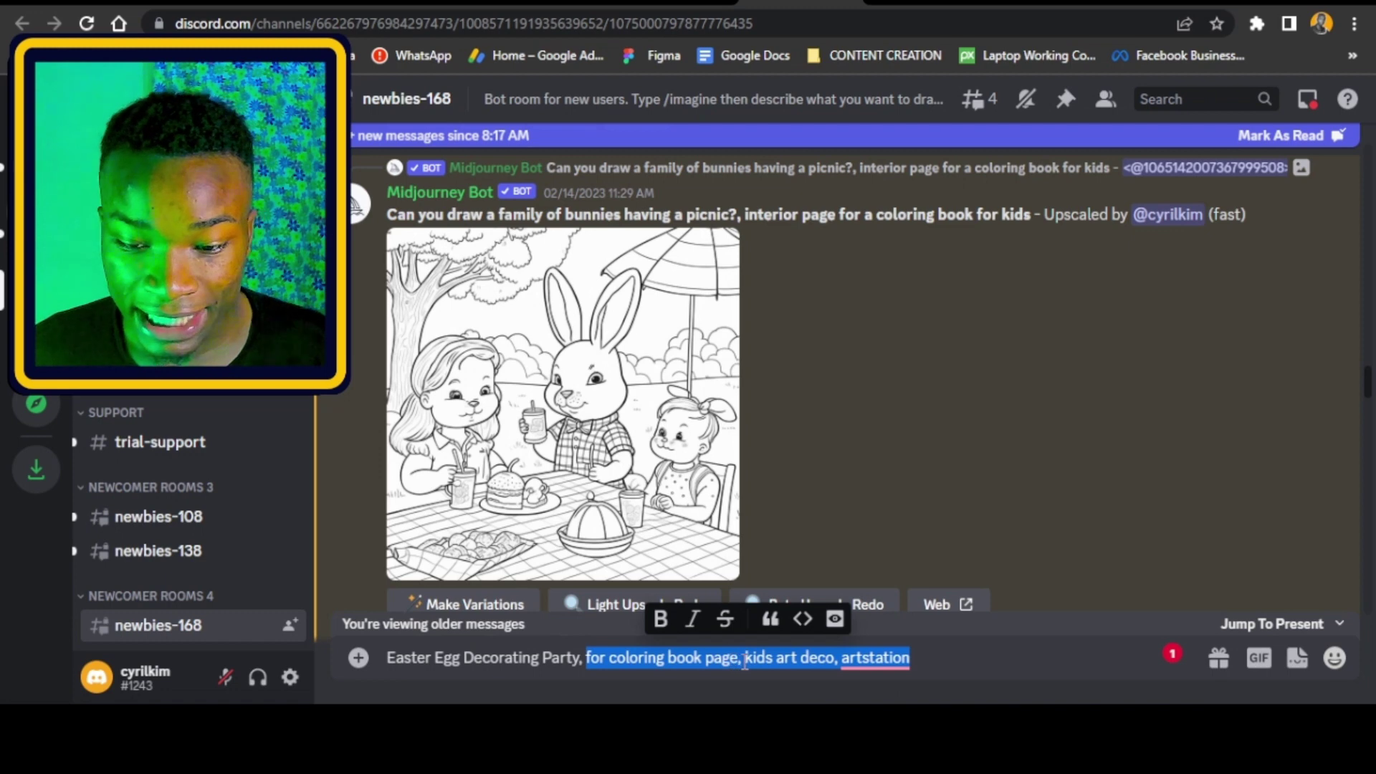
pyautogui.click(841, 666)
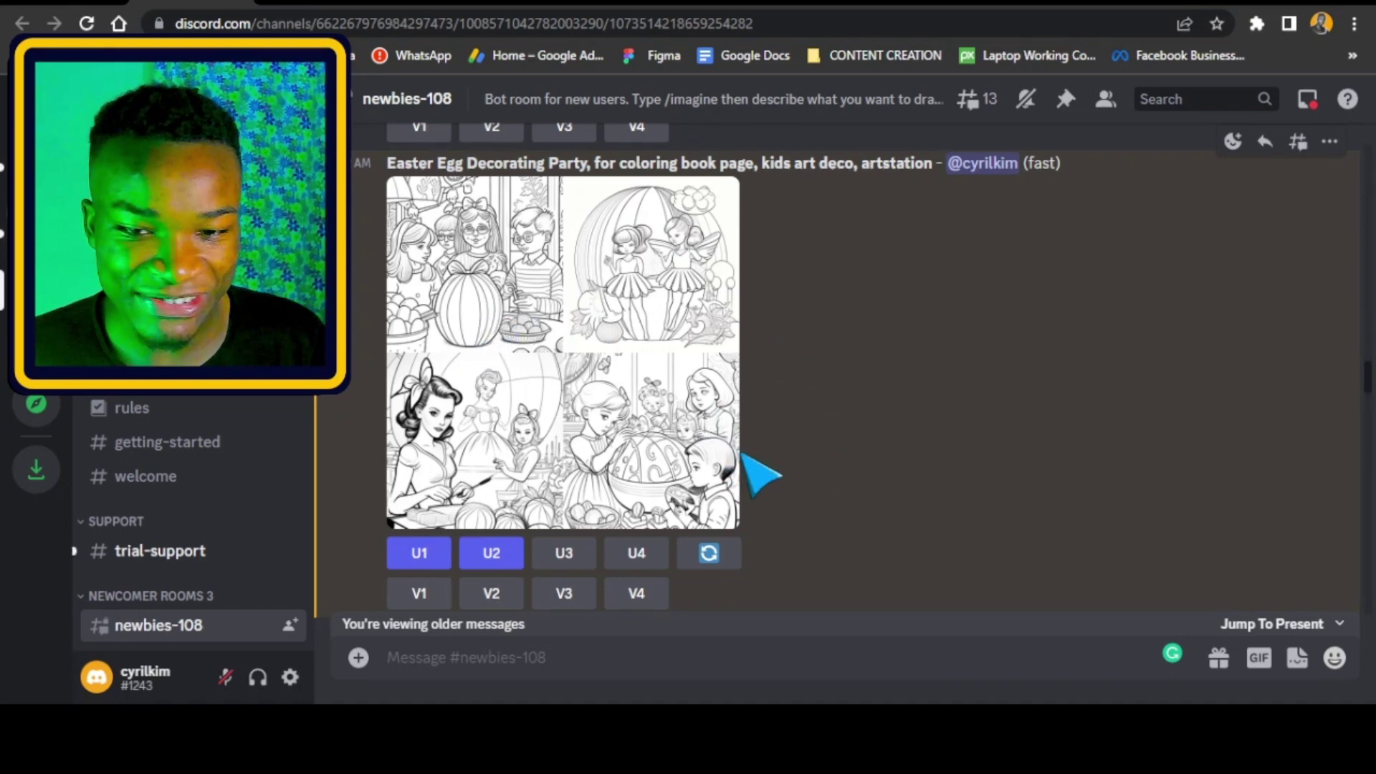
# - Examine the Easter Egg Decorating Party image grid and its upscaled picture, highlighting the style keywords in the prompt
pyautogui.scroll(-1, 869, 187)
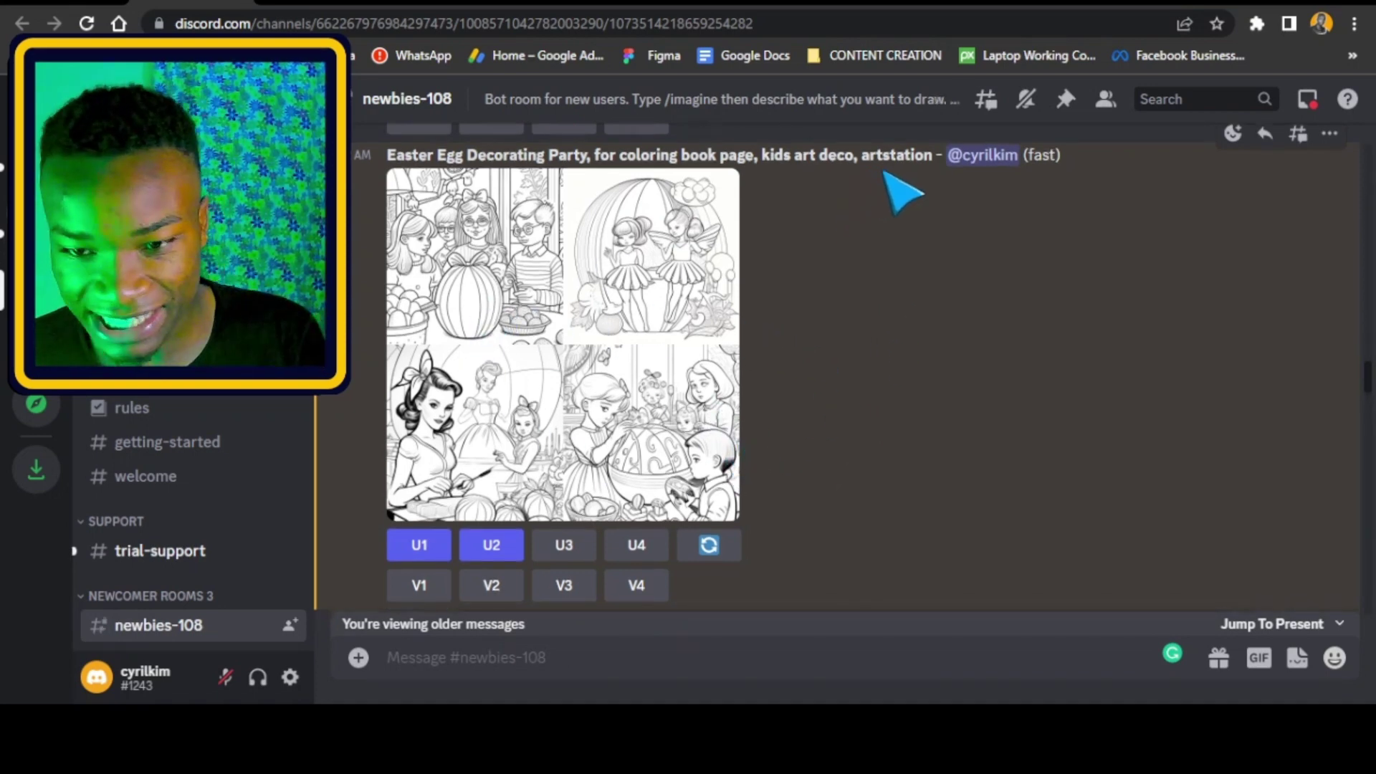
pyautogui.scroll(1, 824, 272)
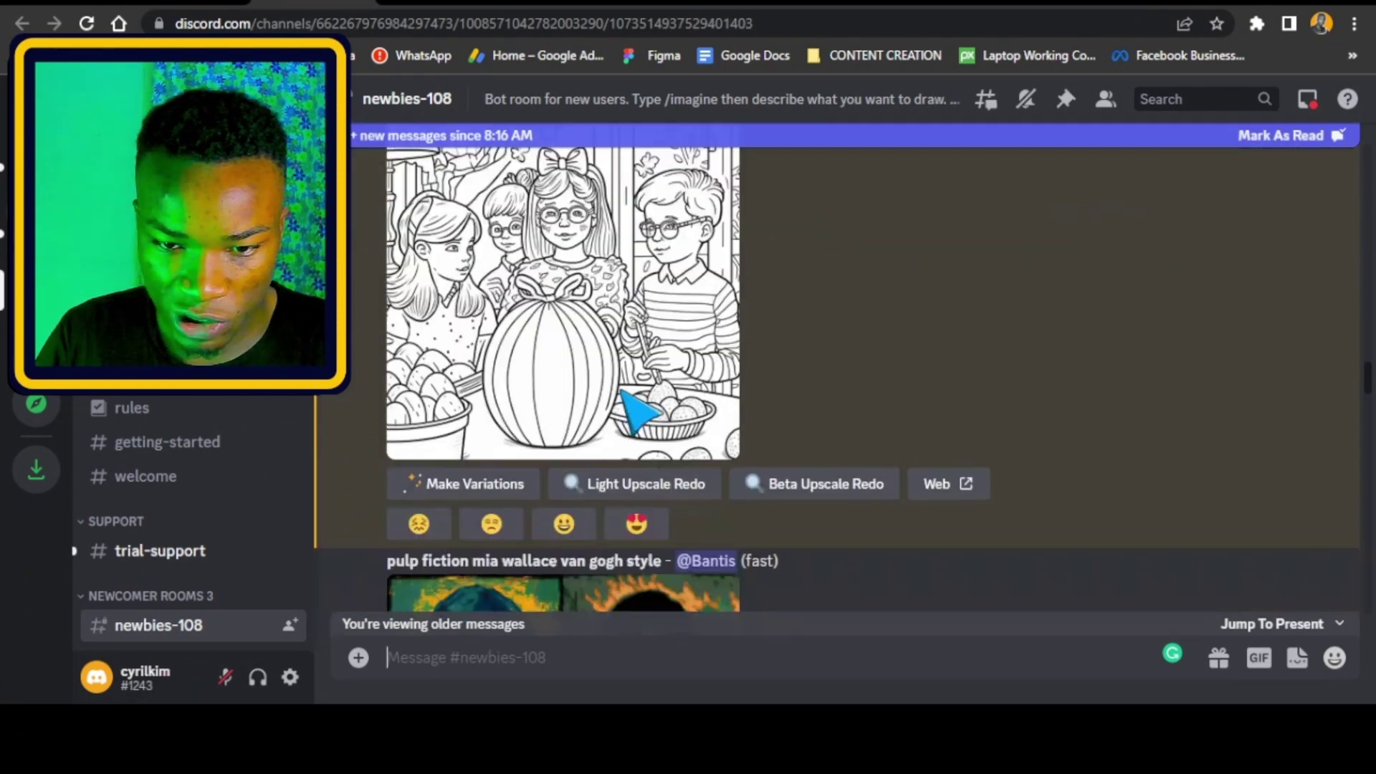
pyautogui.scroll(3, 623, 393)
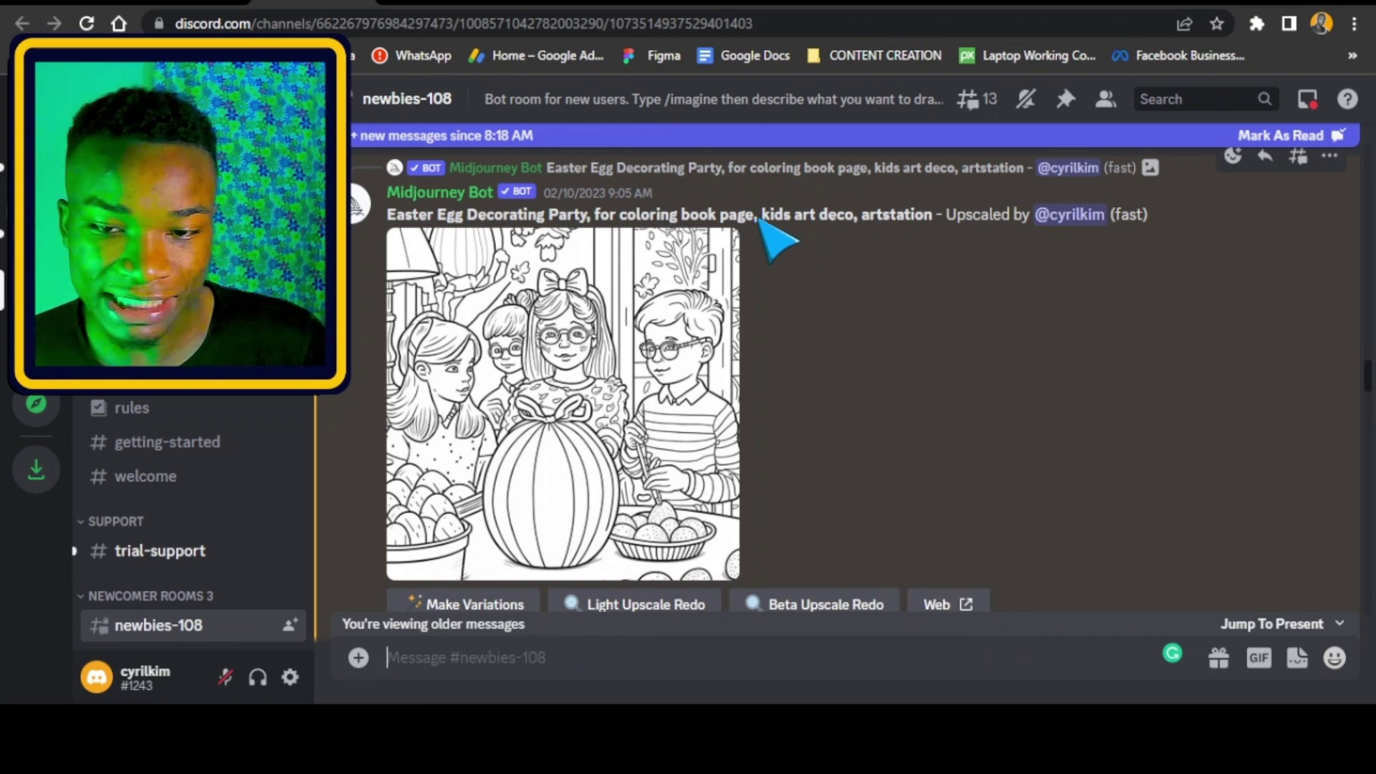
pyautogui.moveTo(761, 215); pyautogui.dragTo(870, 223)
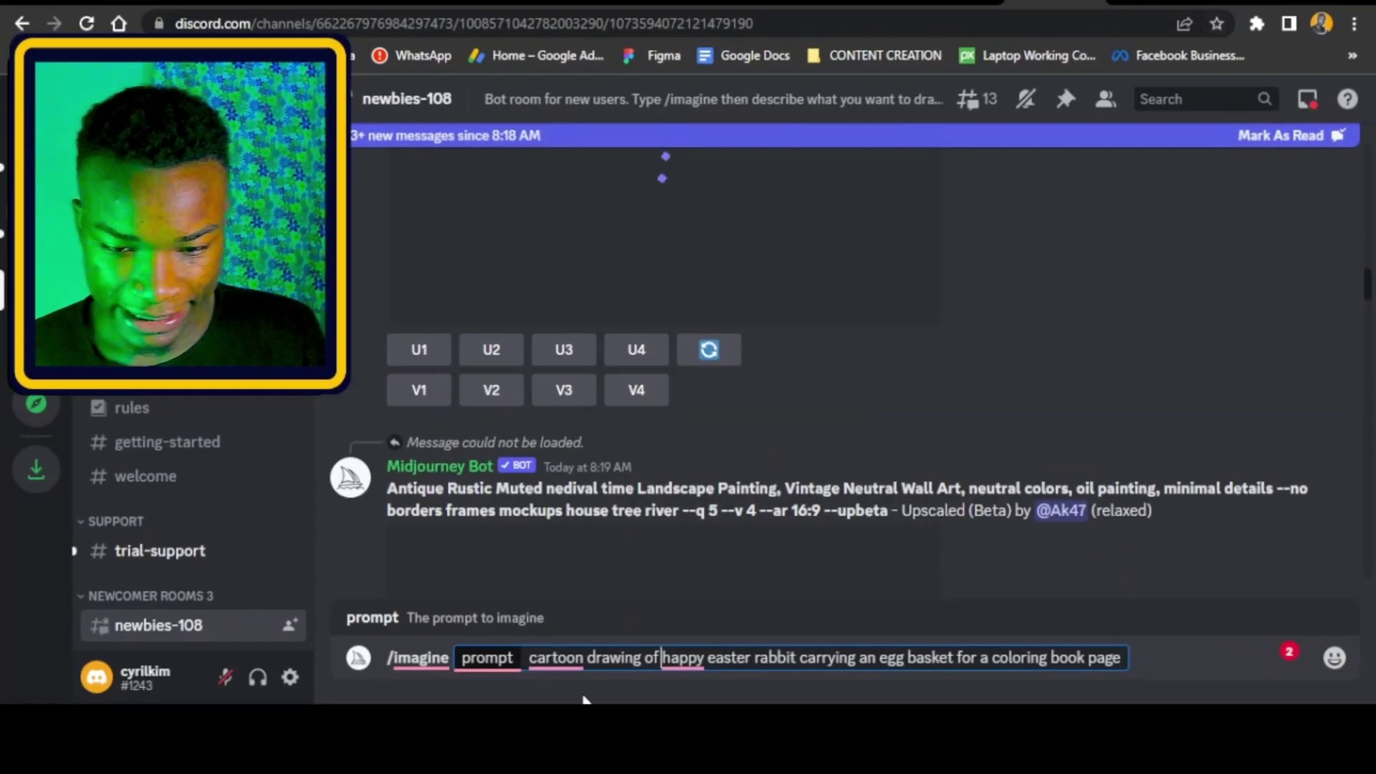
# - Highlight "happy easter rabbit carrying an egg basket" in the /imagine prompt and view the upscaled image of that rabbit
pyautogui.rightClick(589, 655)
pyautogui.press('Escape')
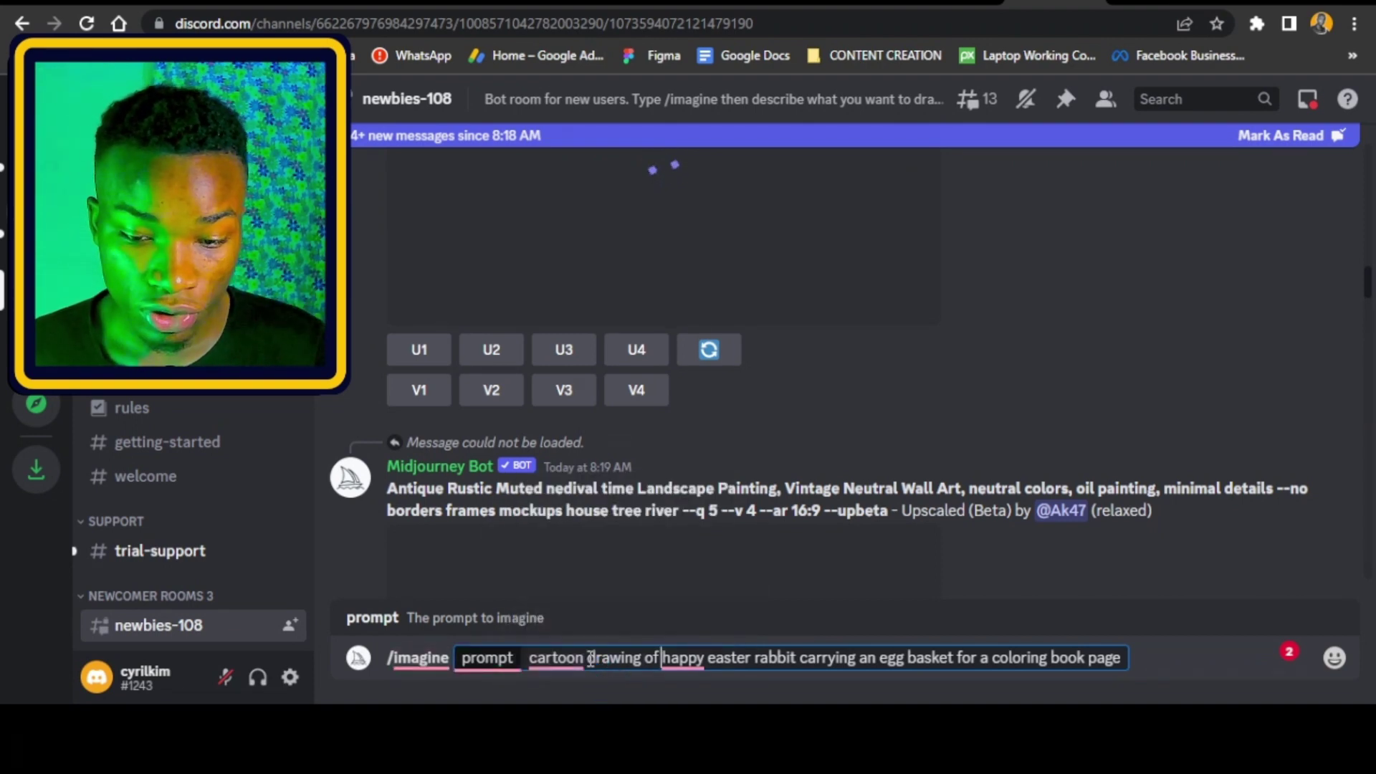
pyautogui.doubleClick(702, 661)
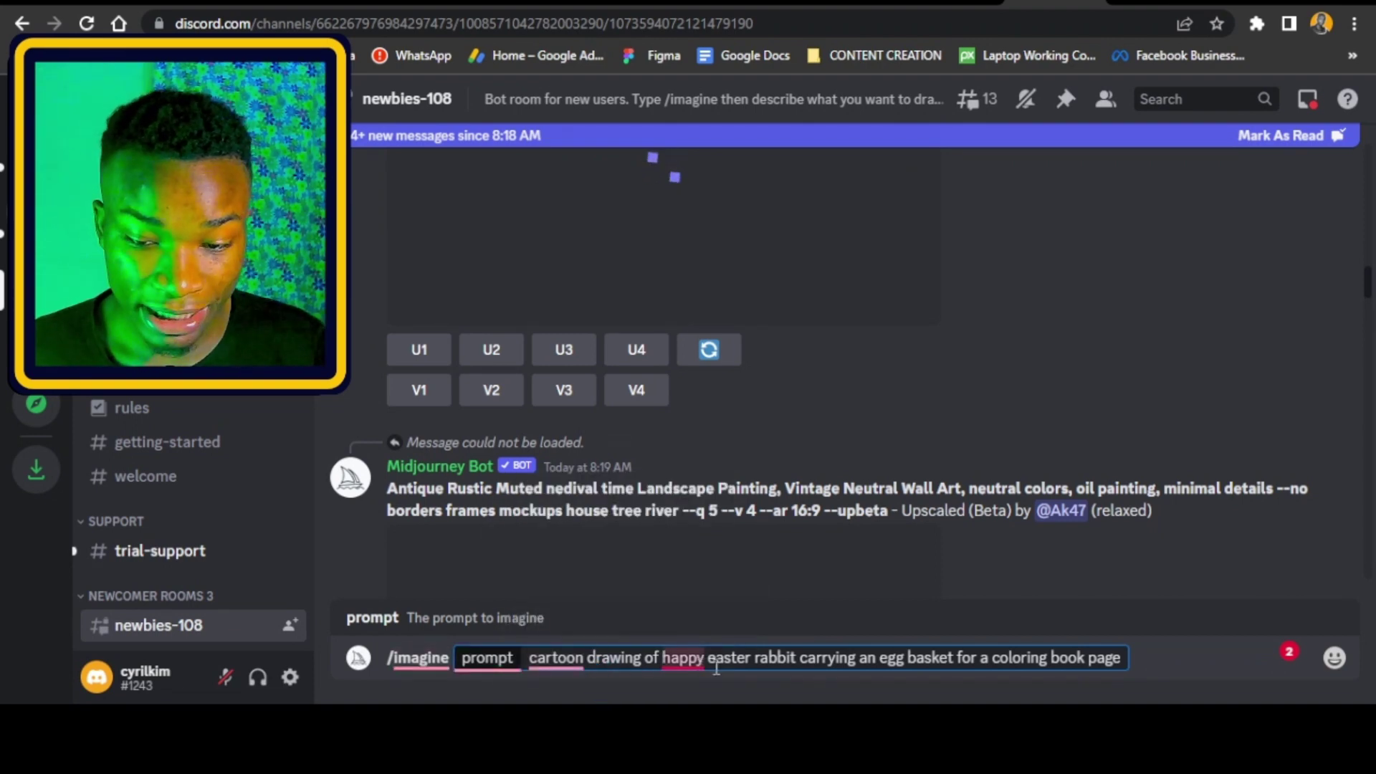
pyautogui.click(955, 659)
pyautogui.moveTo(914, 658); pyautogui.dragTo(665, 661)
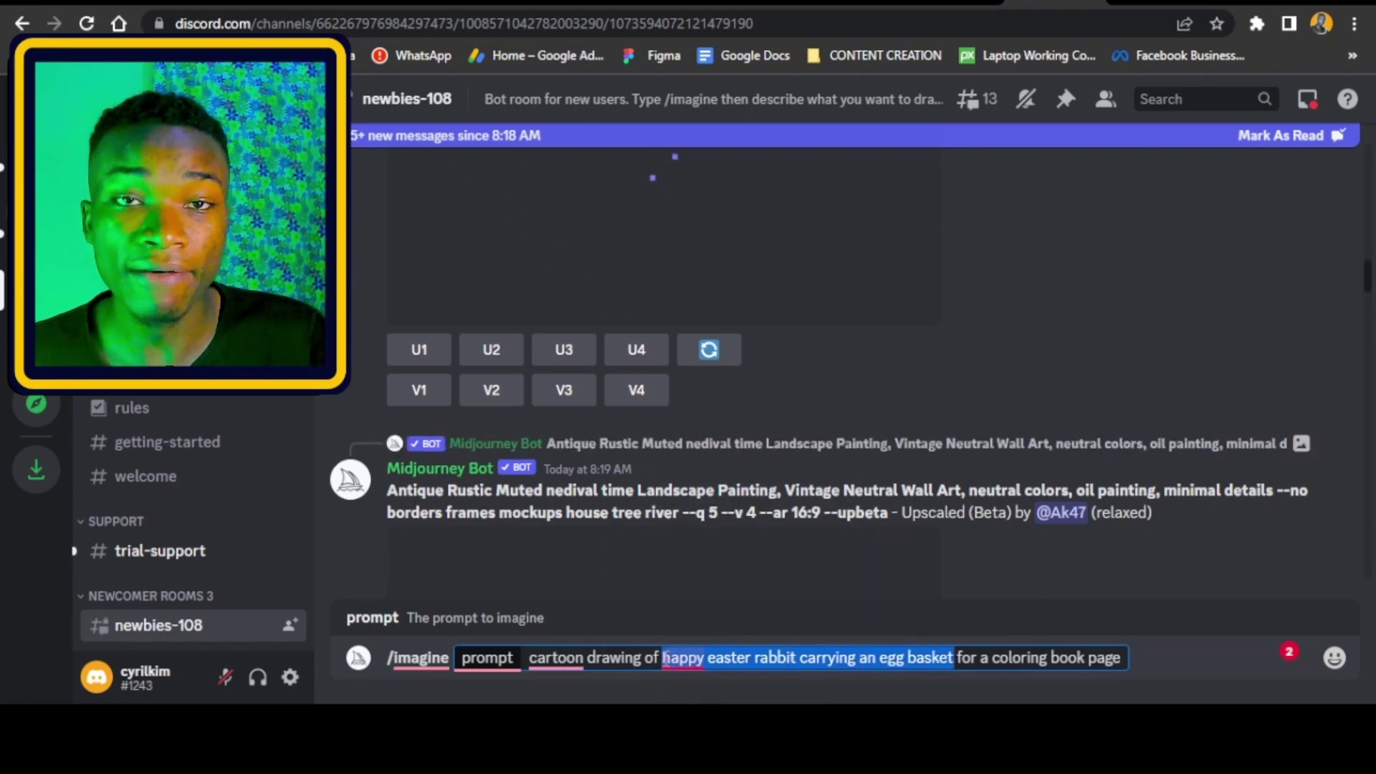
pyautogui.moveTo(665, 660)
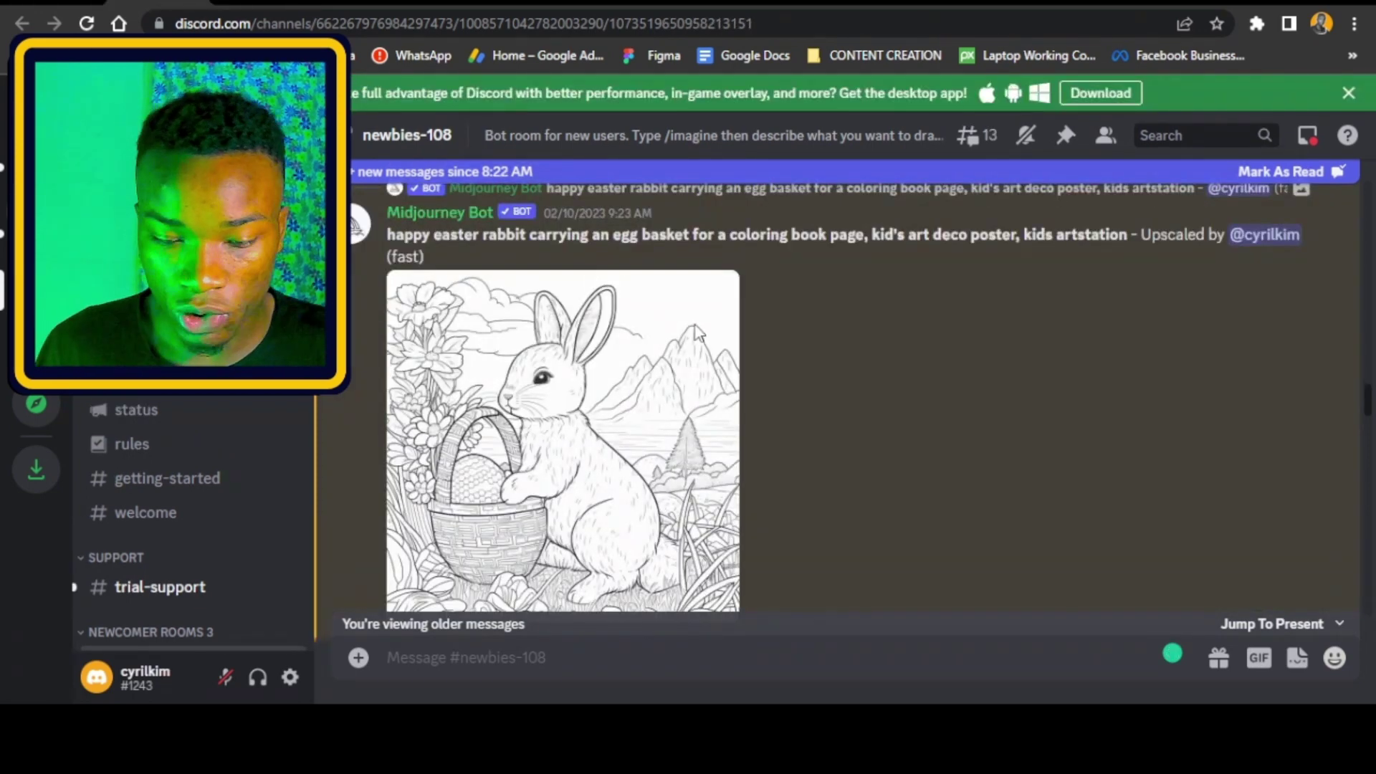
pyautogui.scroll(-3, 684, 366)
pyautogui.scroll(2, 700, 406)
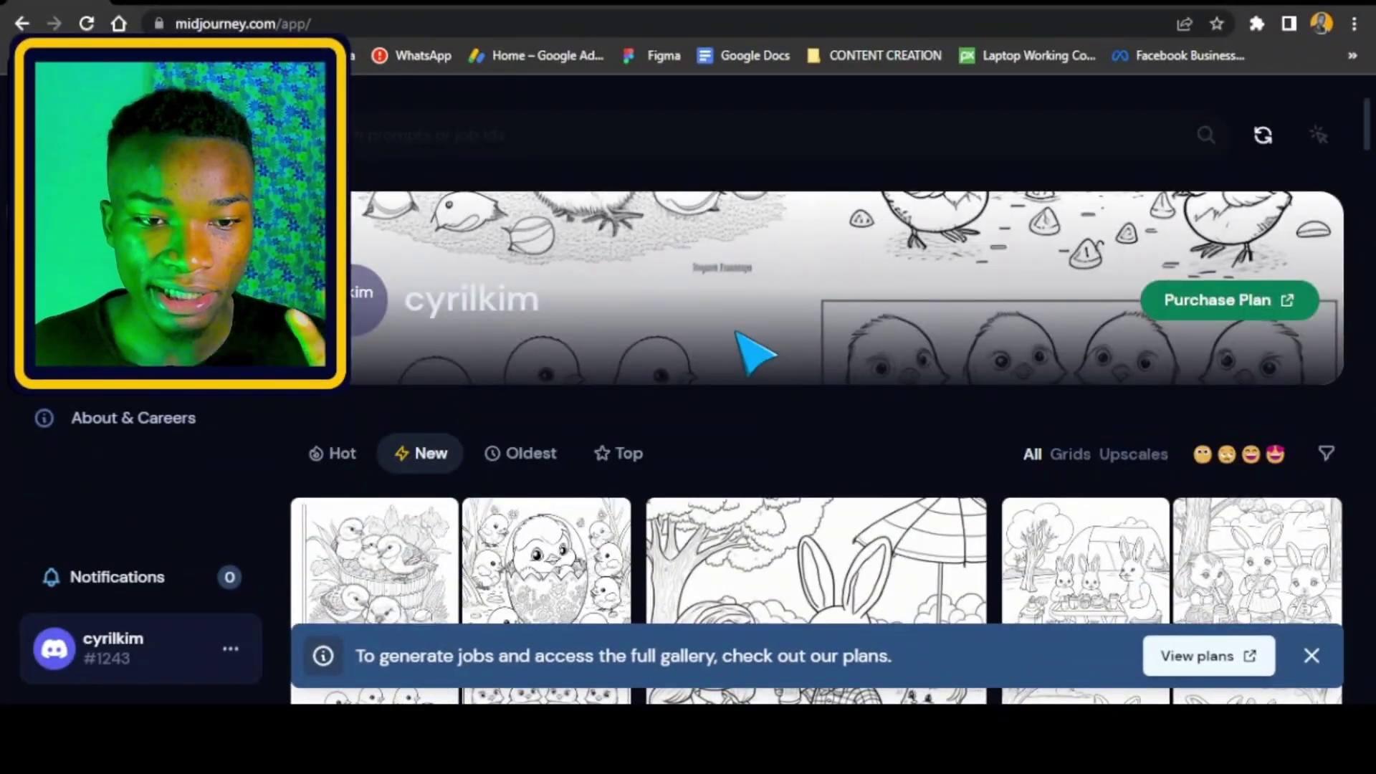
# - Browse the Midjourney gallery of generated Easter coloring pages and covers, examining the images and the prompts behind them
pyautogui.scroll(-10, 755, 354)
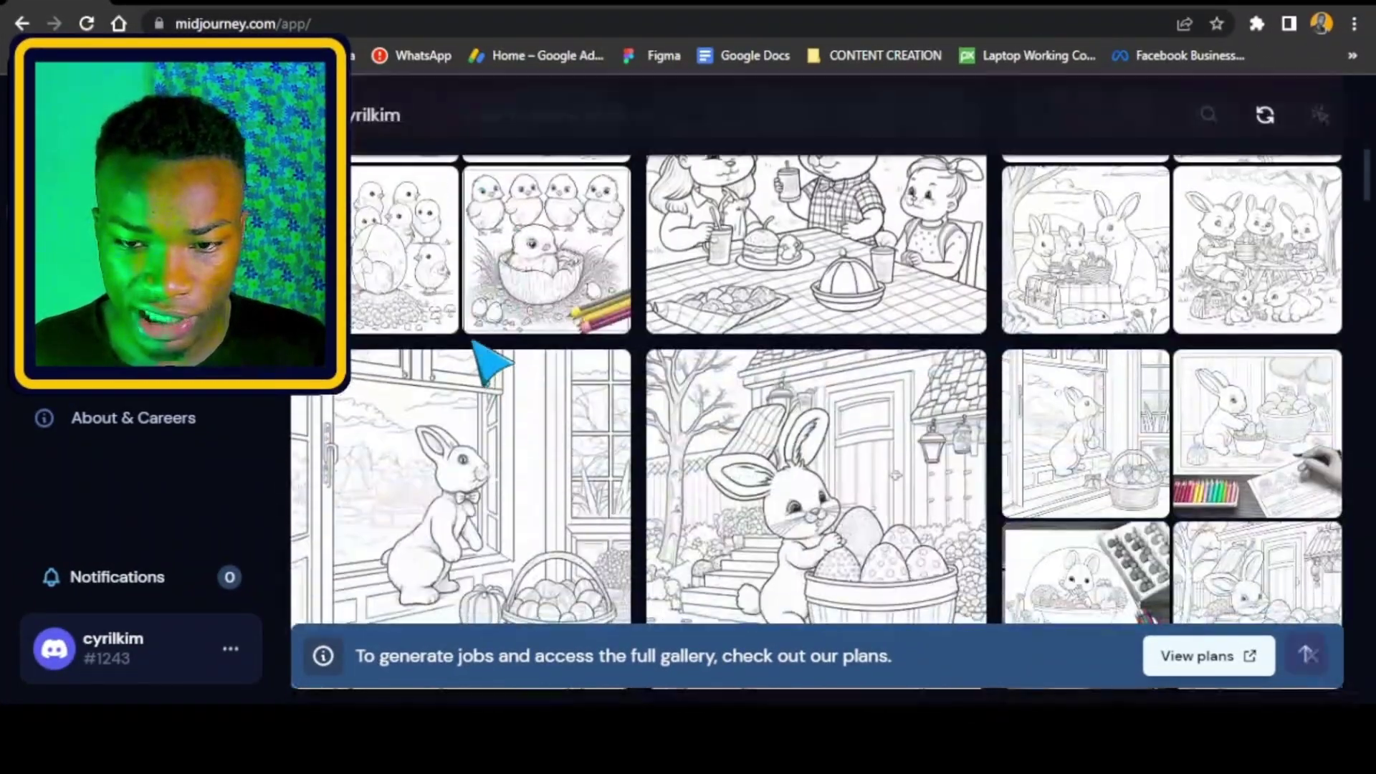
pyautogui.scroll(-3, 1112, 394)
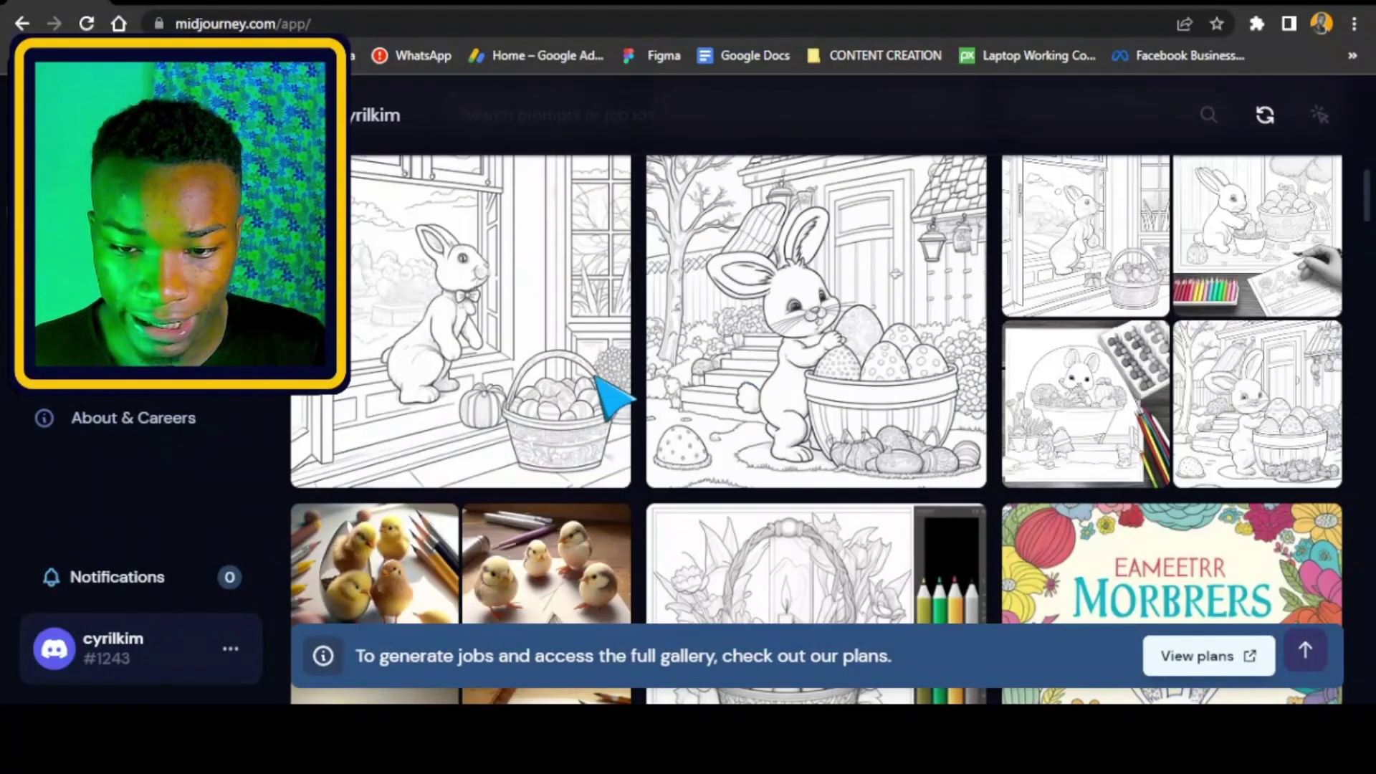
pyautogui.scroll(-3, 580, 423)
pyautogui.scroll(-2, 444, 466)
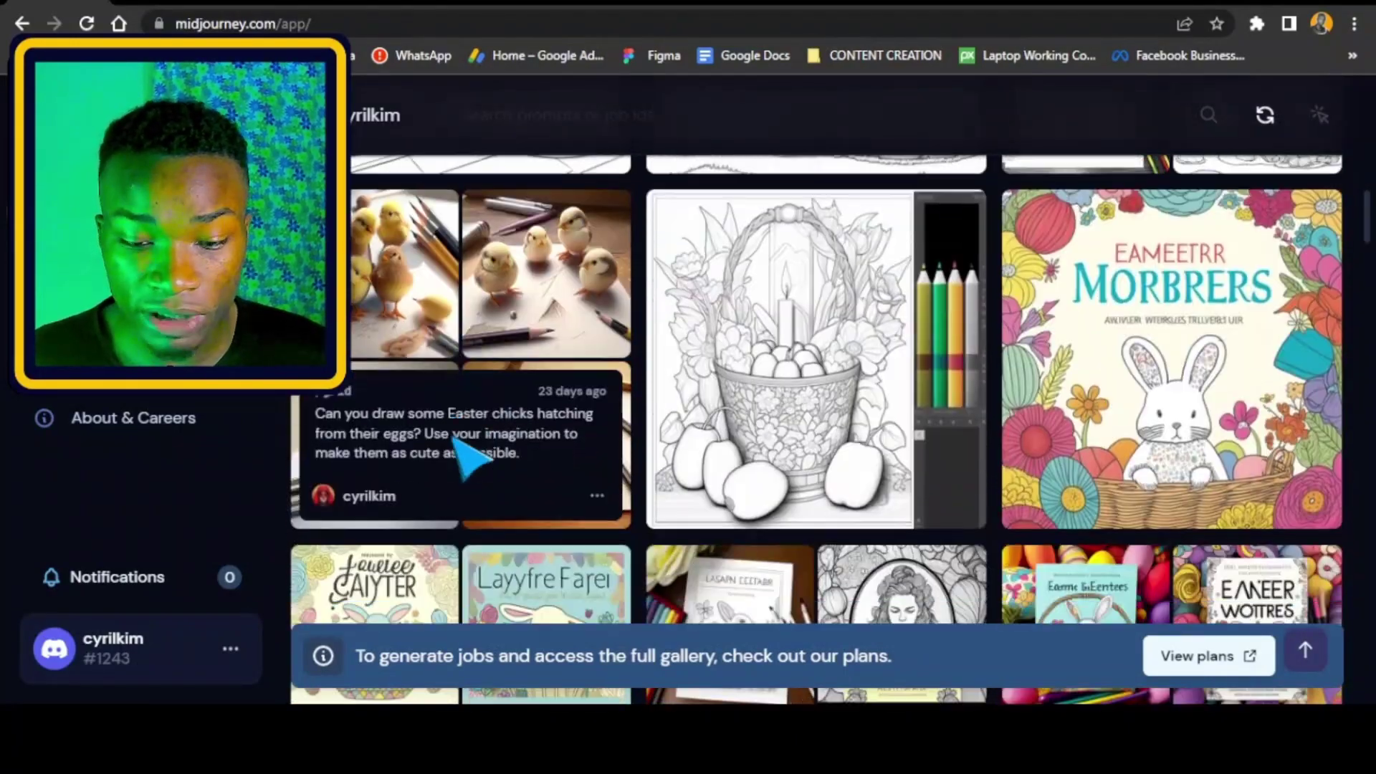
pyautogui.scroll(-3, 470, 459)
pyautogui.scroll(3, 470, 353)
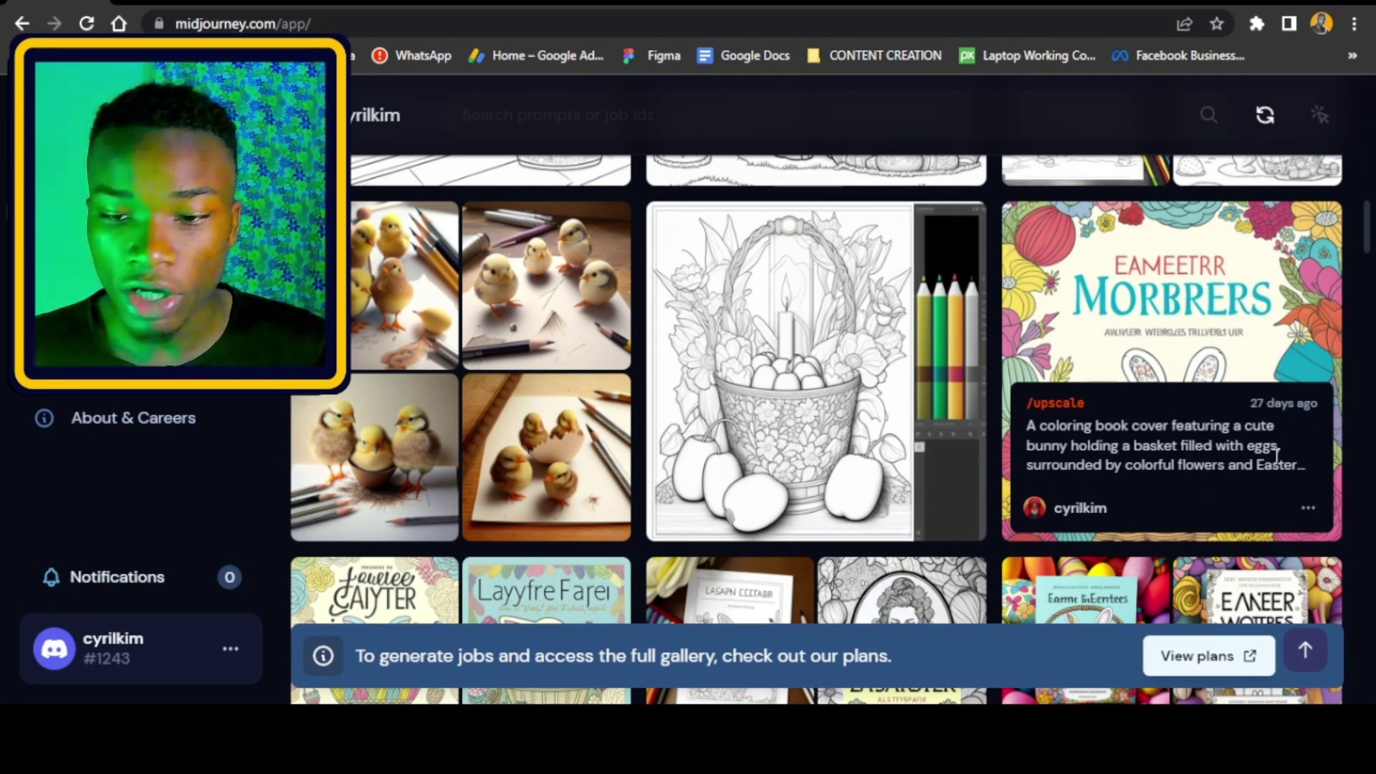
pyautogui.scroll(-5, 1315, 522)
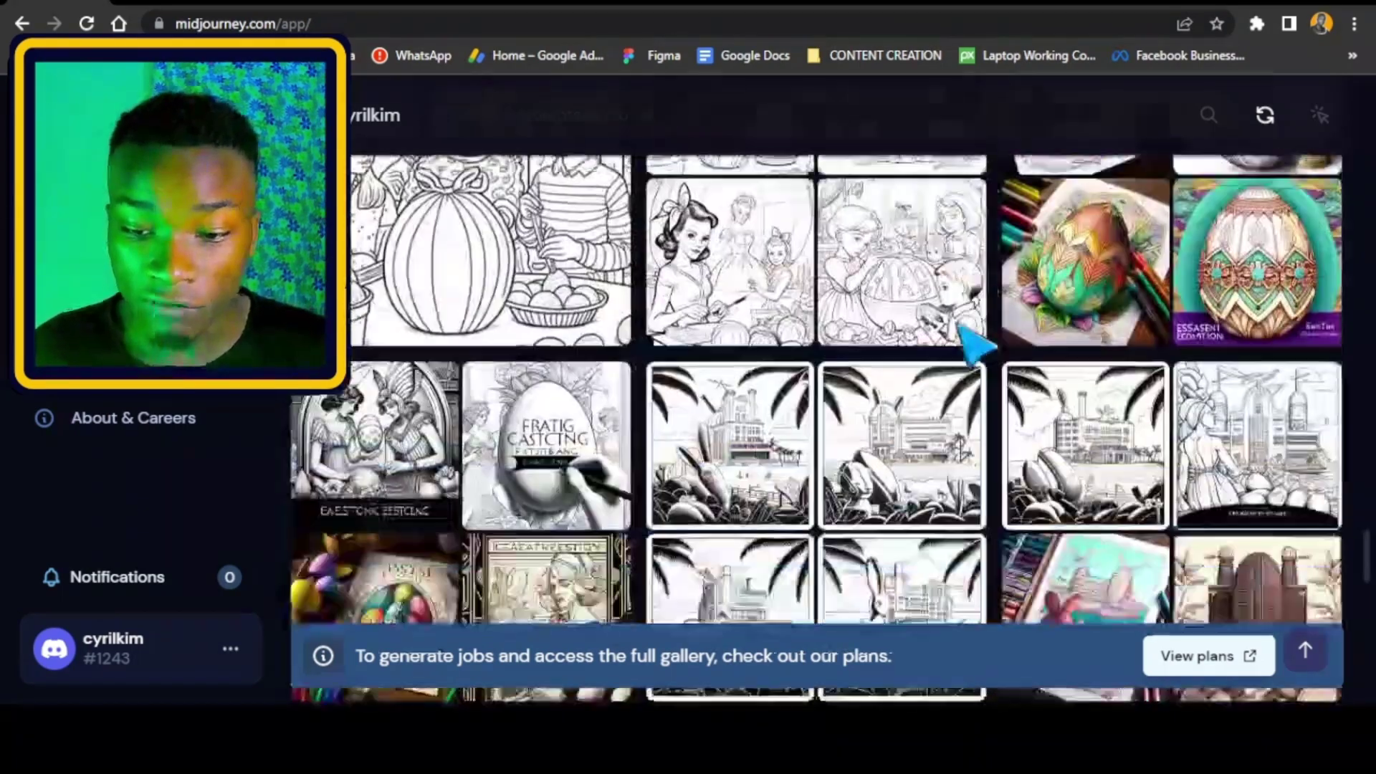
pyautogui.scroll(-2, 932, 337)
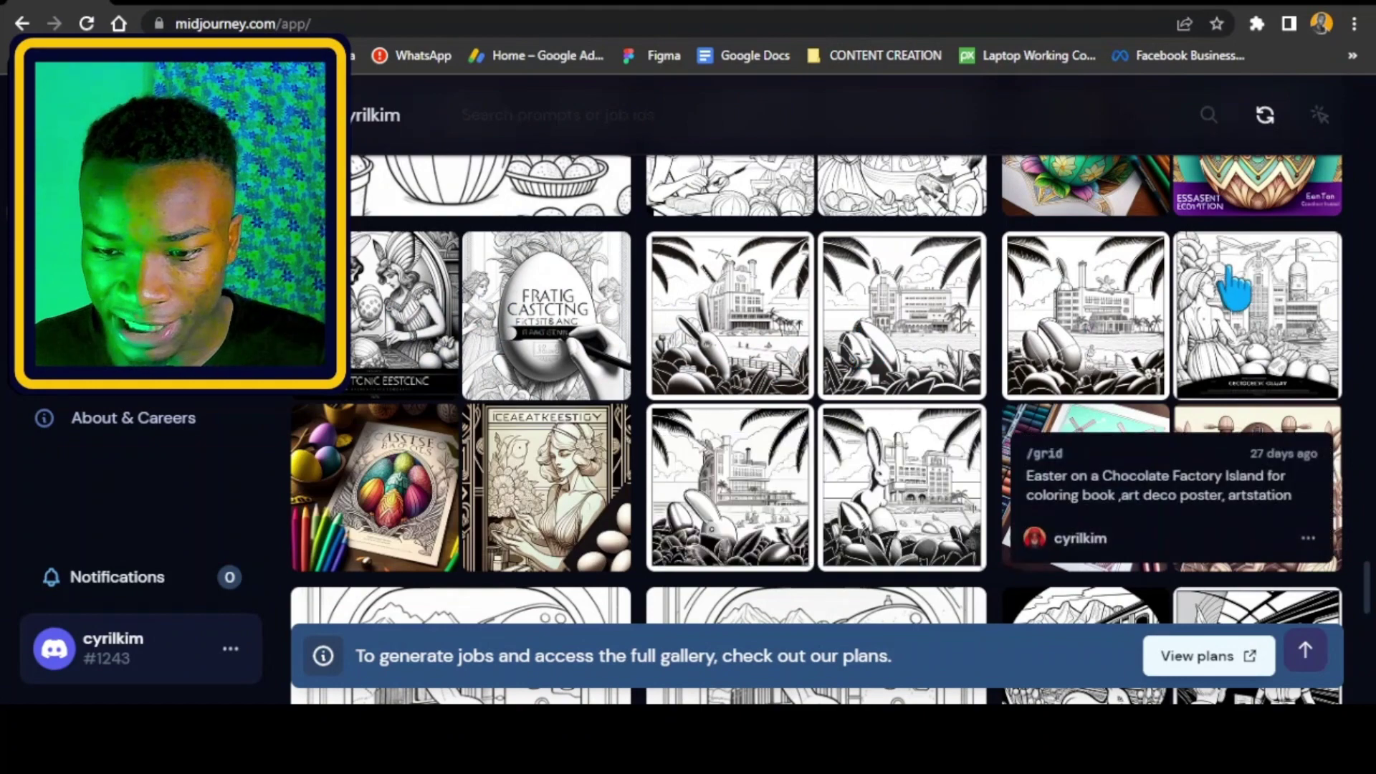
pyautogui.scroll(-5, 707, 390)
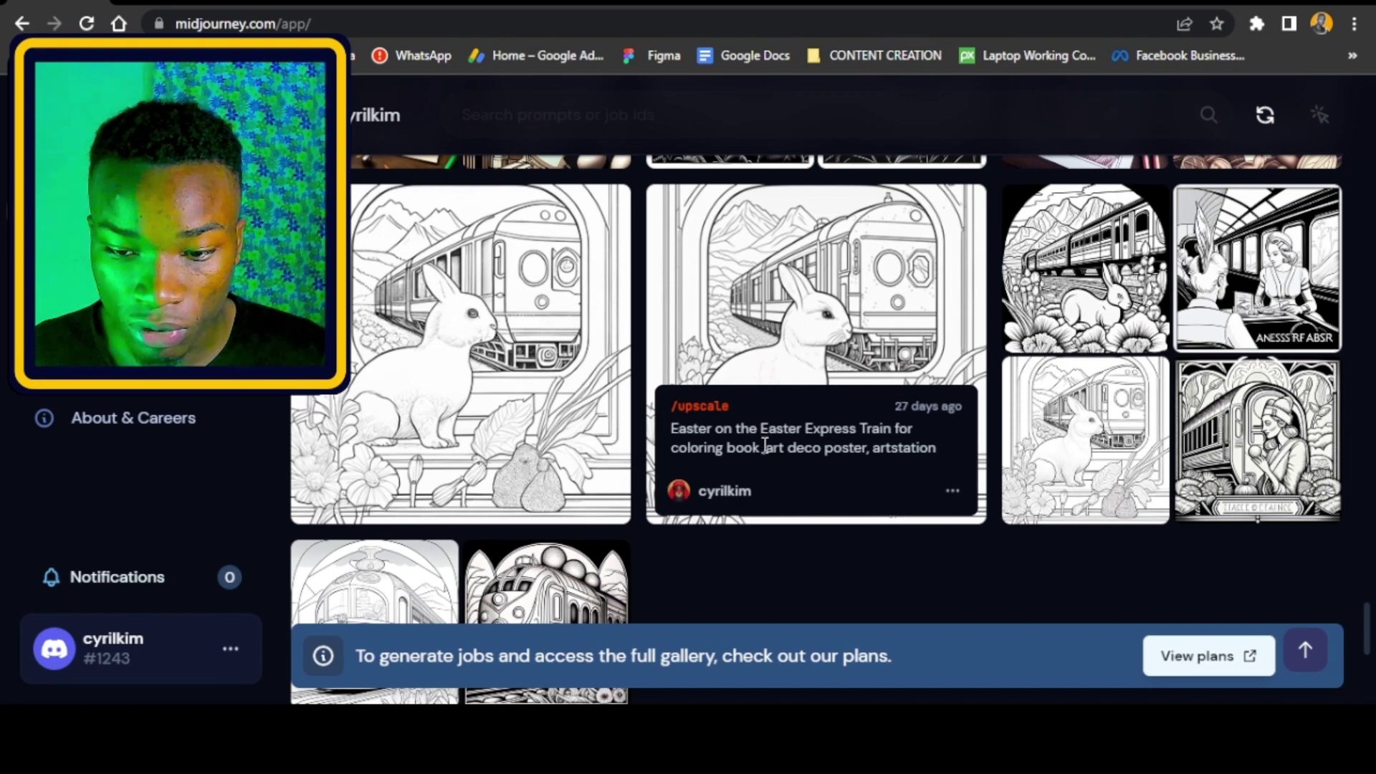
# - Look over the egg decorating party and lily images in the Midjourney gallery and bring up the related Discord pages
pyautogui.scroll(-5, 922, 284)
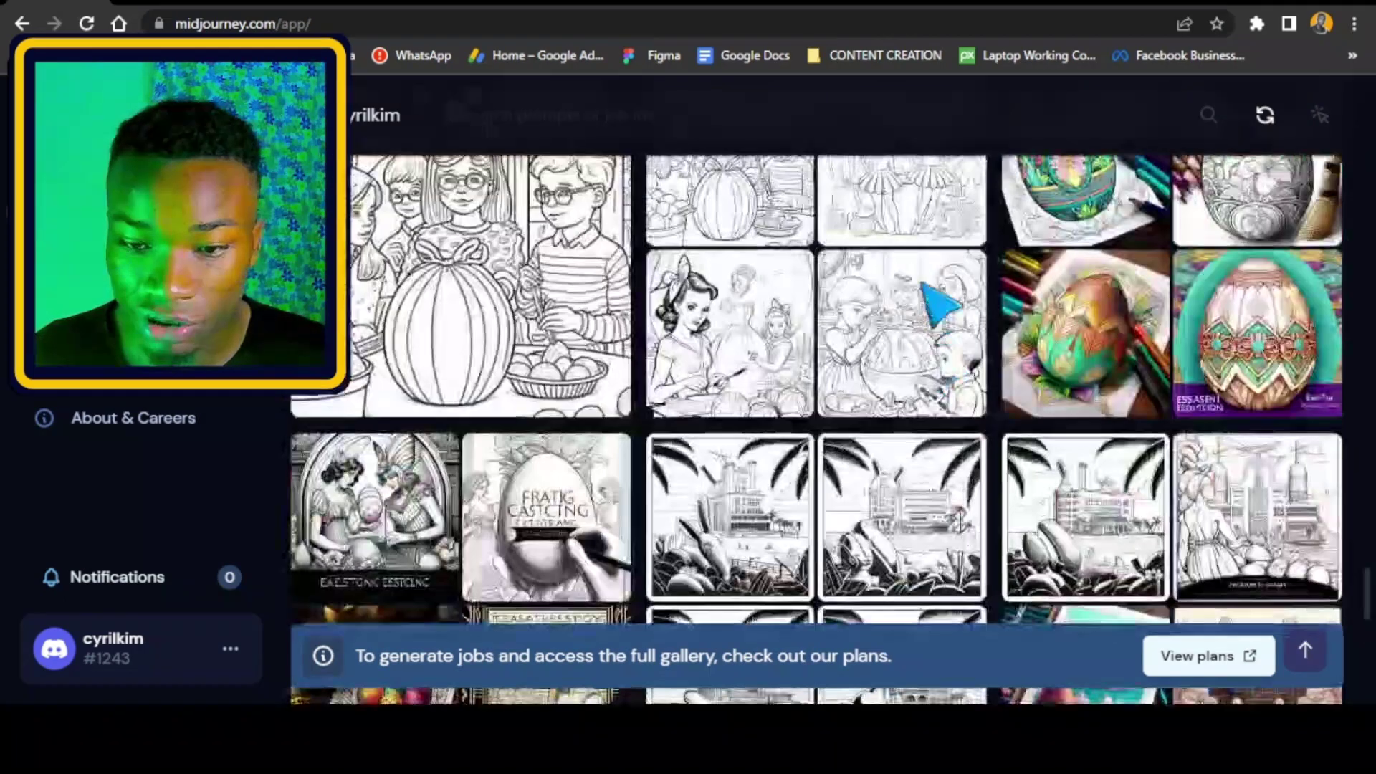
pyautogui.scroll(1, 856, 280)
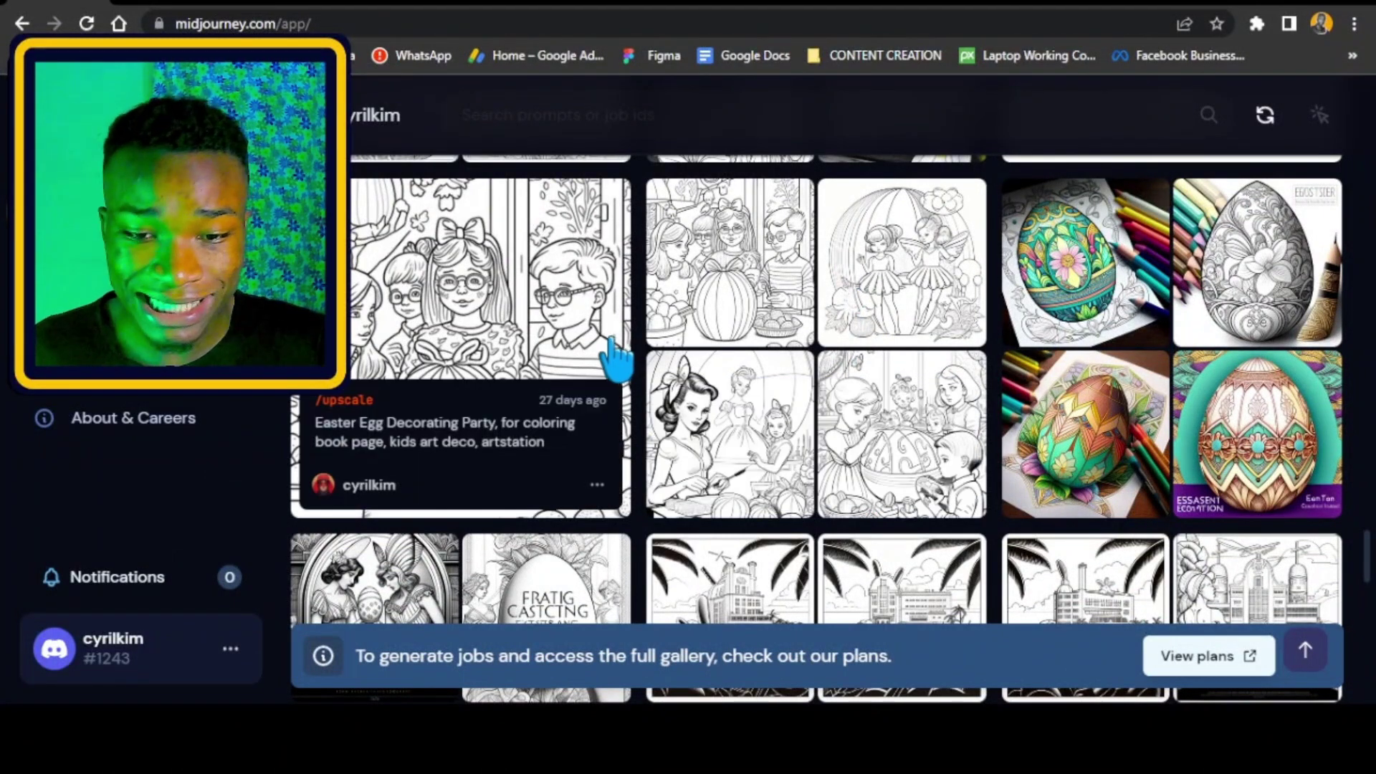
pyautogui.scroll(-5, 522, 522)
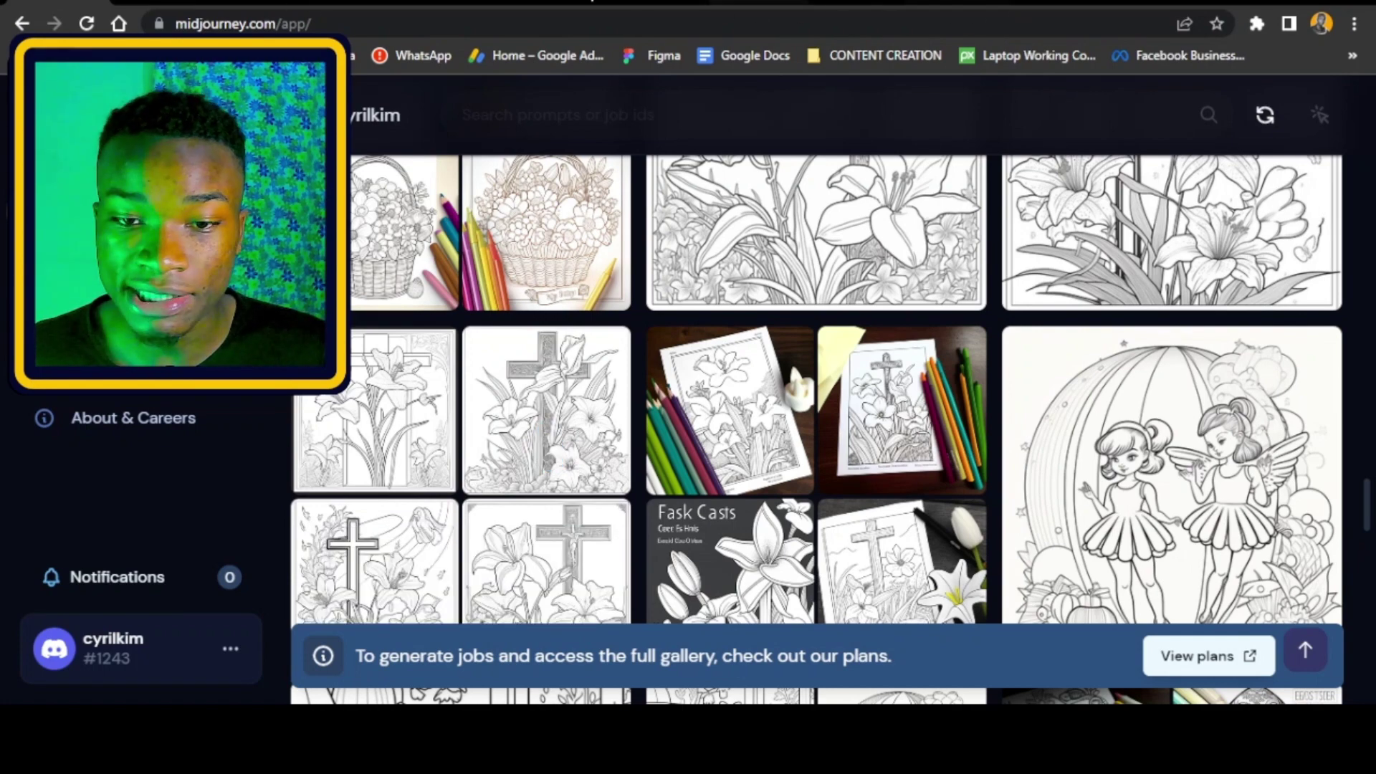
pyautogui.click(557, 3)
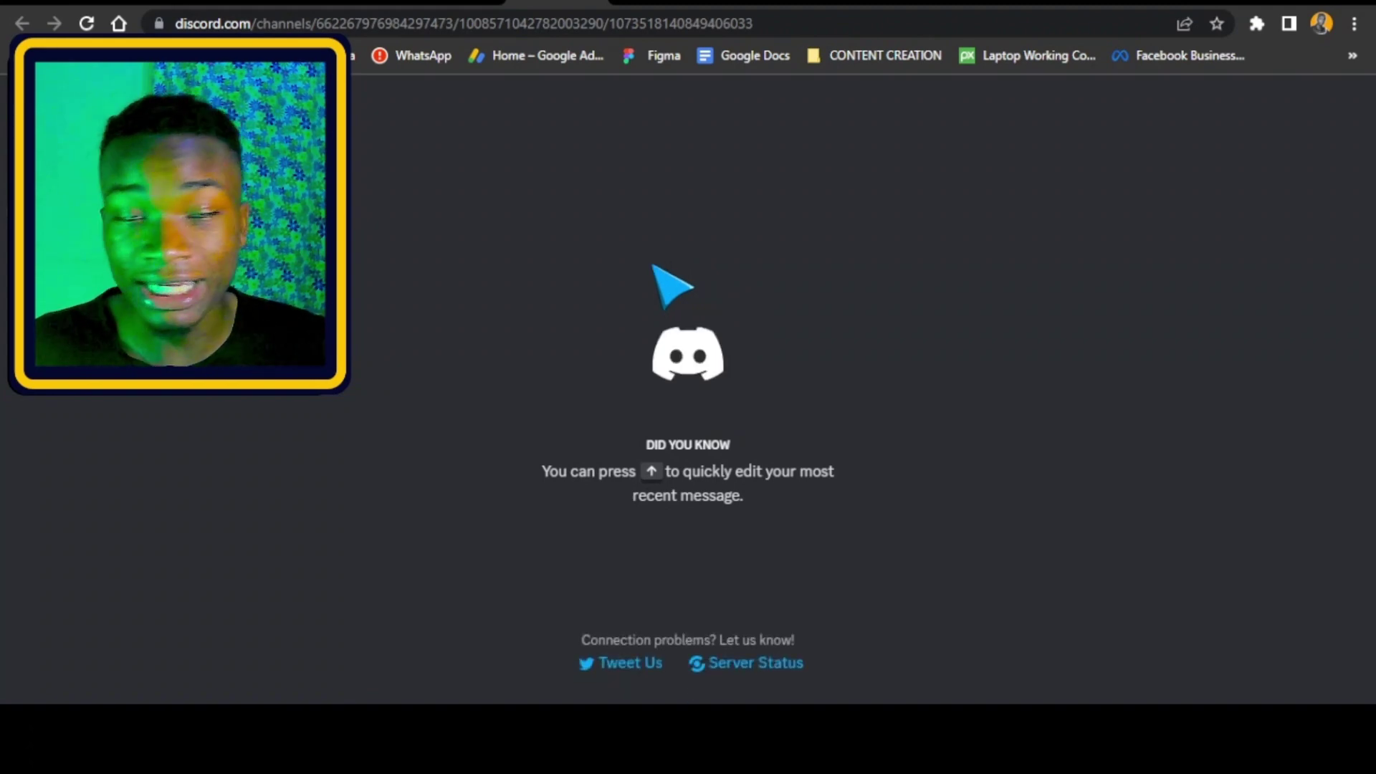
pyautogui.click(456, 2)
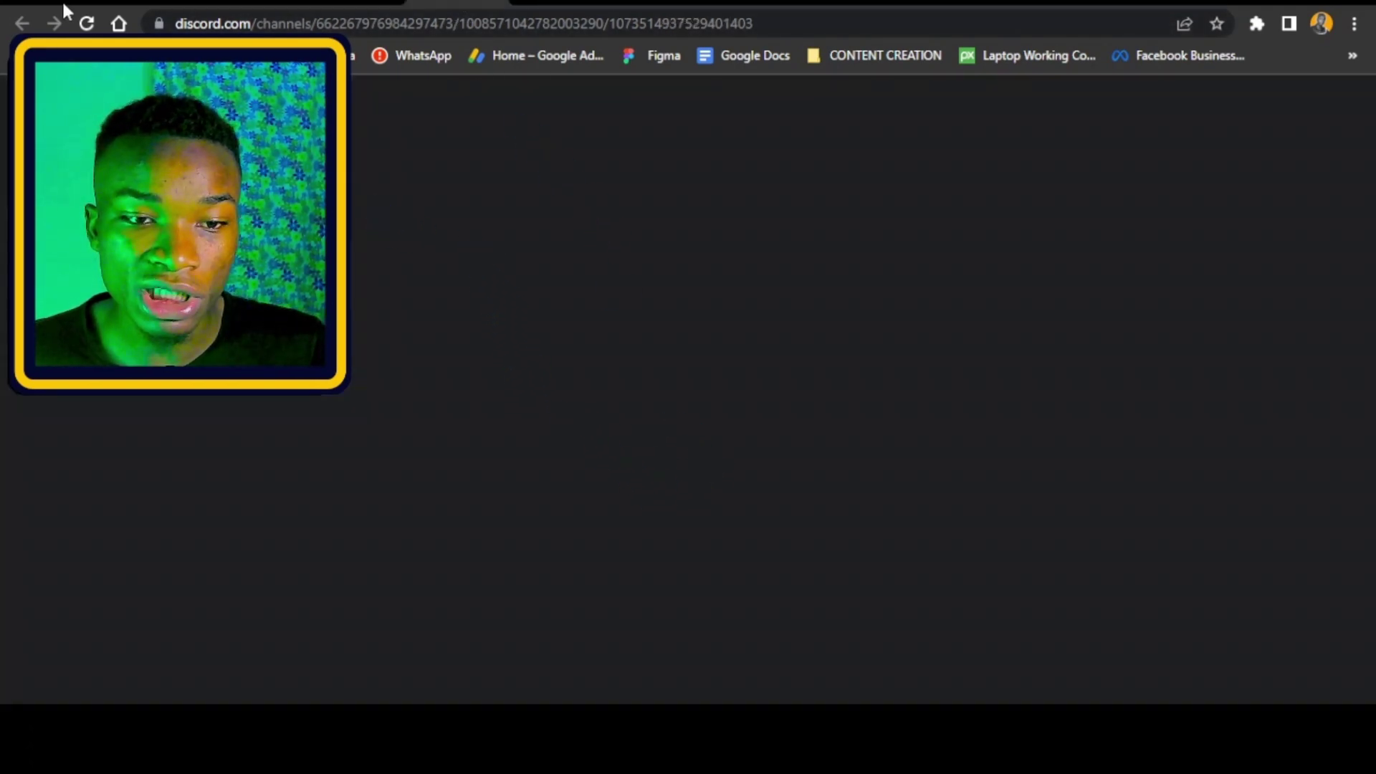
# - Switch to Canva and look through the pages of the easter_coloring_book10k2 design, from the cover to the interior coloring pages
pyautogui.hotkey('ctrl', 'Tab')
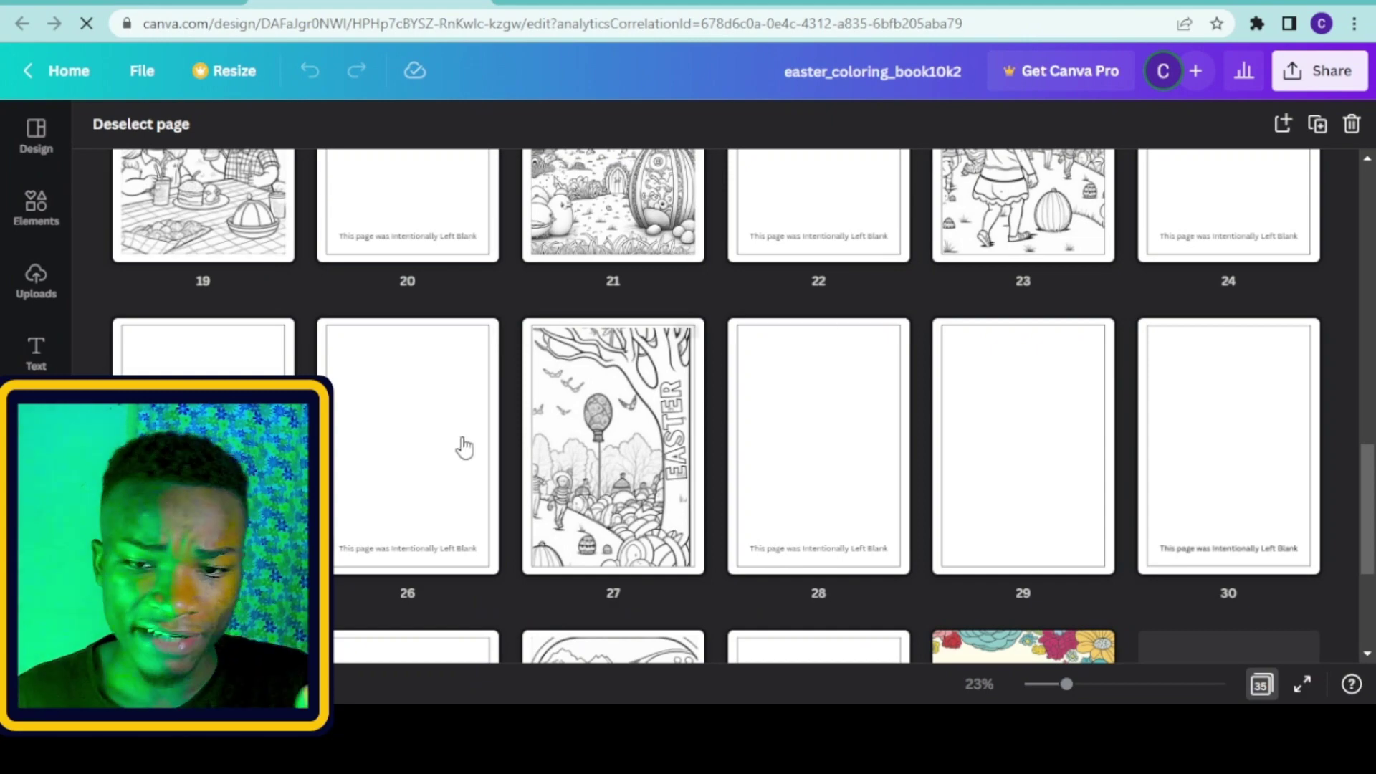
pyautogui.scroll(10, 465, 447)
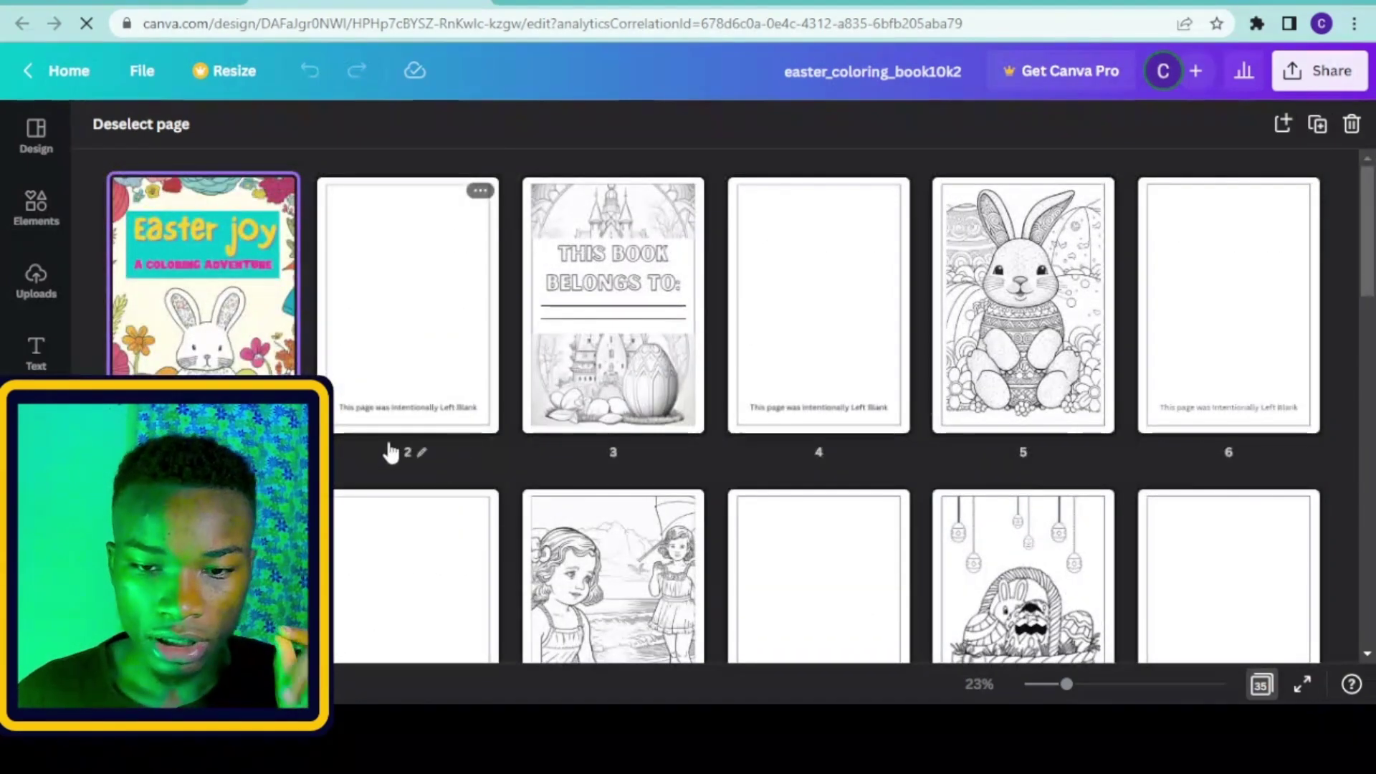
pyautogui.scroll(-4, 955, 431)
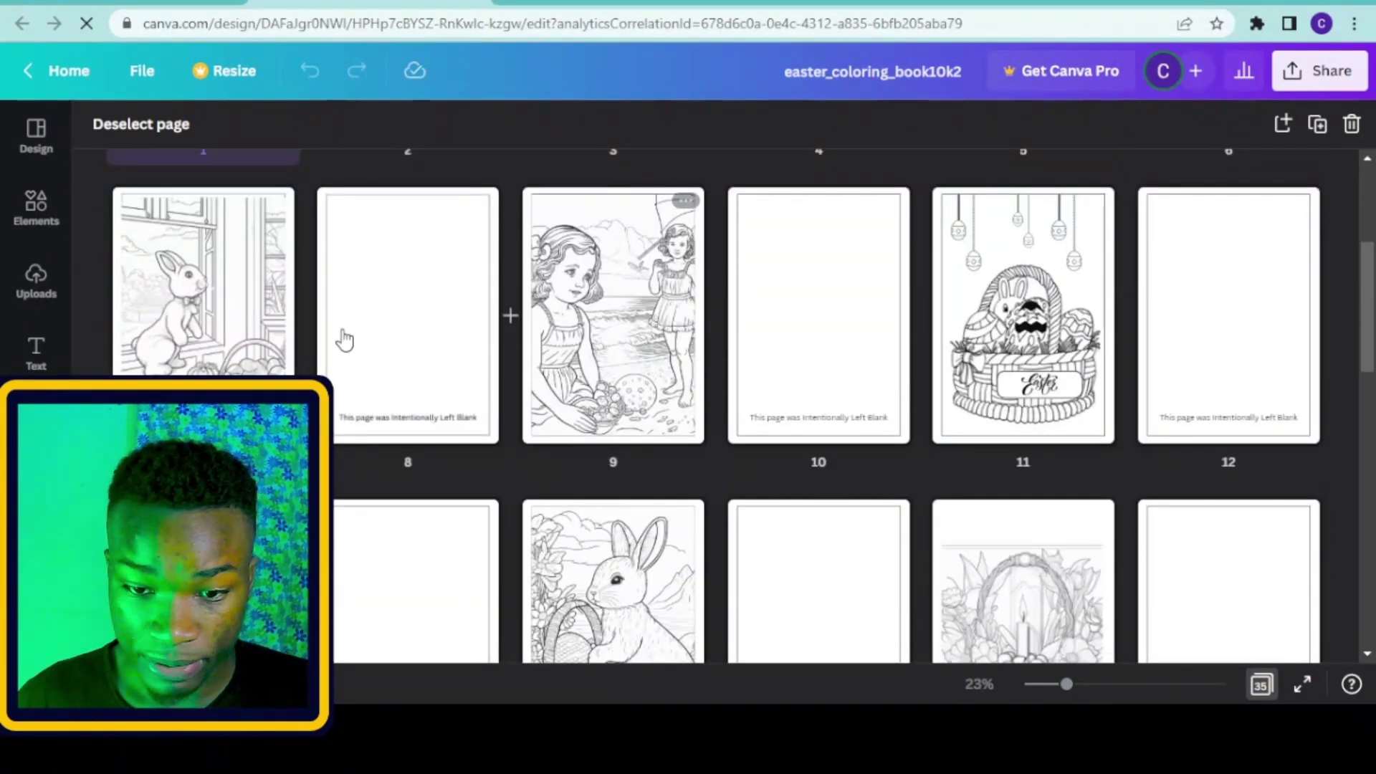
pyautogui.scroll(4, 1082, 445)
pyautogui.scroll(-7, 830, 368)
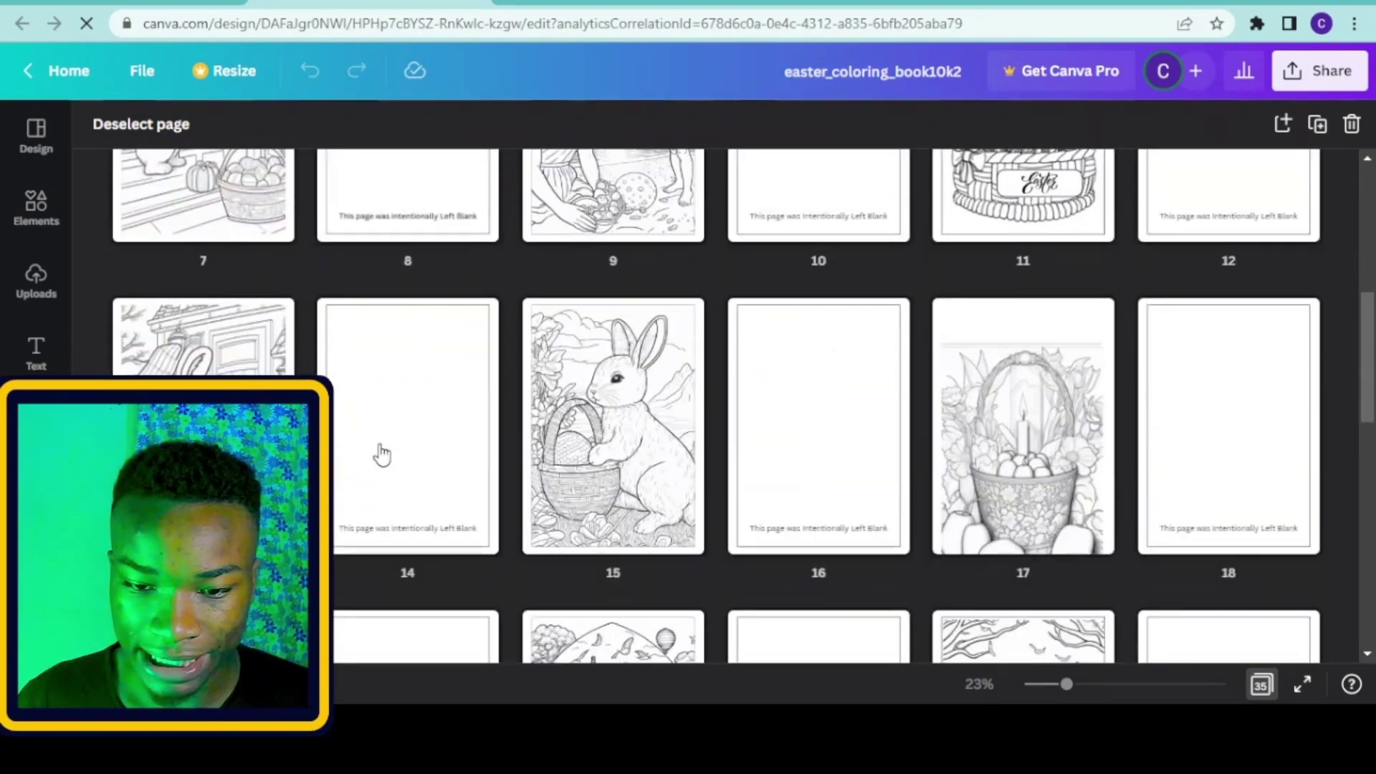
pyautogui.scroll(-4, 1276, 485)
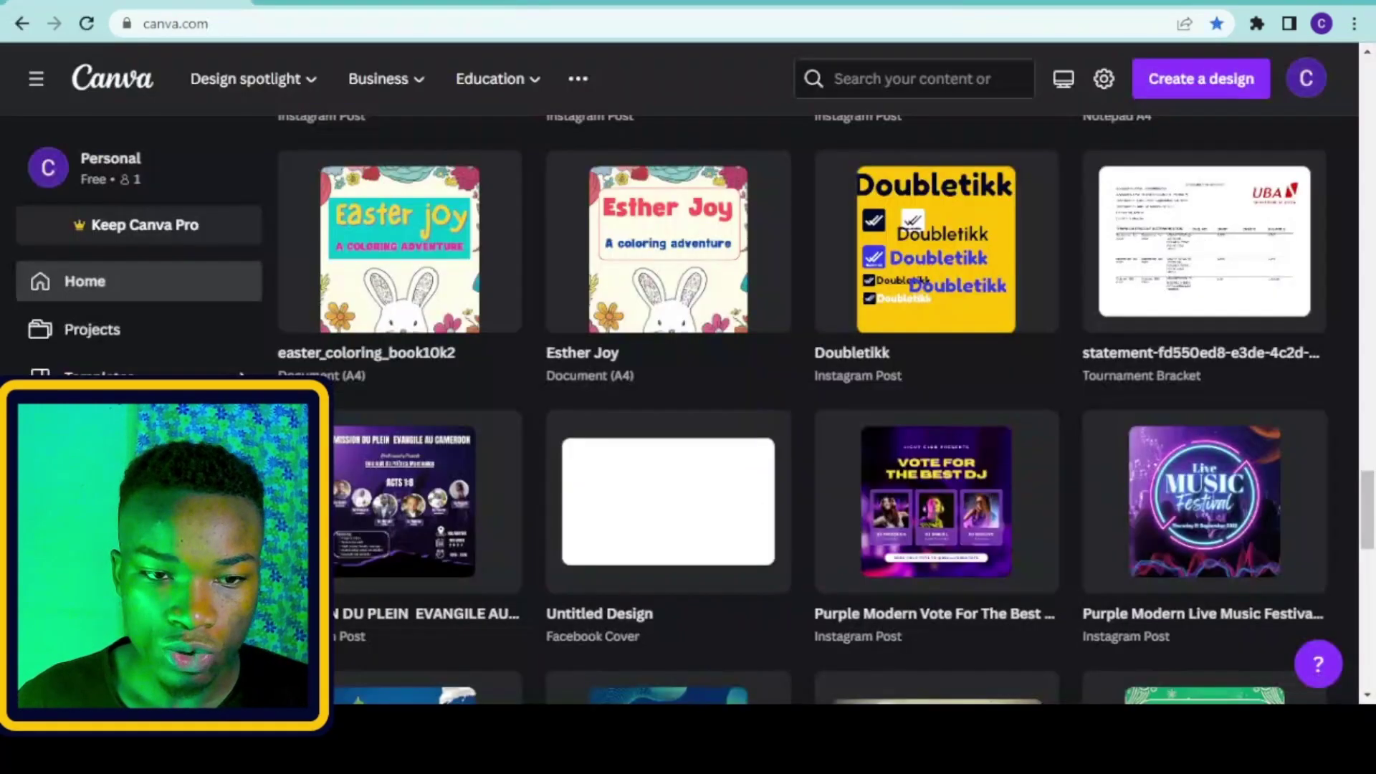
pyautogui.click(1207, 81)
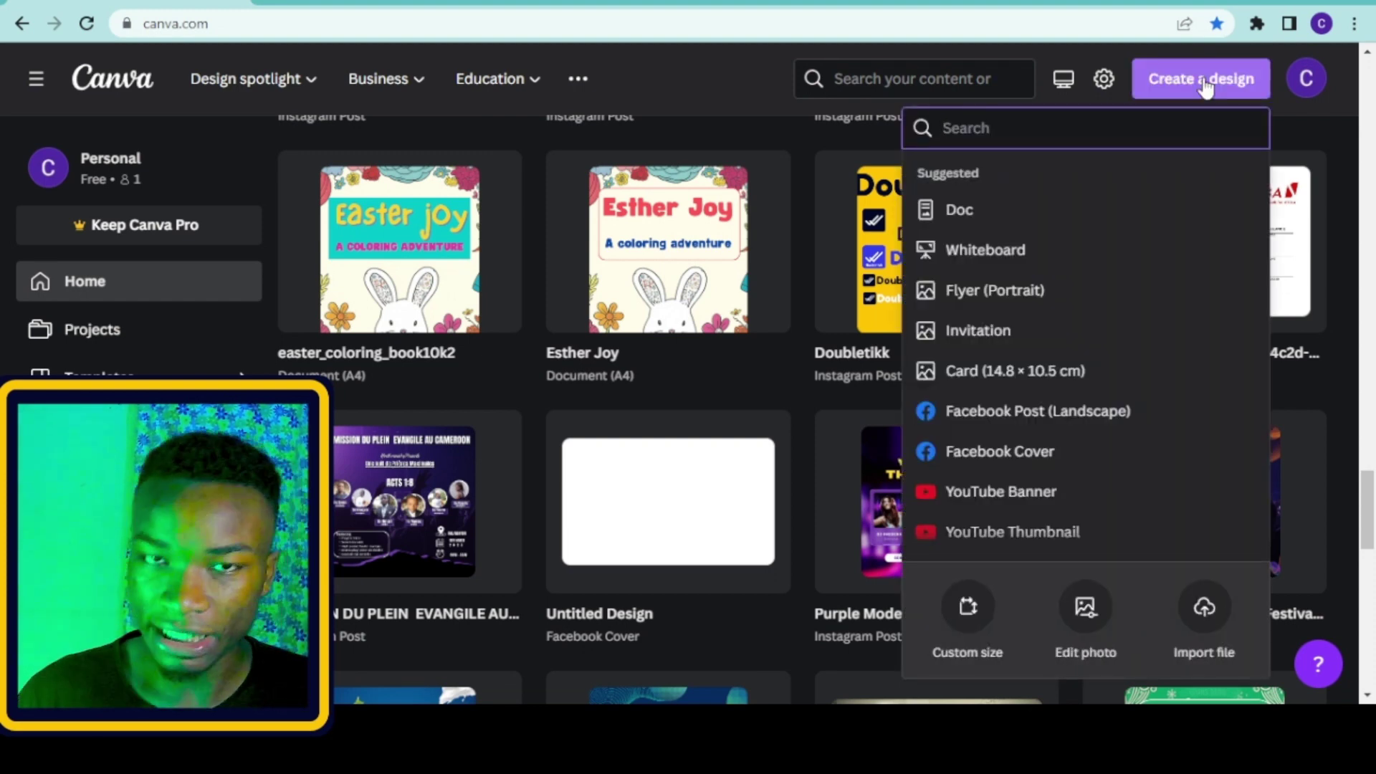
pyautogui.click(951, 615)
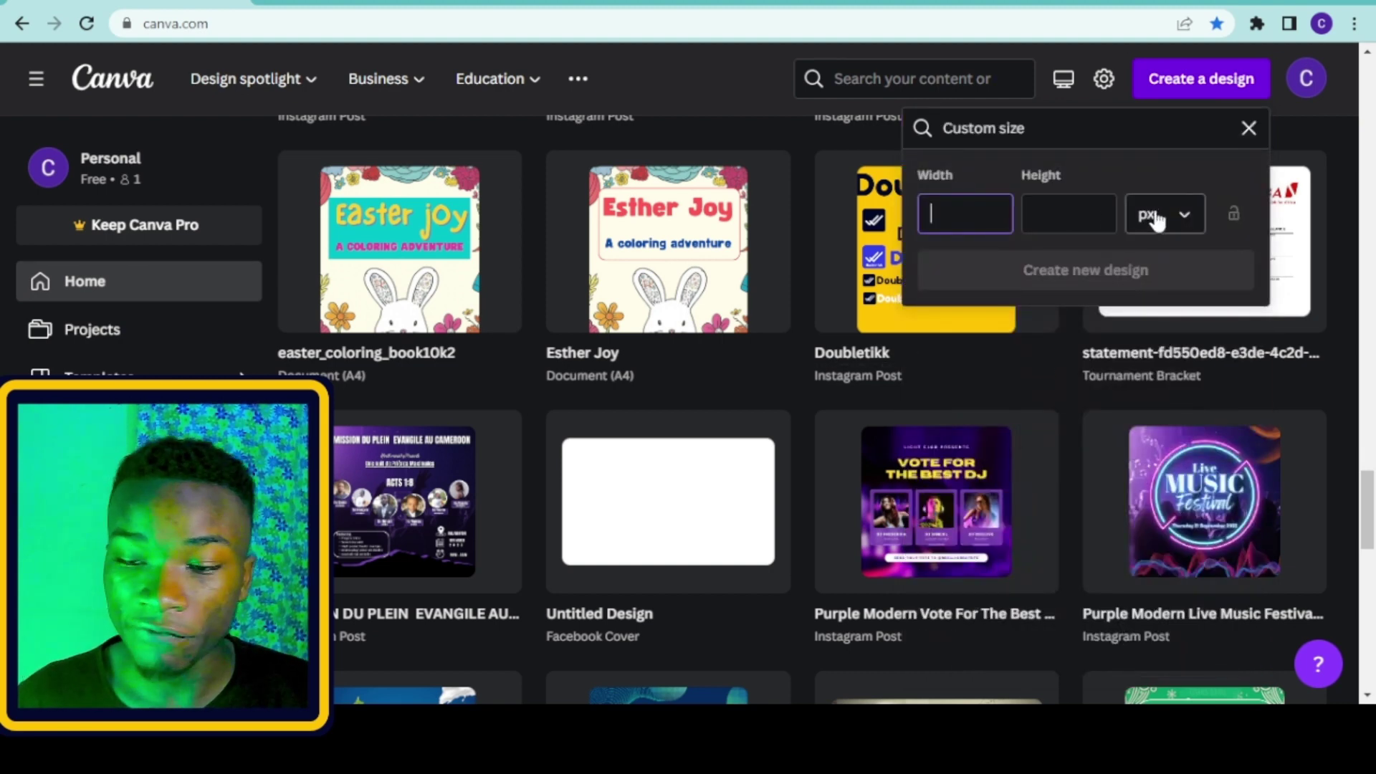
pyautogui.click(1202, 93)
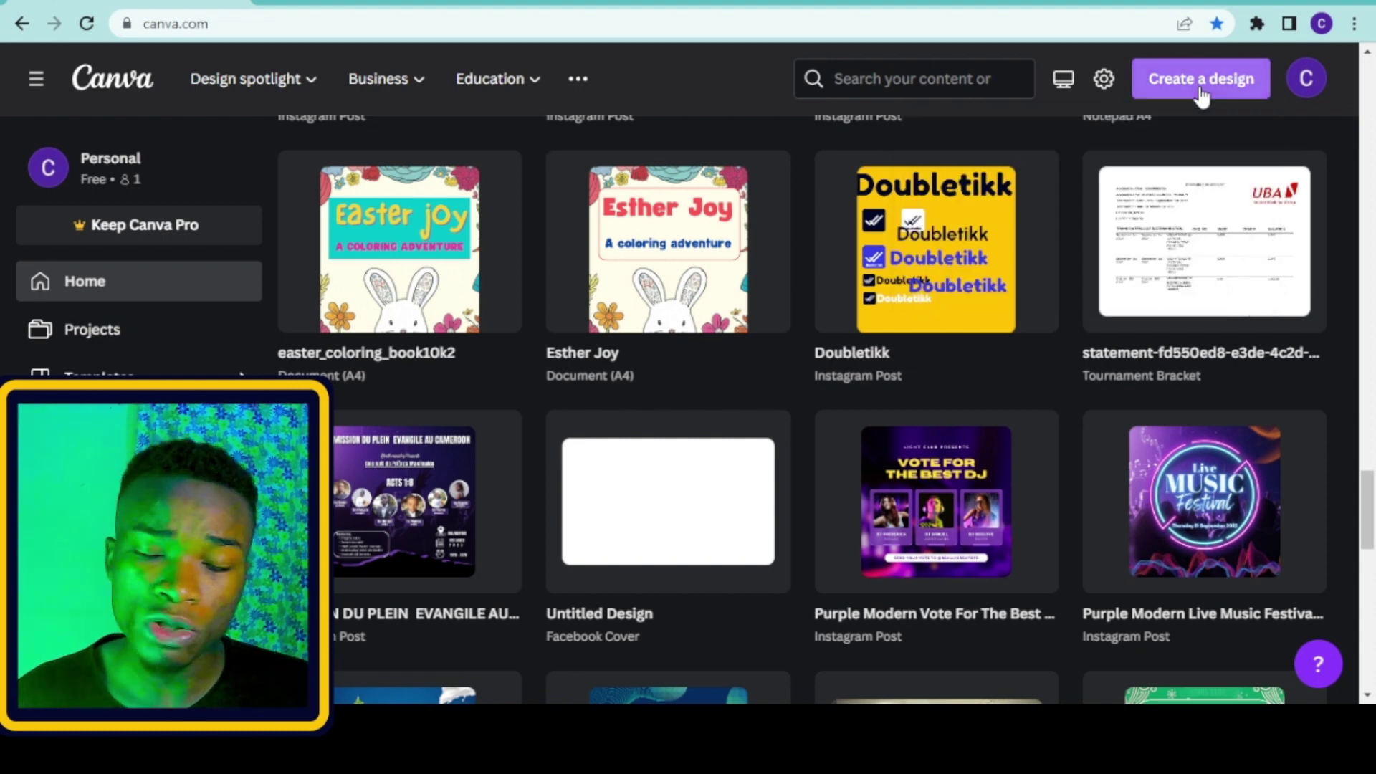
# - Create a new blank design of the A4 Document type
pyautogui.click(1211, 86)
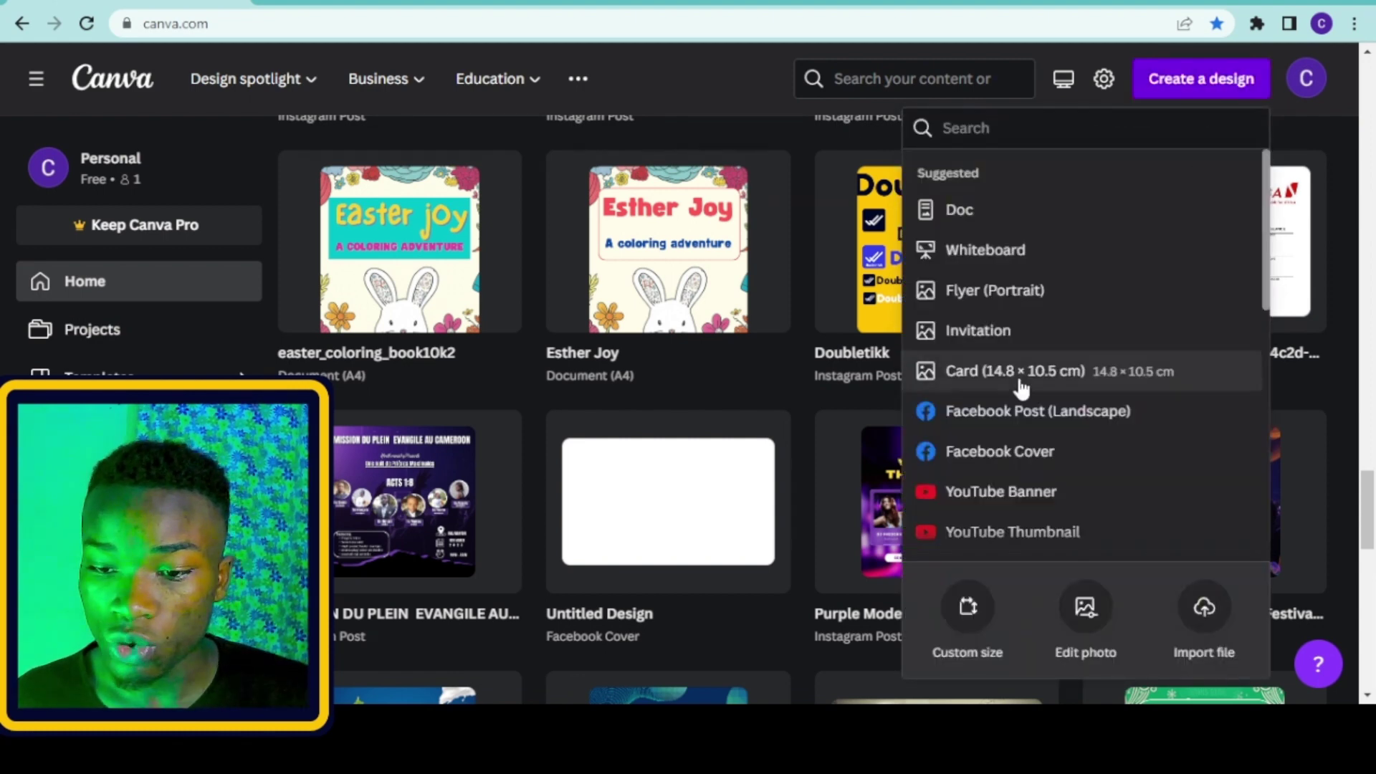
pyautogui.scroll(-8, 1000, 451)
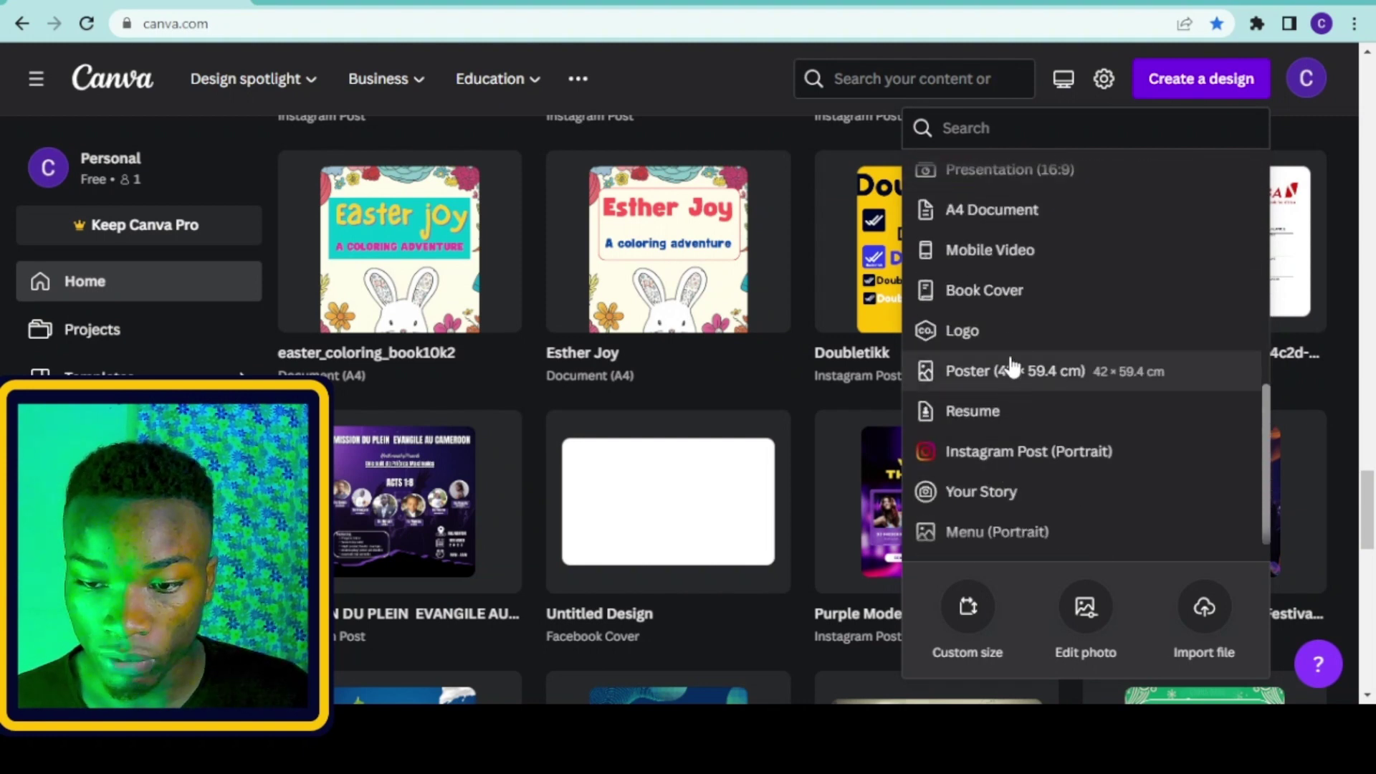
pyautogui.click(998, 227)
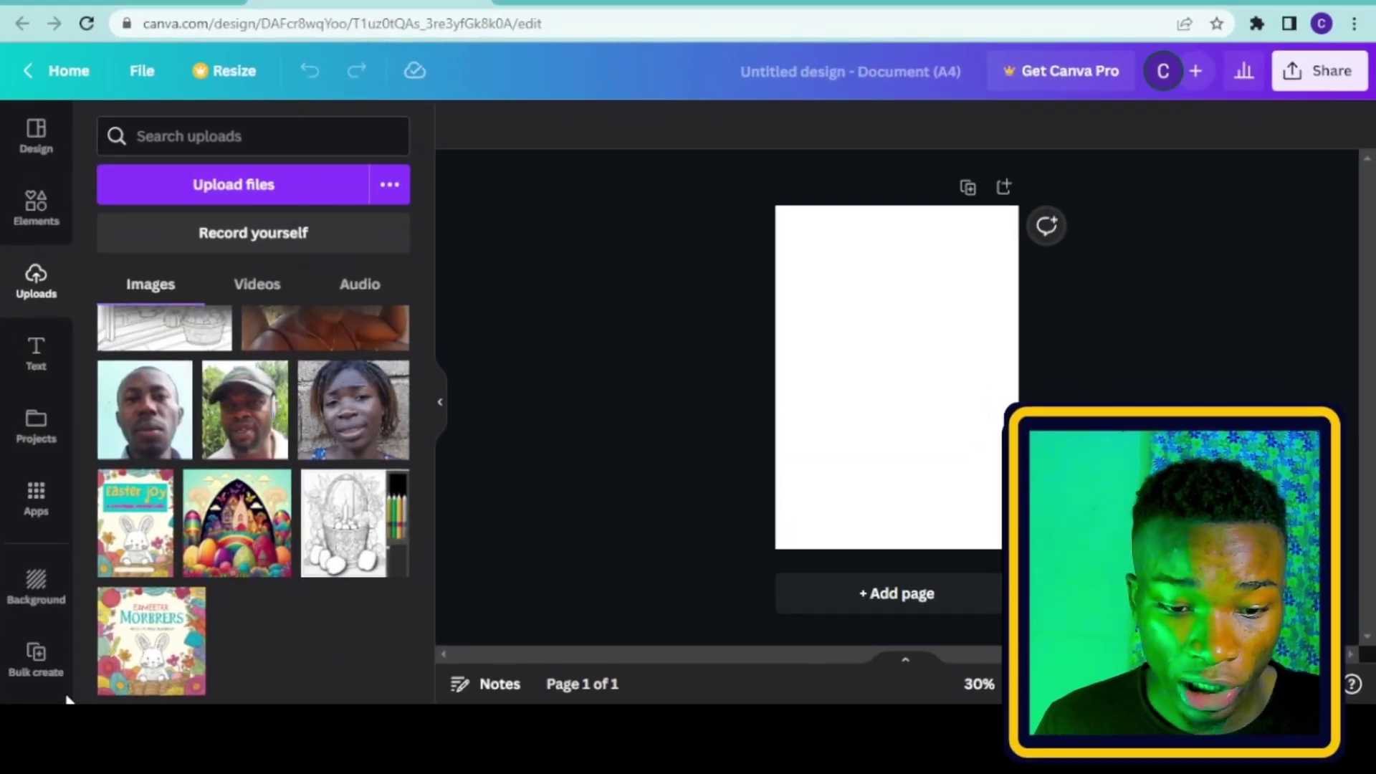
# - Add the uploaded "Morbrers" bunny cover image to the blank page and set it as the page background
pyautogui.click(151, 641)
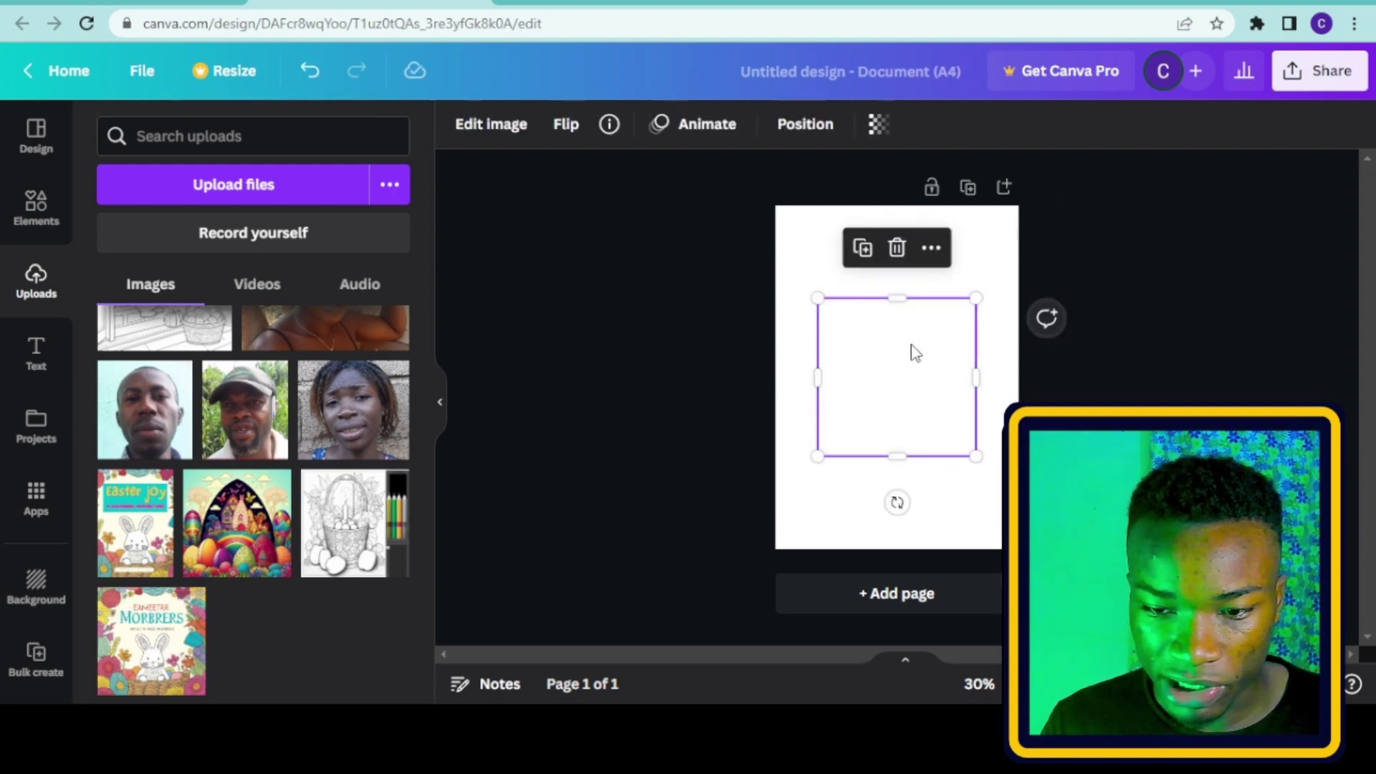
pyautogui.moveTo(922, 378)
pyautogui.mouseDown()
pyautogui.moveTo(921, 333)
pyautogui.moveTo(880, 319)
pyautogui.moveTo(939, 347)
pyautogui.moveTo(912, 378)
pyautogui.mouseUp()
pyautogui.click(930, 258)
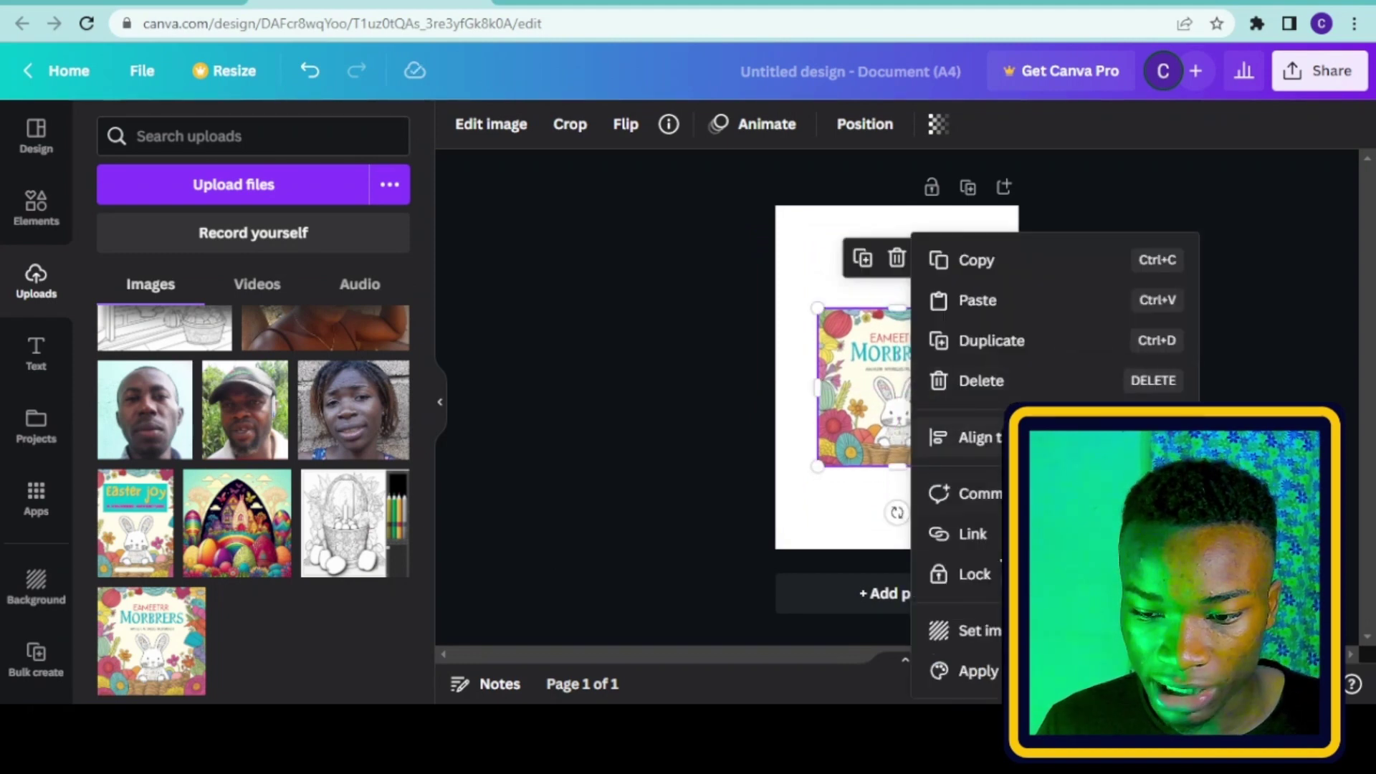
pyautogui.click(974, 630)
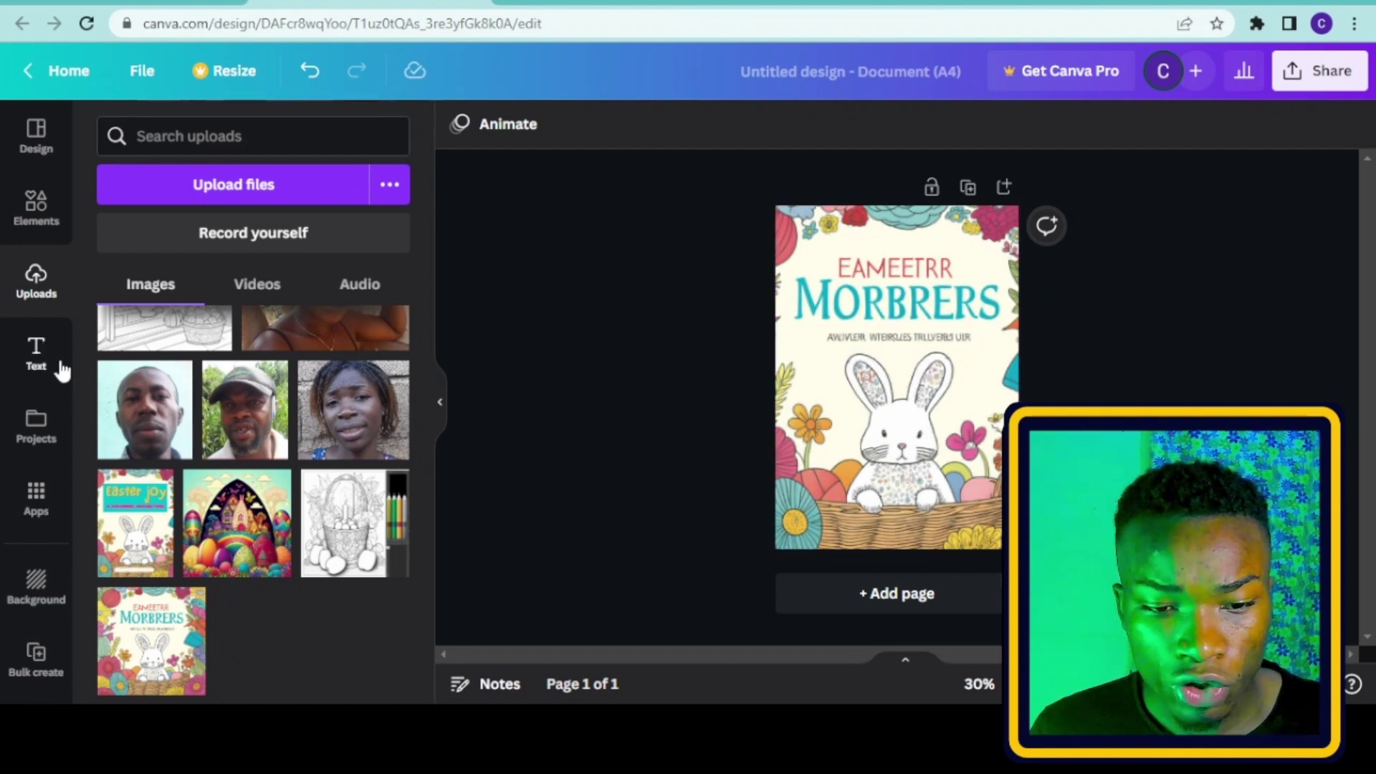
# - Place a yellow rectangle stretched over the cover's garbled title and subtitle, and set its corner rounding to 100
pyautogui.click(36, 208)
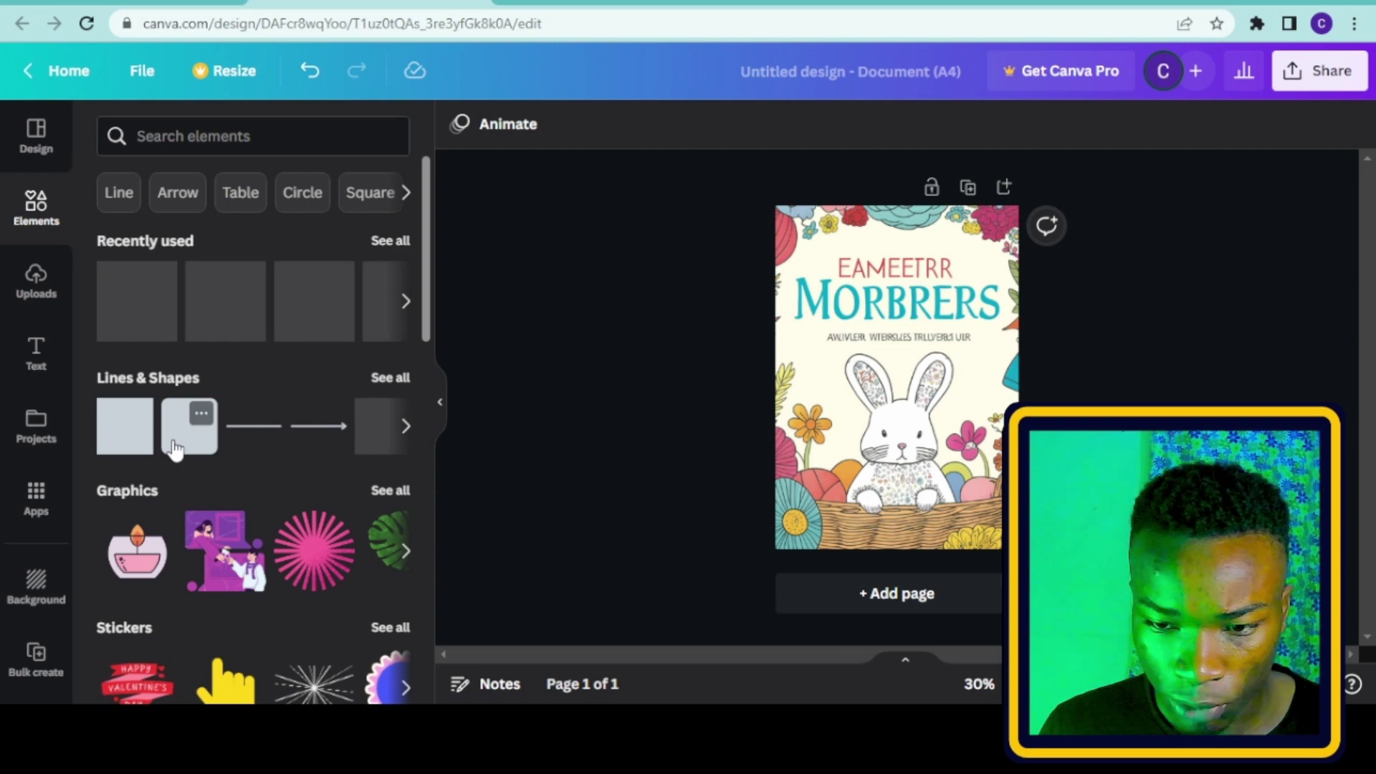
pyautogui.hotkey('ctrl', 'v')
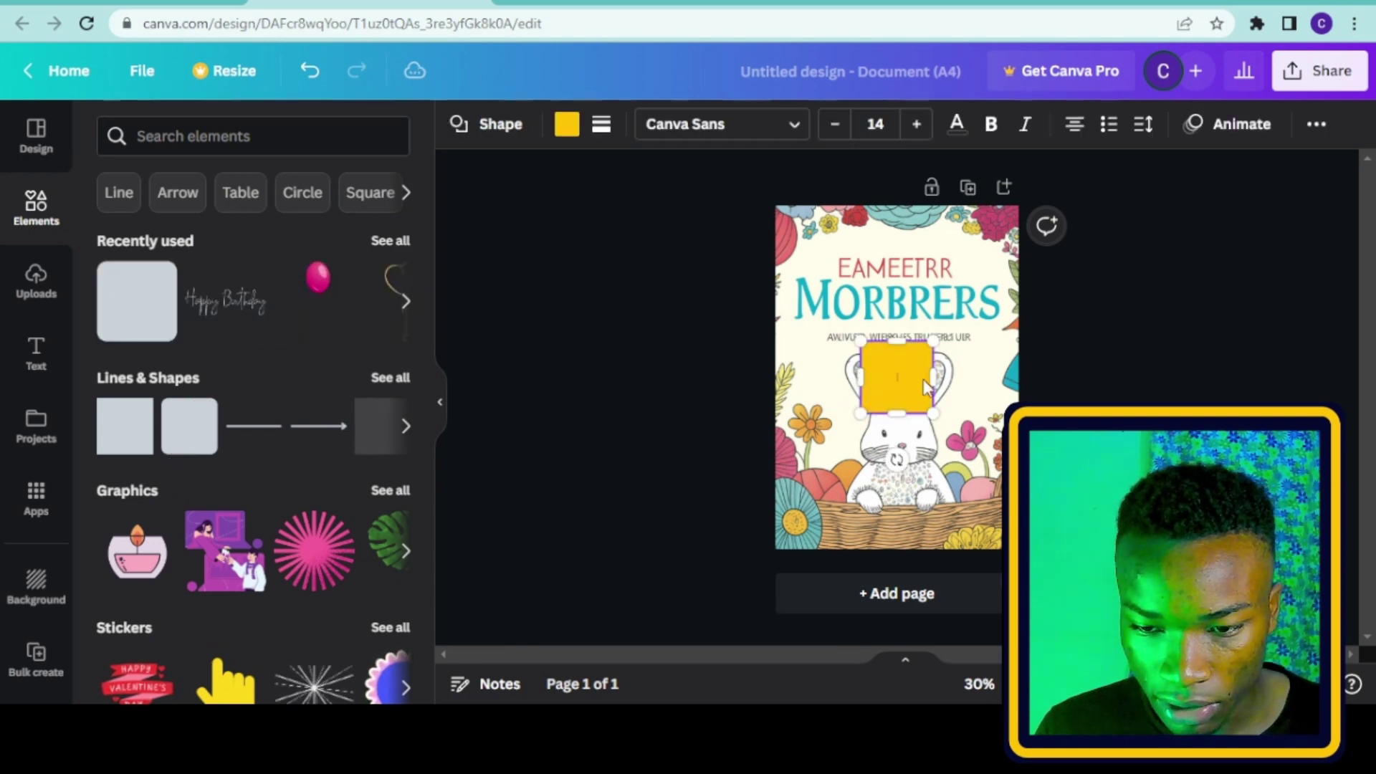
pyautogui.moveTo(876, 369); pyautogui.dragTo(1014, 292)
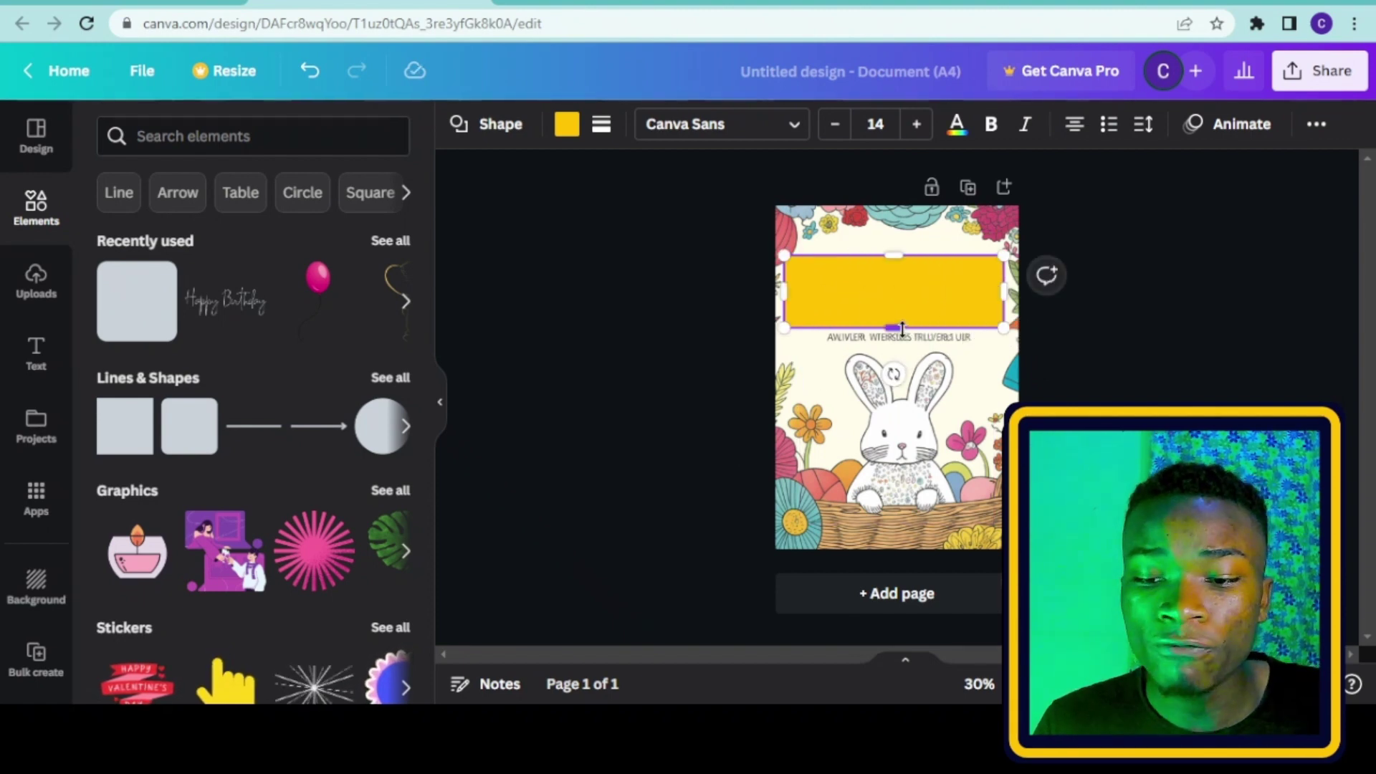
pyautogui.moveTo(902, 329); pyautogui.dragTo(902, 342)
pyautogui.click(601, 124)
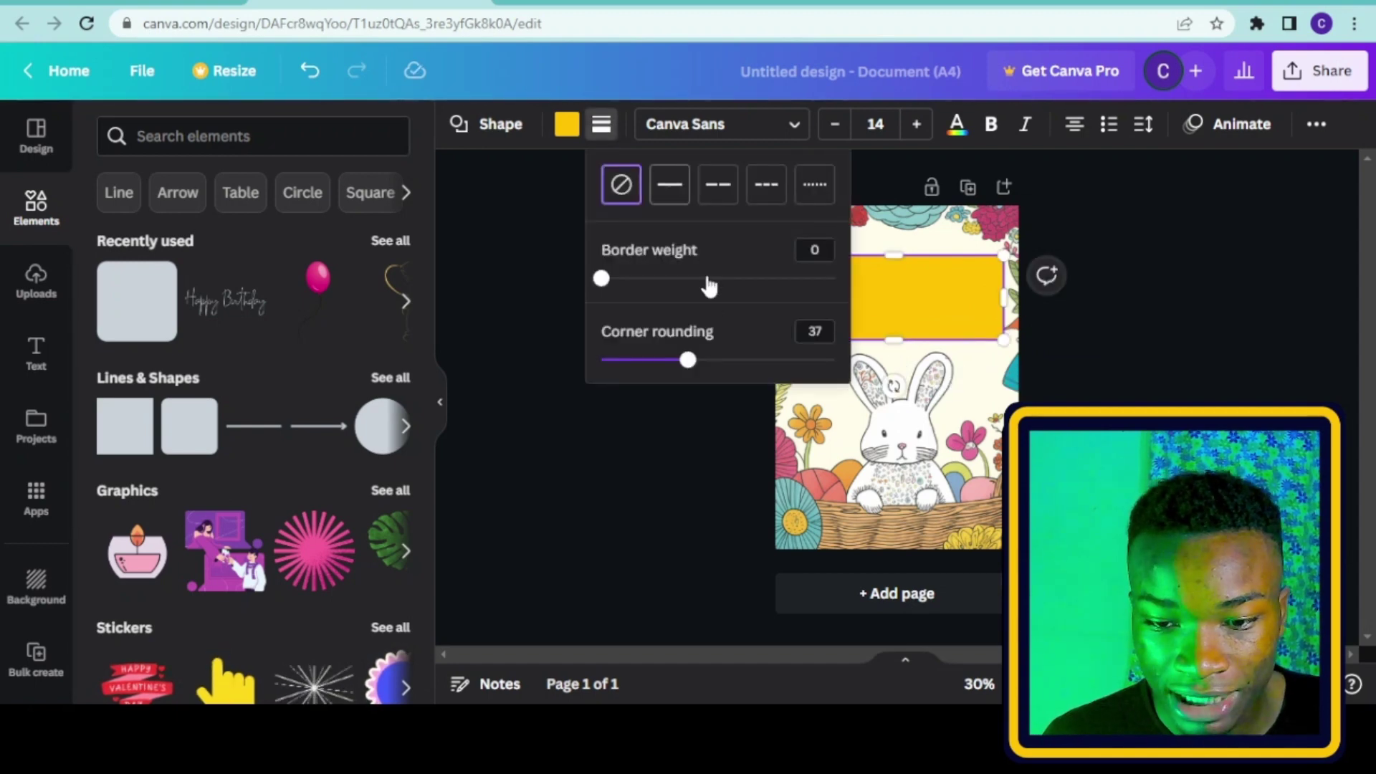
pyautogui.moveTo(688, 359); pyautogui.dragTo(902, 365)
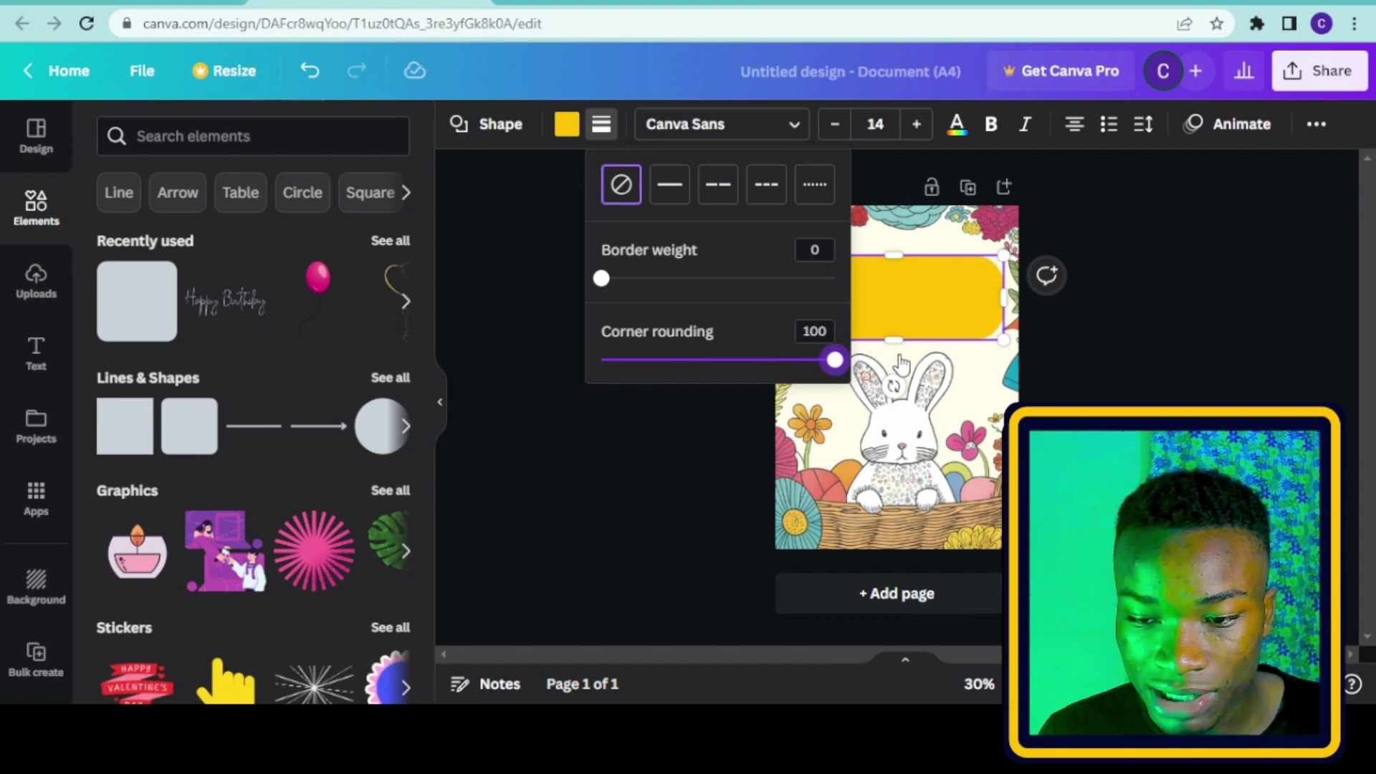
# - Fill the title rectangle with the cream color #FEFCEA sampled from the cover's background
pyautogui.click(568, 143)
pyautogui.click(567, 134)
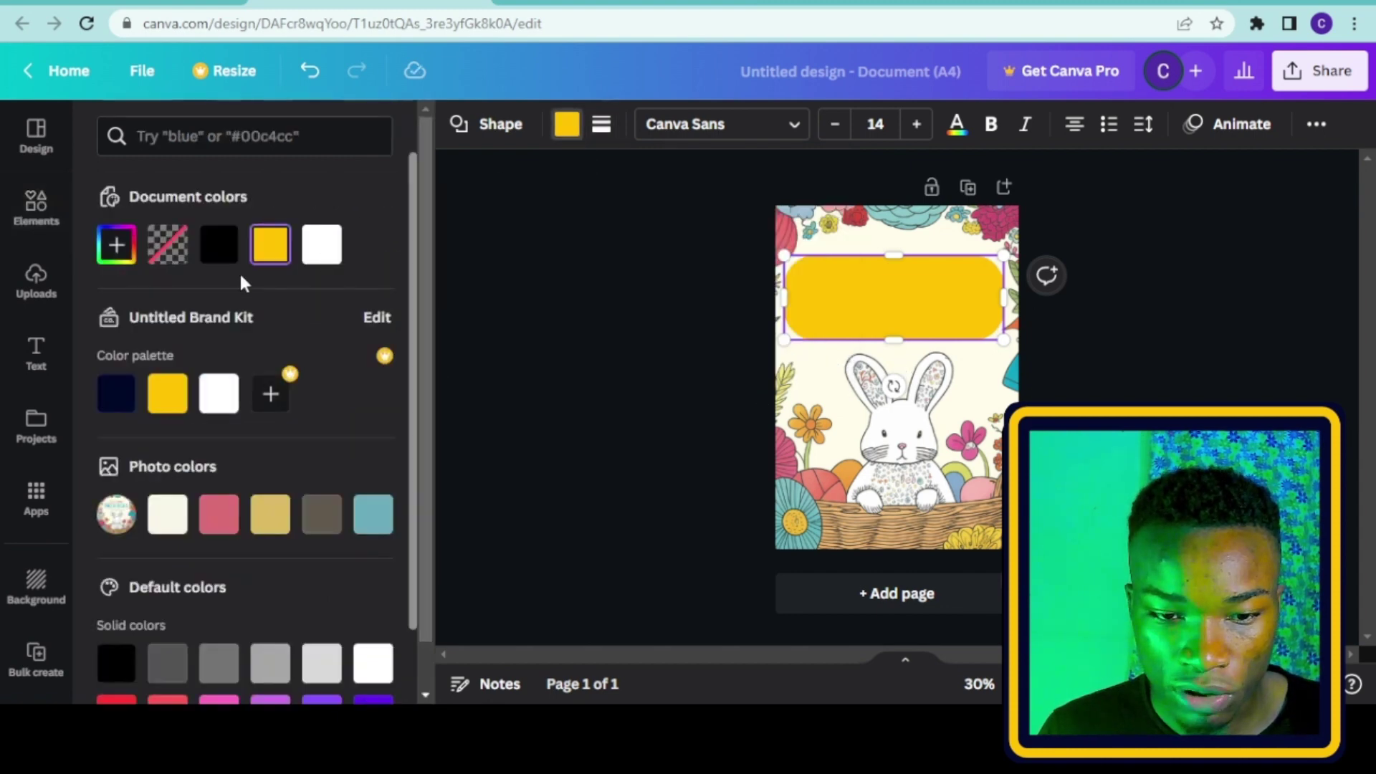
pyautogui.click(134, 253)
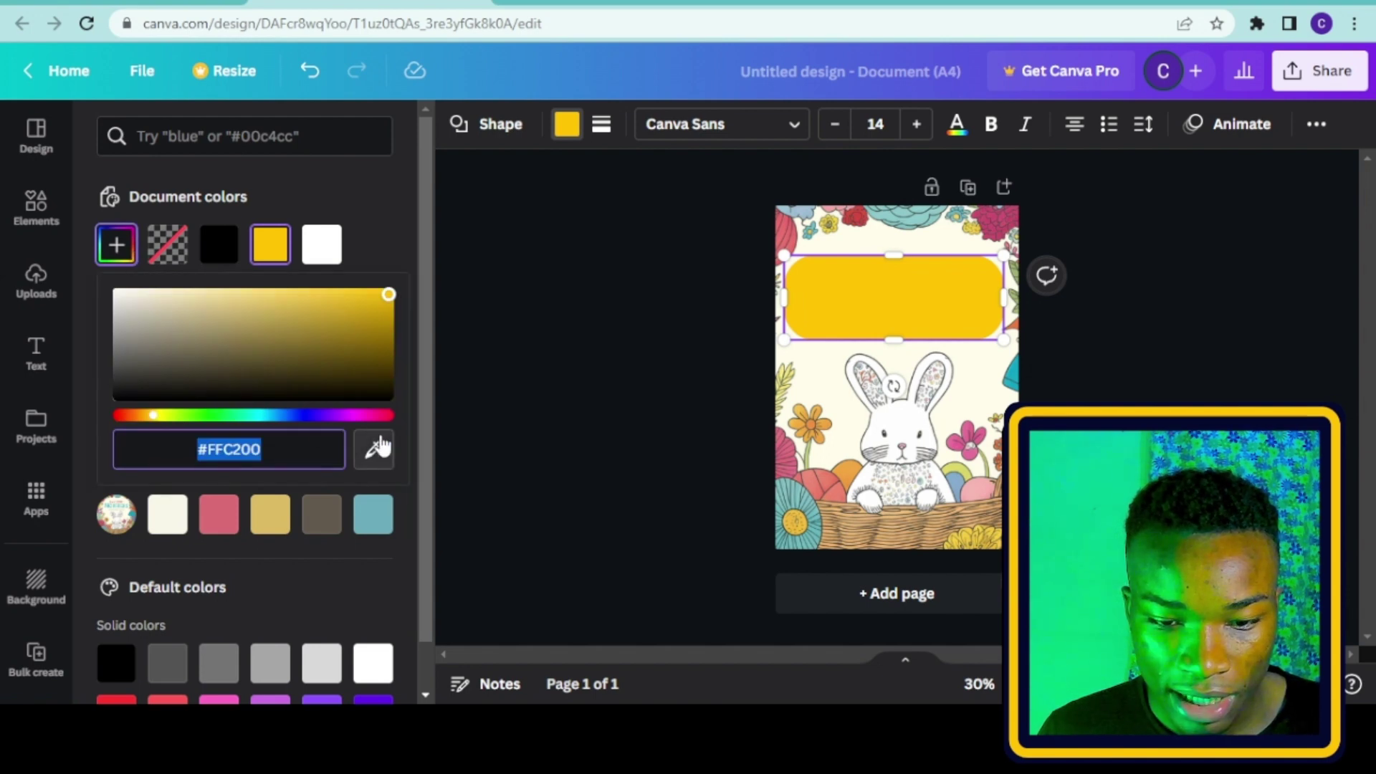
pyautogui.click(376, 449)
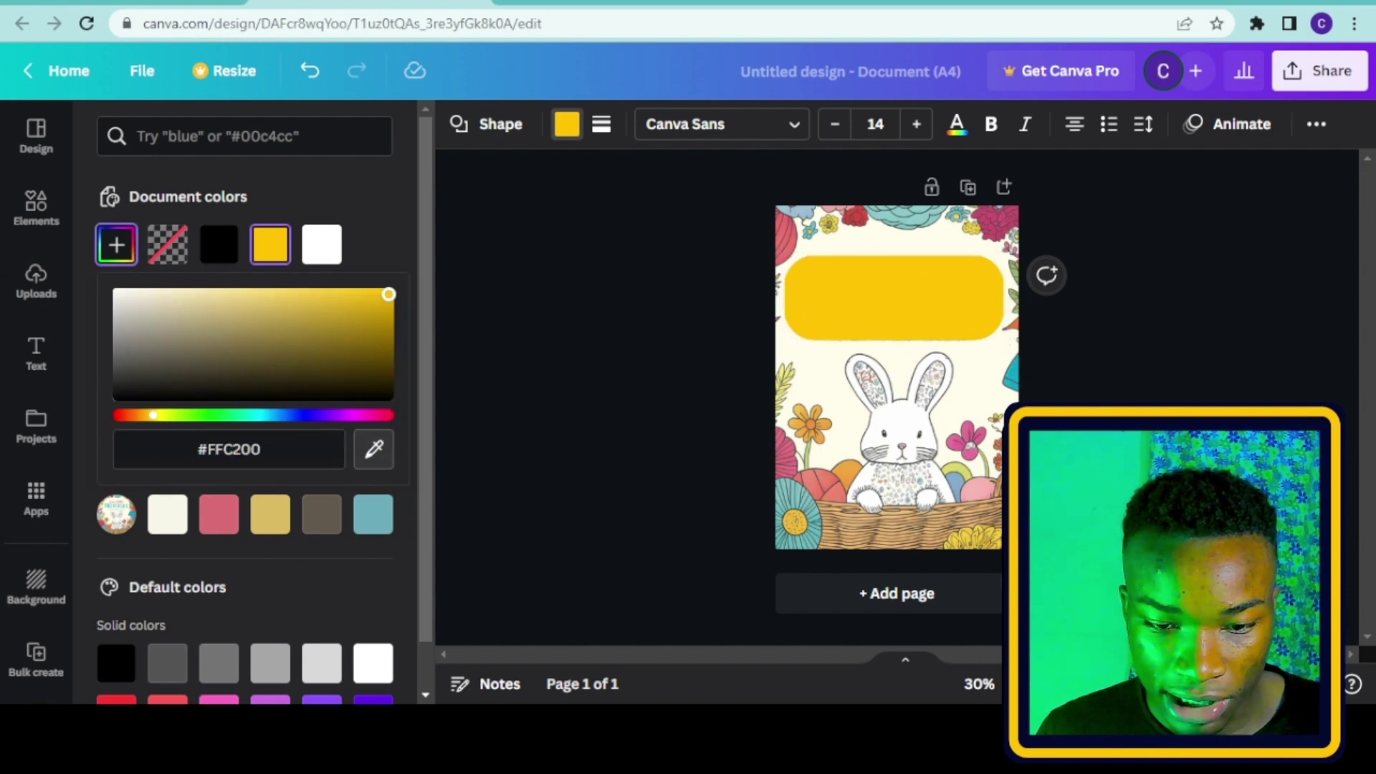
pyautogui.click(819, 385)
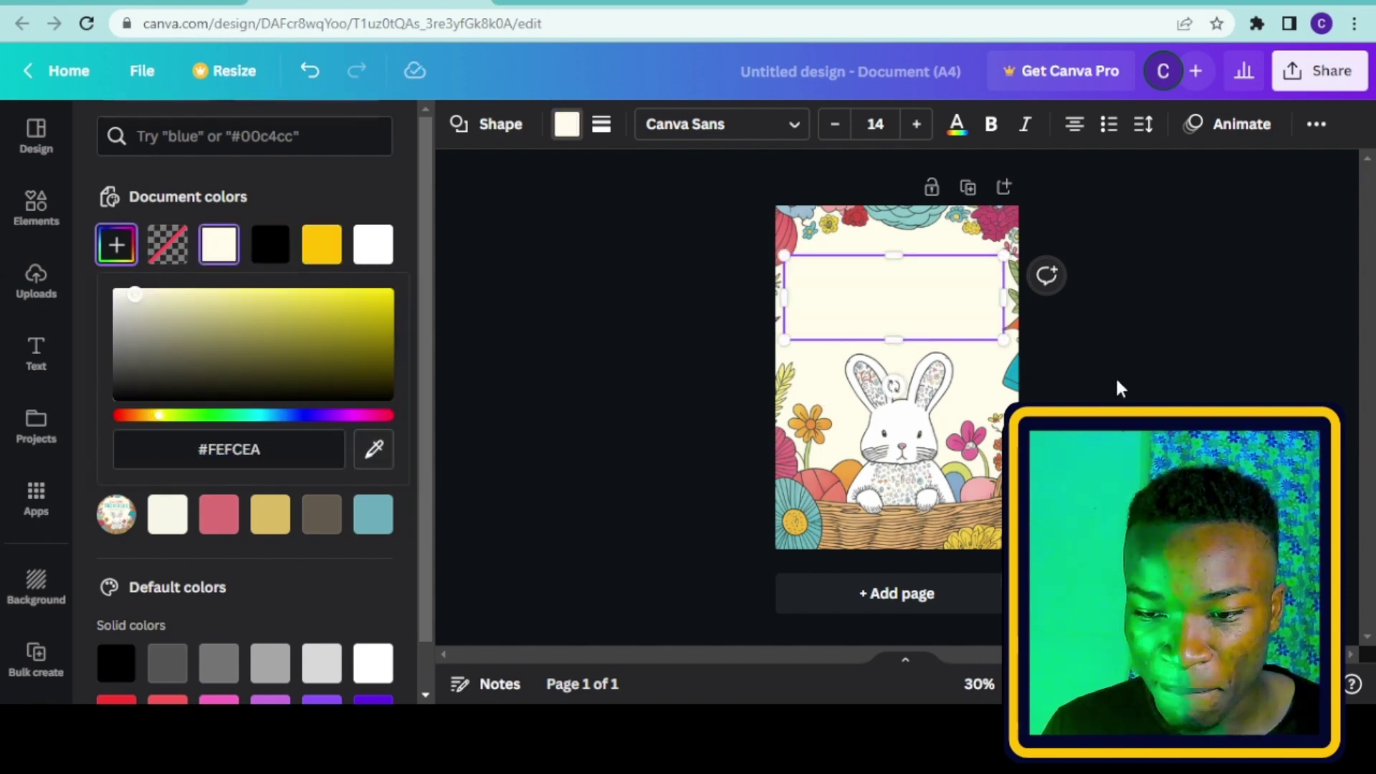
pyautogui.press('Escape')
pyautogui.press('Escape')
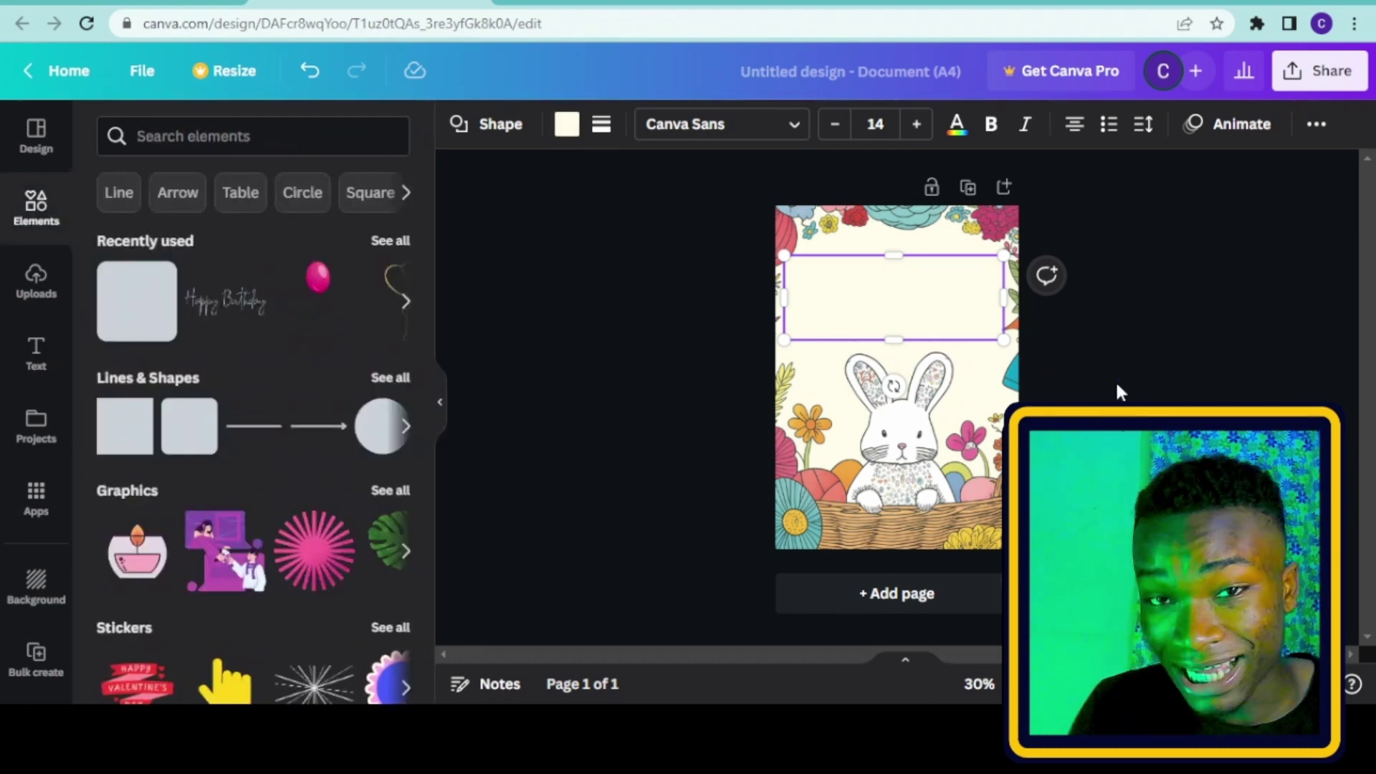
pyautogui.click(1164, 381)
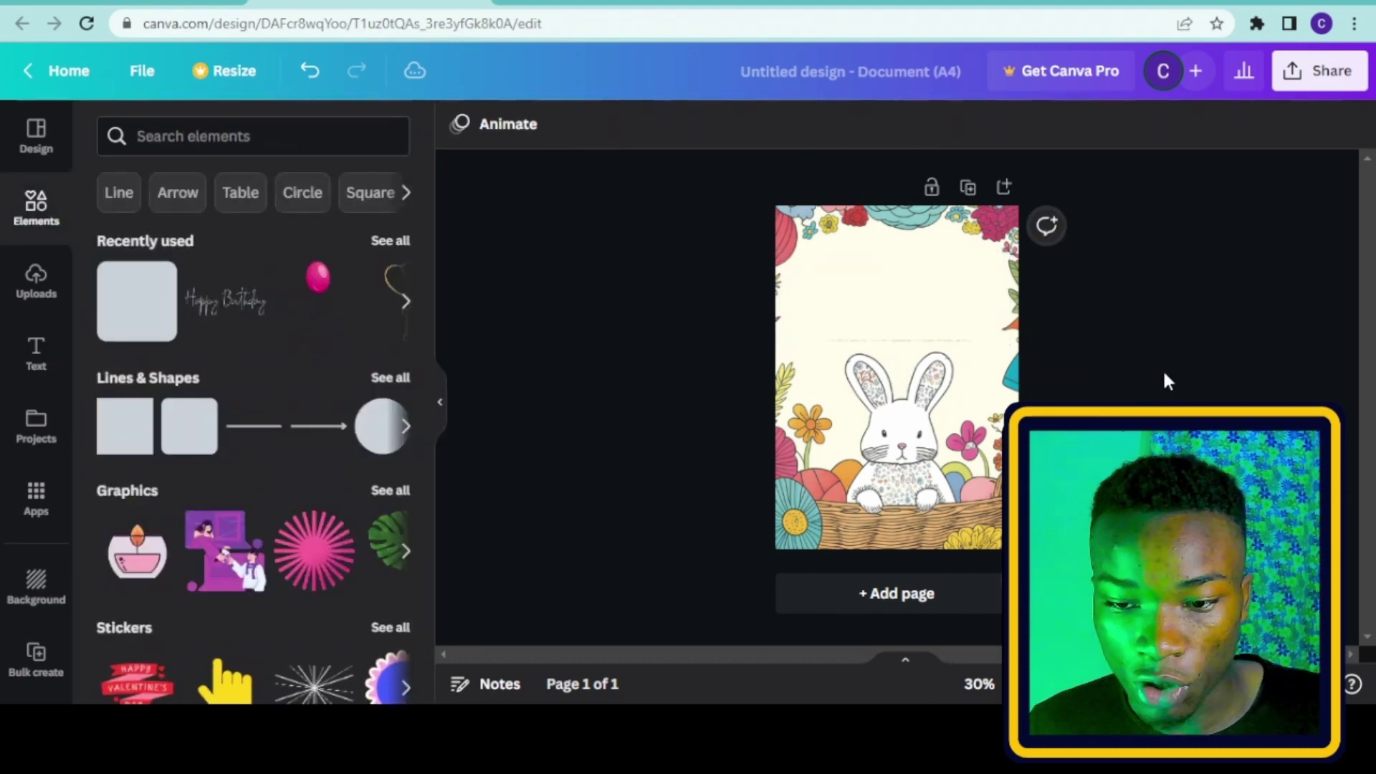
# - Give the cream title rectangle a solid border of weight 4 in the pinkish-red photo color
pyautogui.click(896, 300)
pyautogui.click(602, 133)
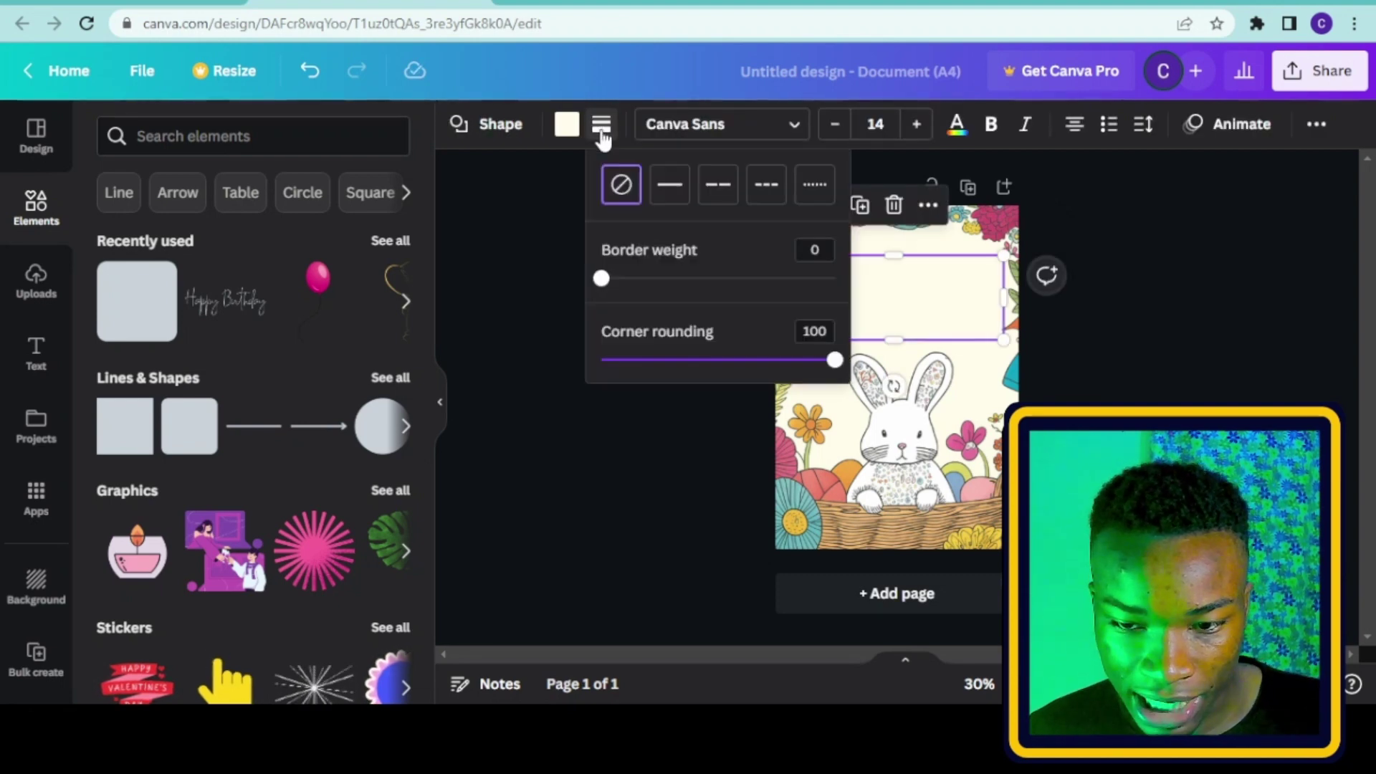
pyautogui.click(668, 185)
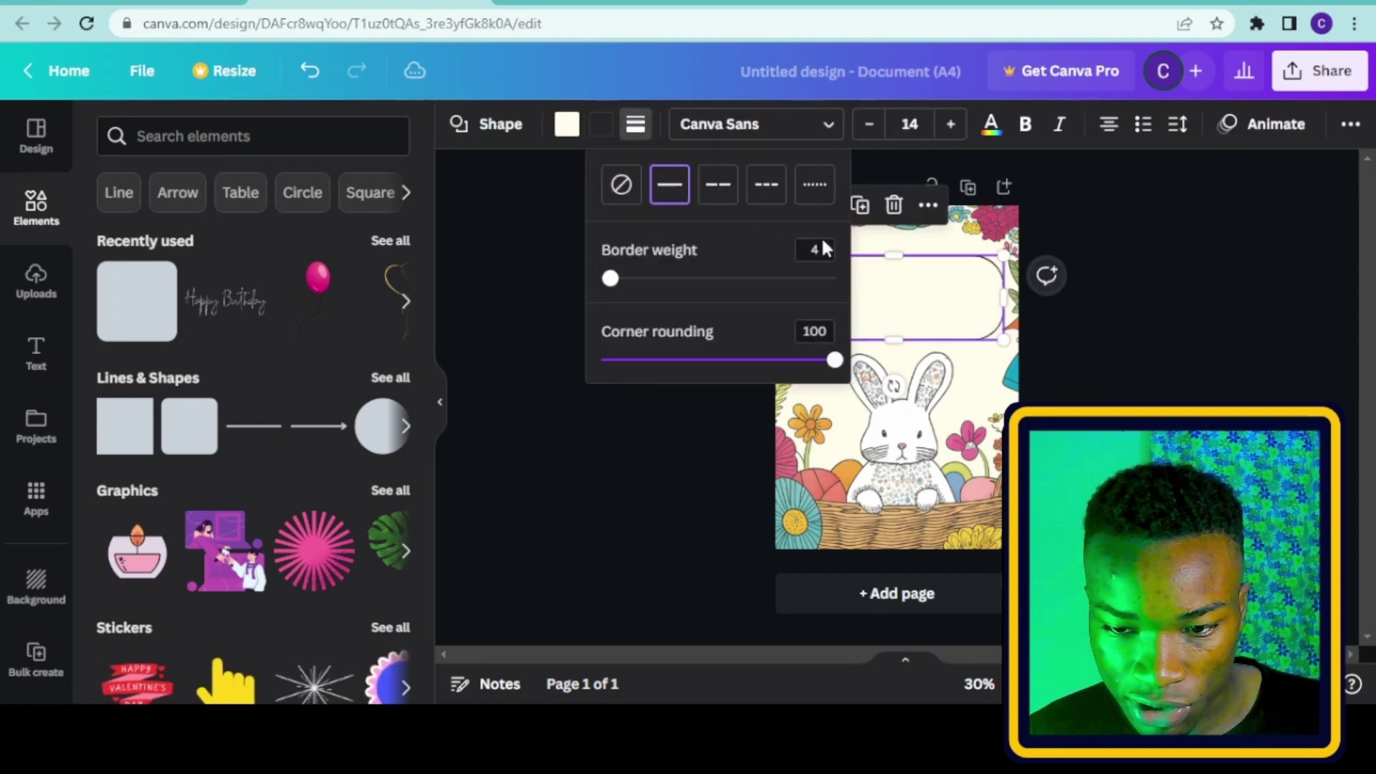
pyautogui.click(604, 129)
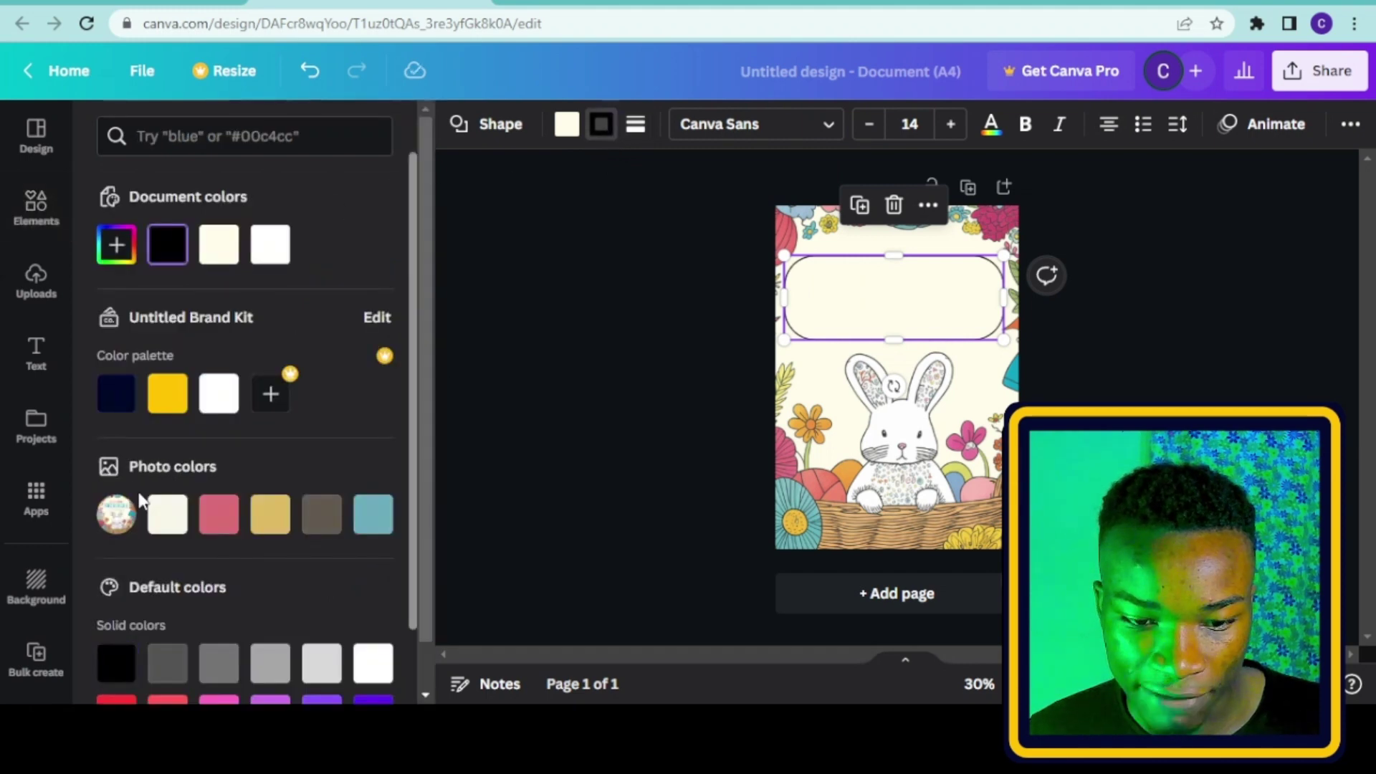
pyautogui.click(219, 514)
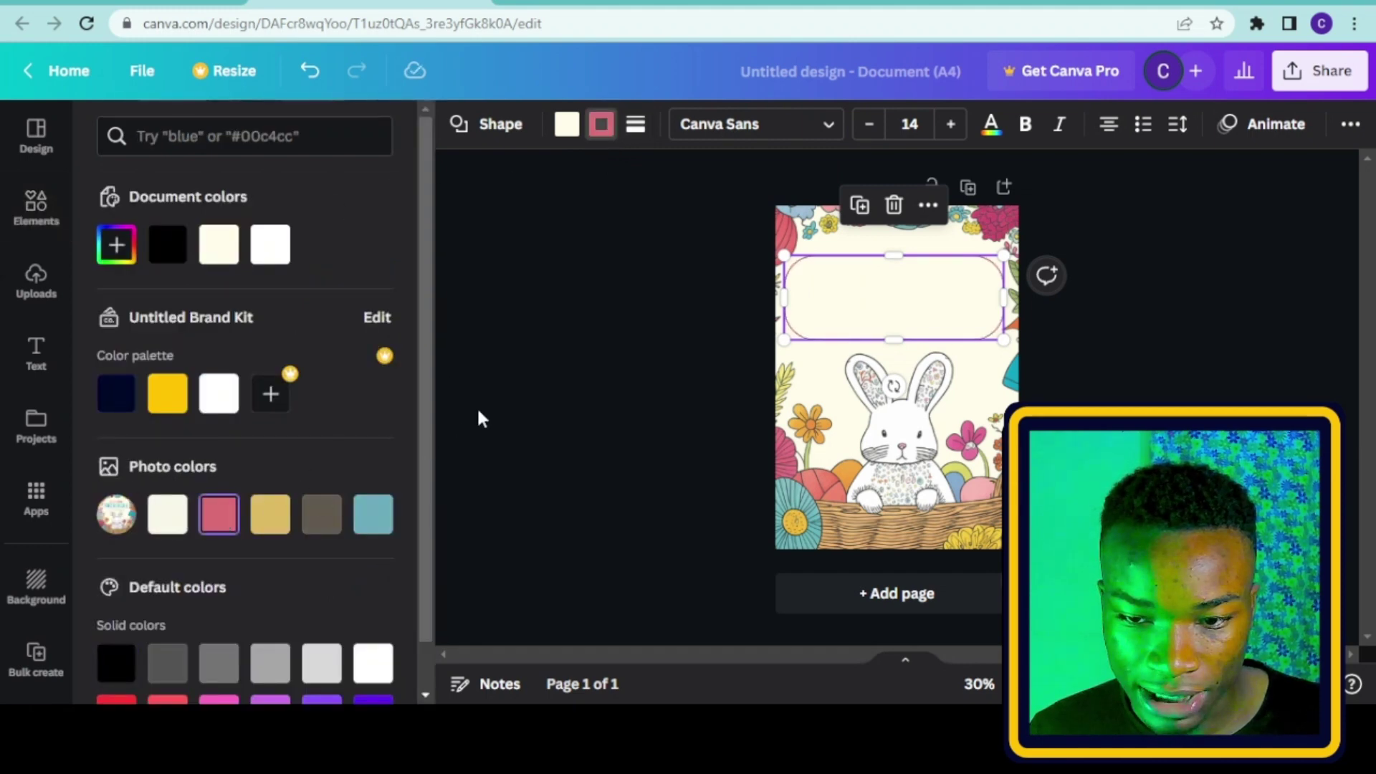
pyautogui.click(581, 419)
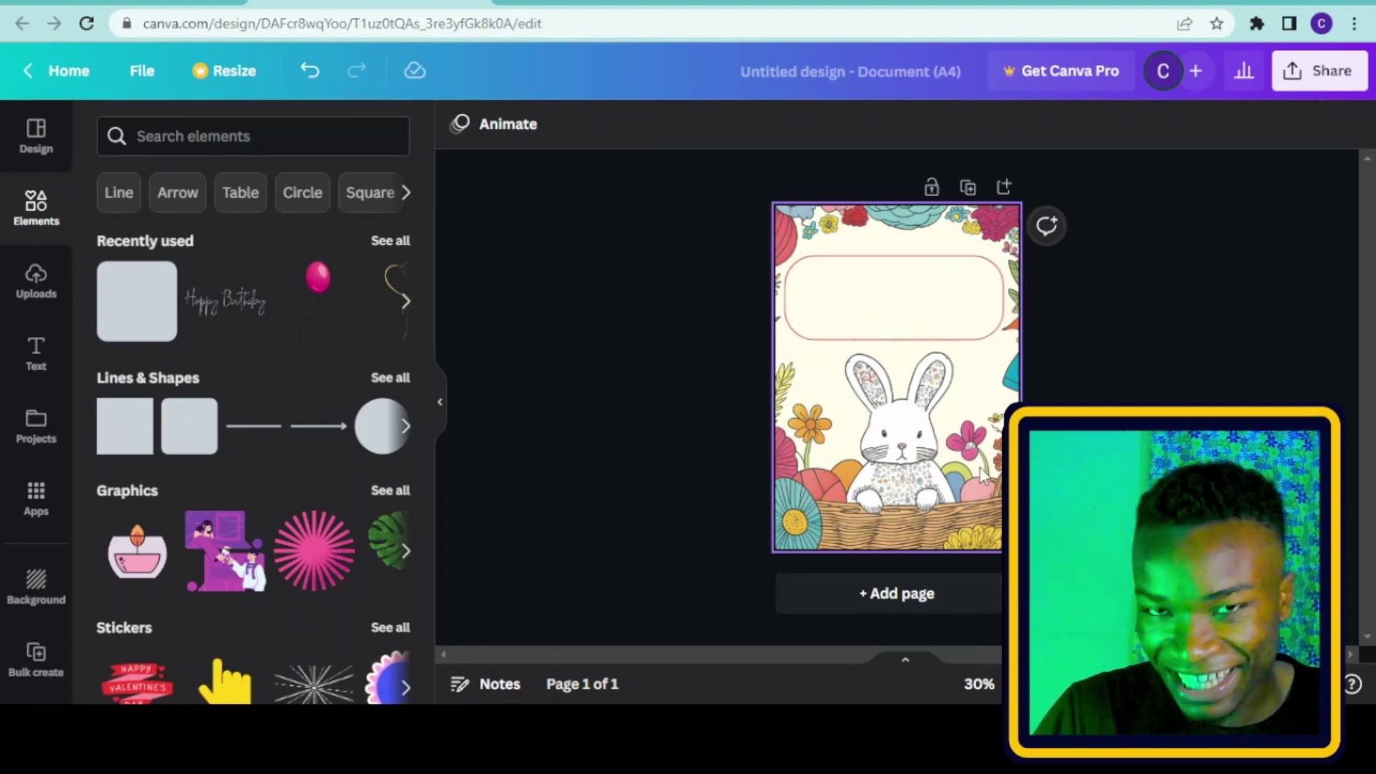
# - Add a heading reading "super highway" and place it inside the cream title rectangle on the cover
pyautogui.click(51, 380)
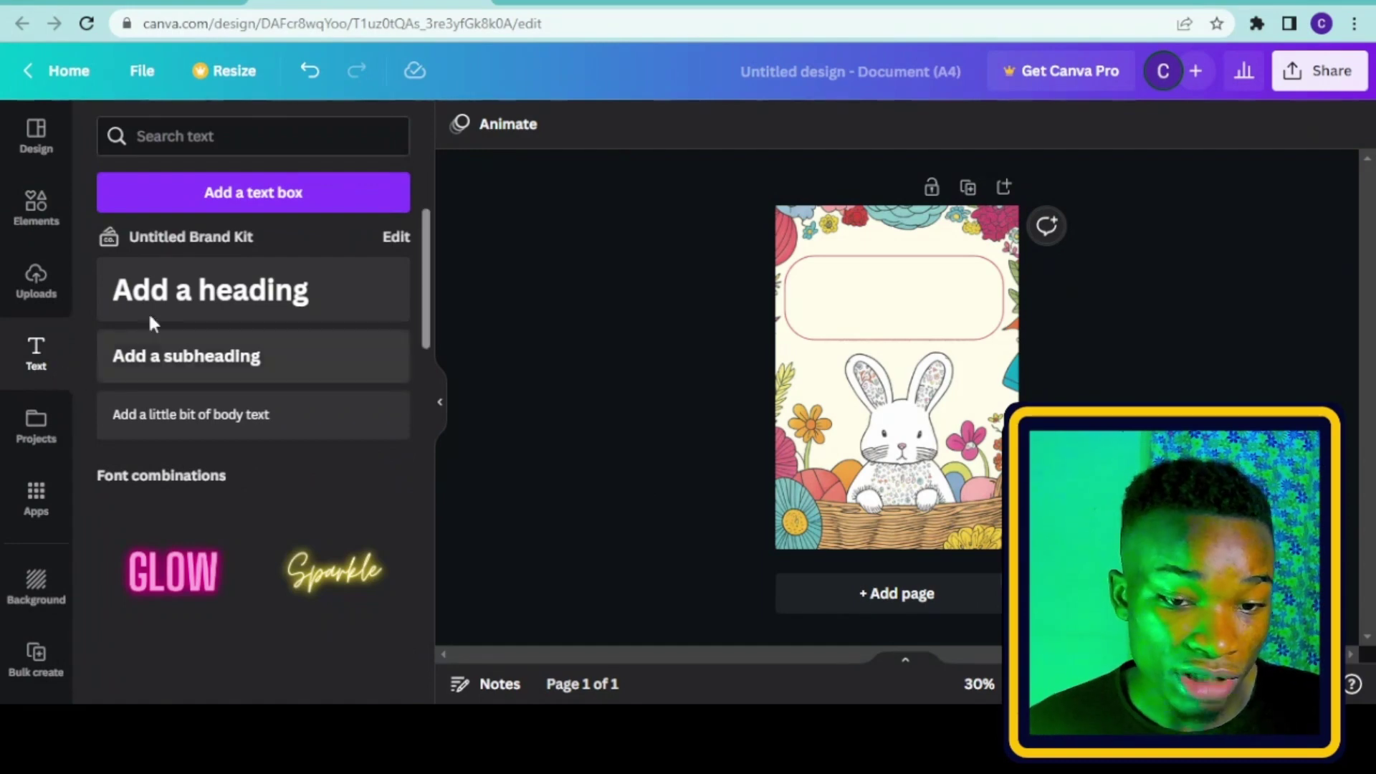
pyautogui.click(208, 290)
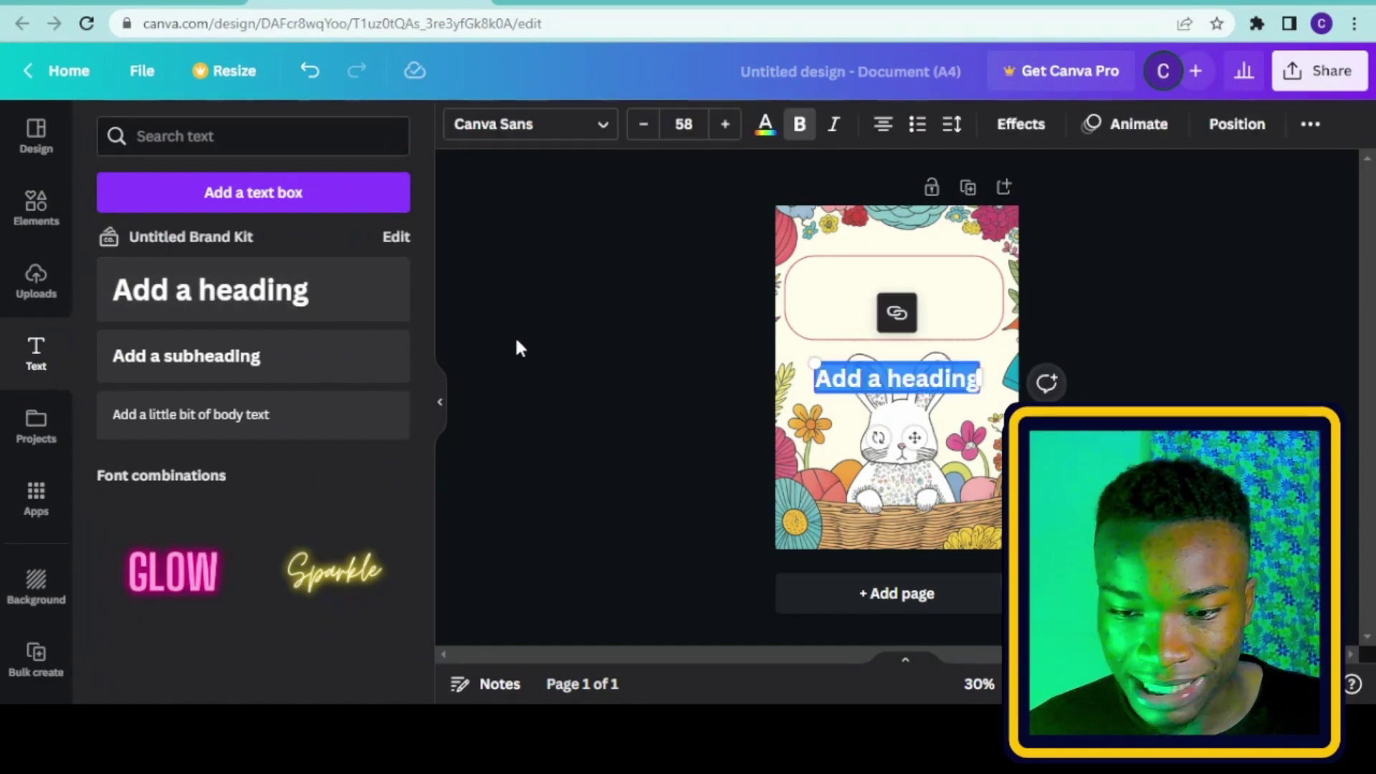
pyautogui.write('su')
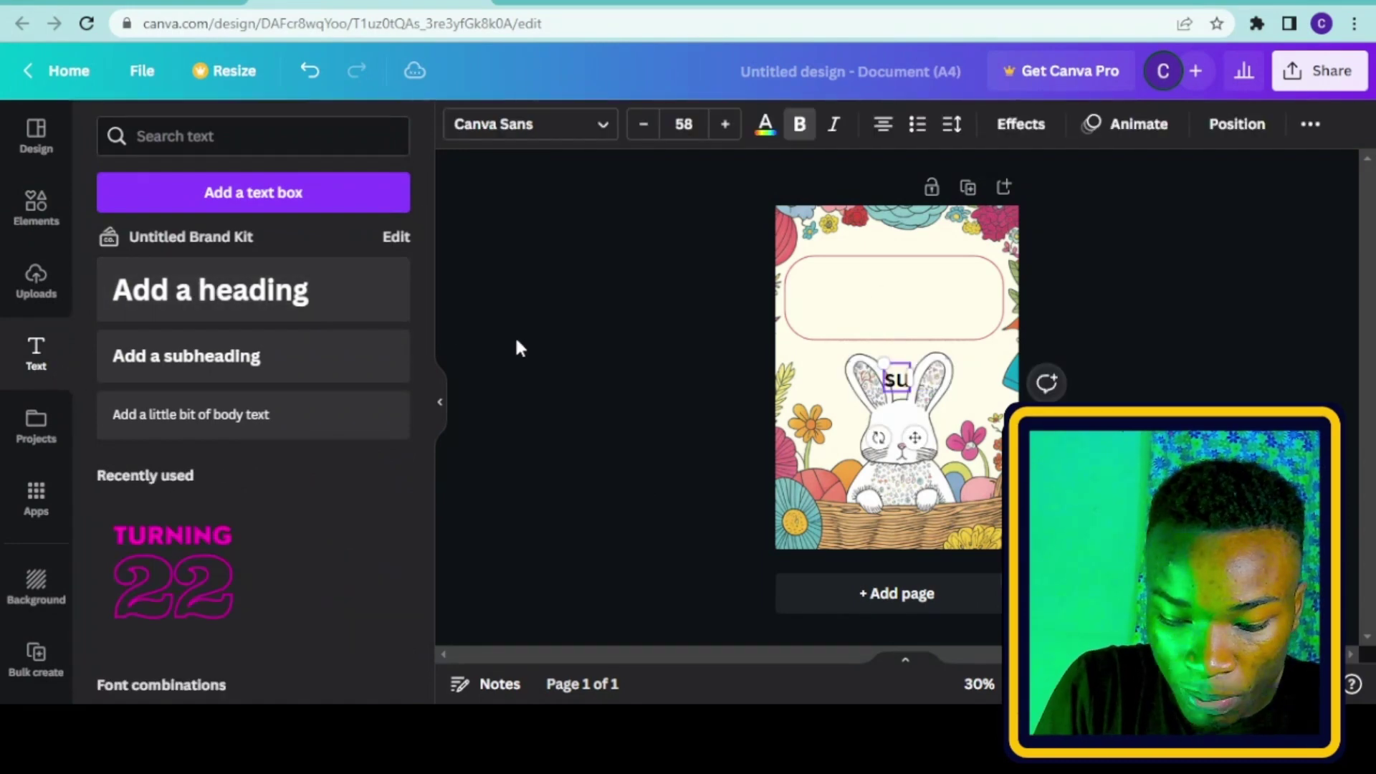
pyautogui.write('per hi')
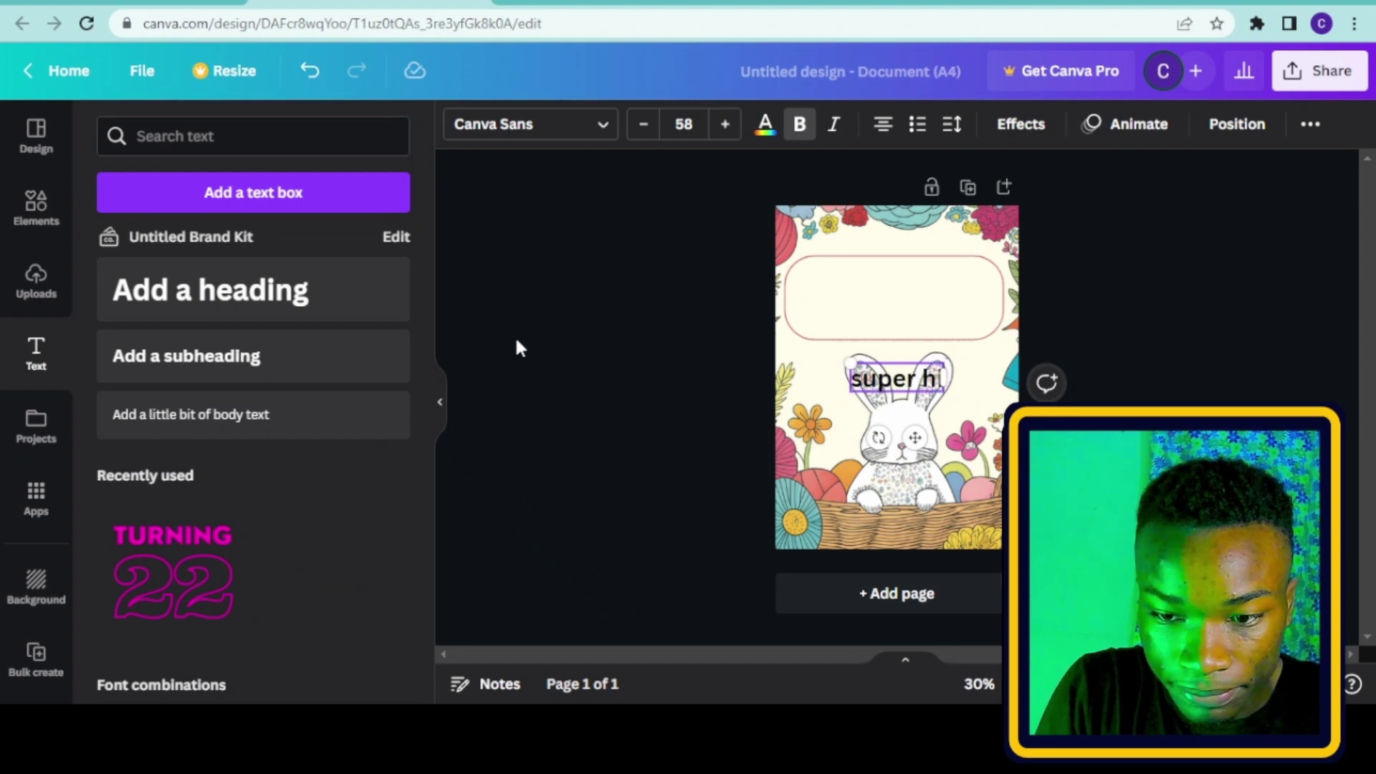
pyautogui.write('ghway')
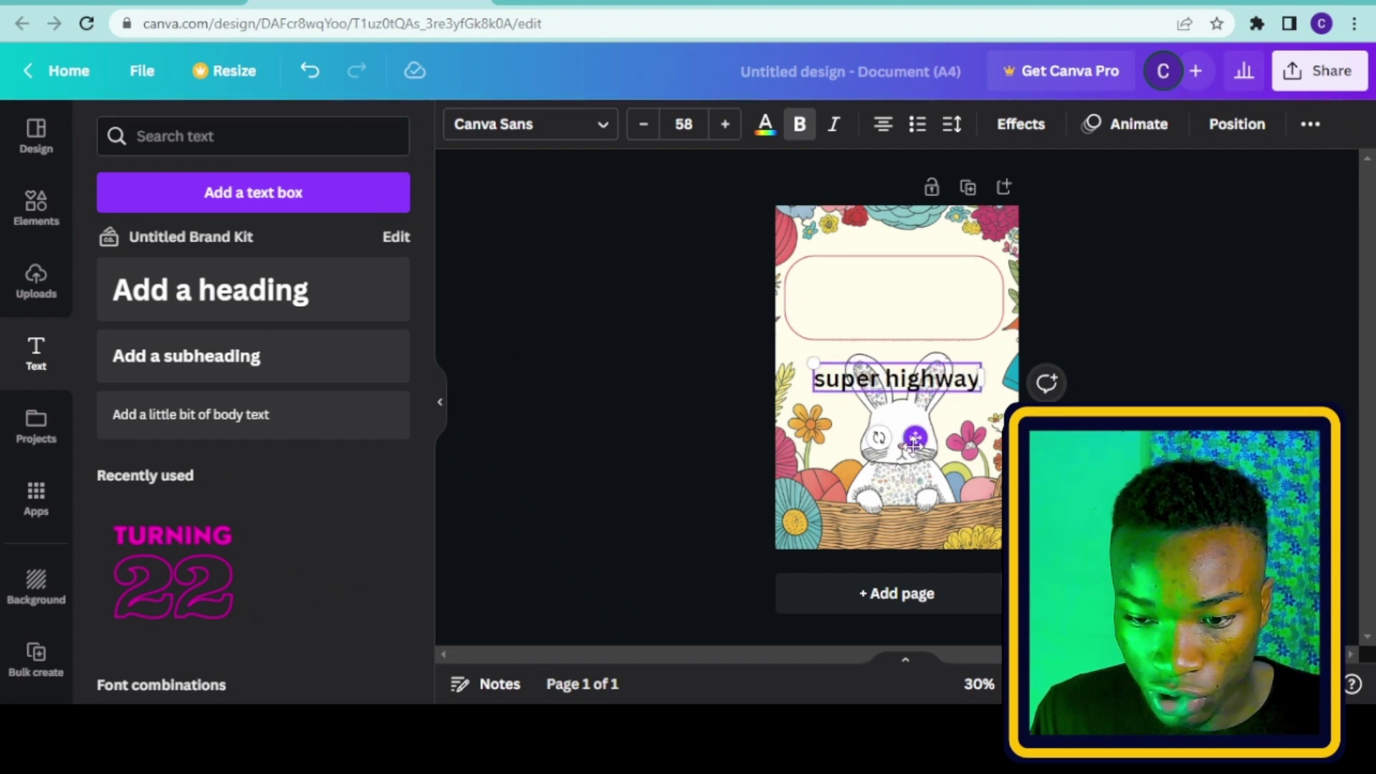
pyautogui.moveTo(913, 424); pyautogui.dragTo(913, 352)
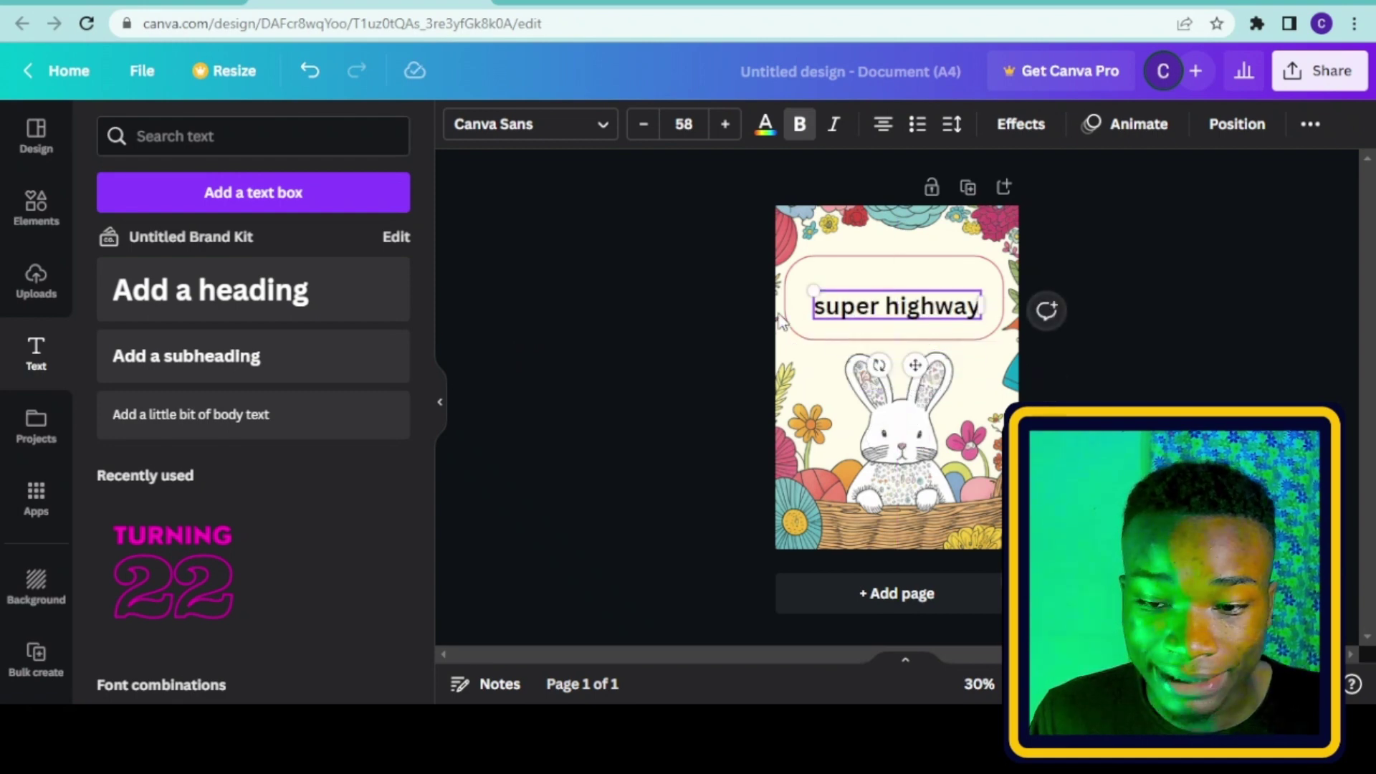
# - Set the "super highway" title's font to Gagalin and enlarge it to about size 79.4 across the title rectangle
pyautogui.click(509, 125)
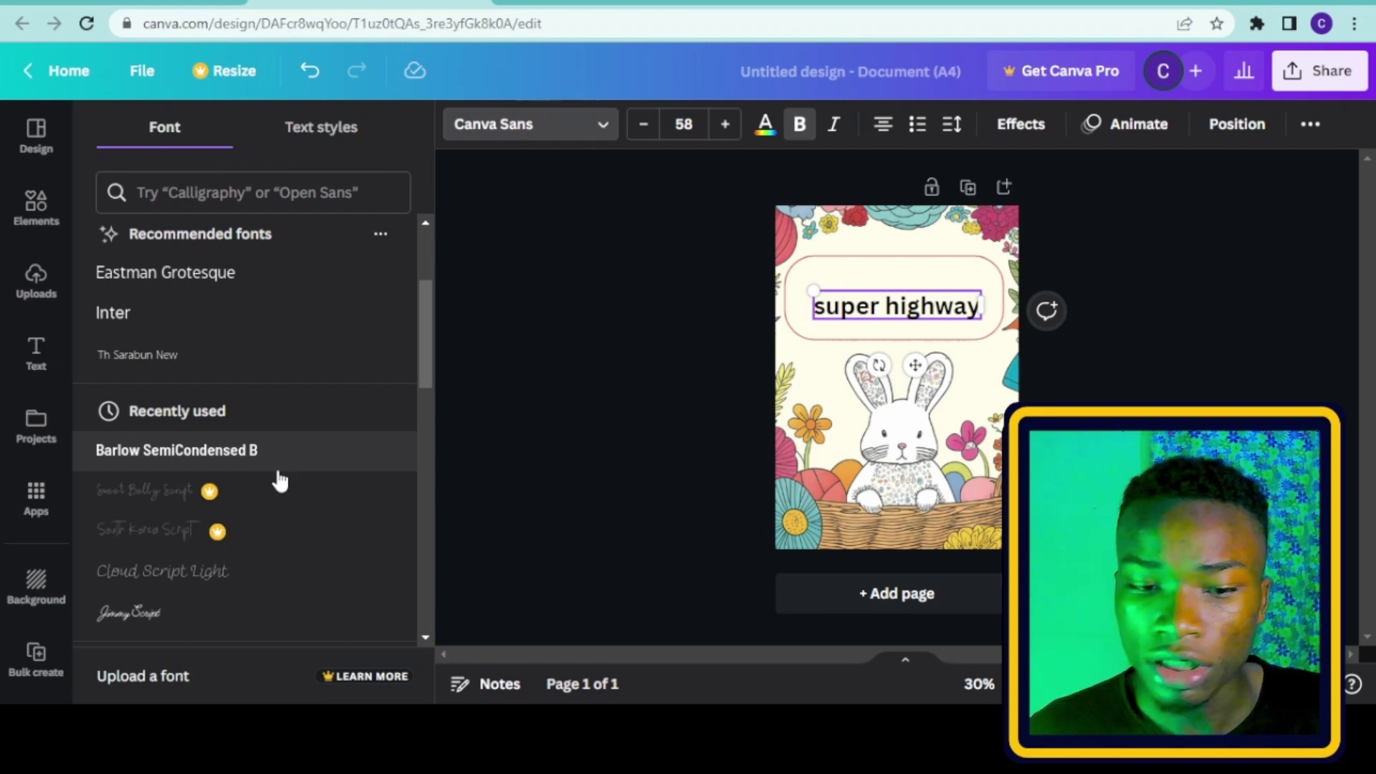
pyautogui.scroll(-4, 280, 480)
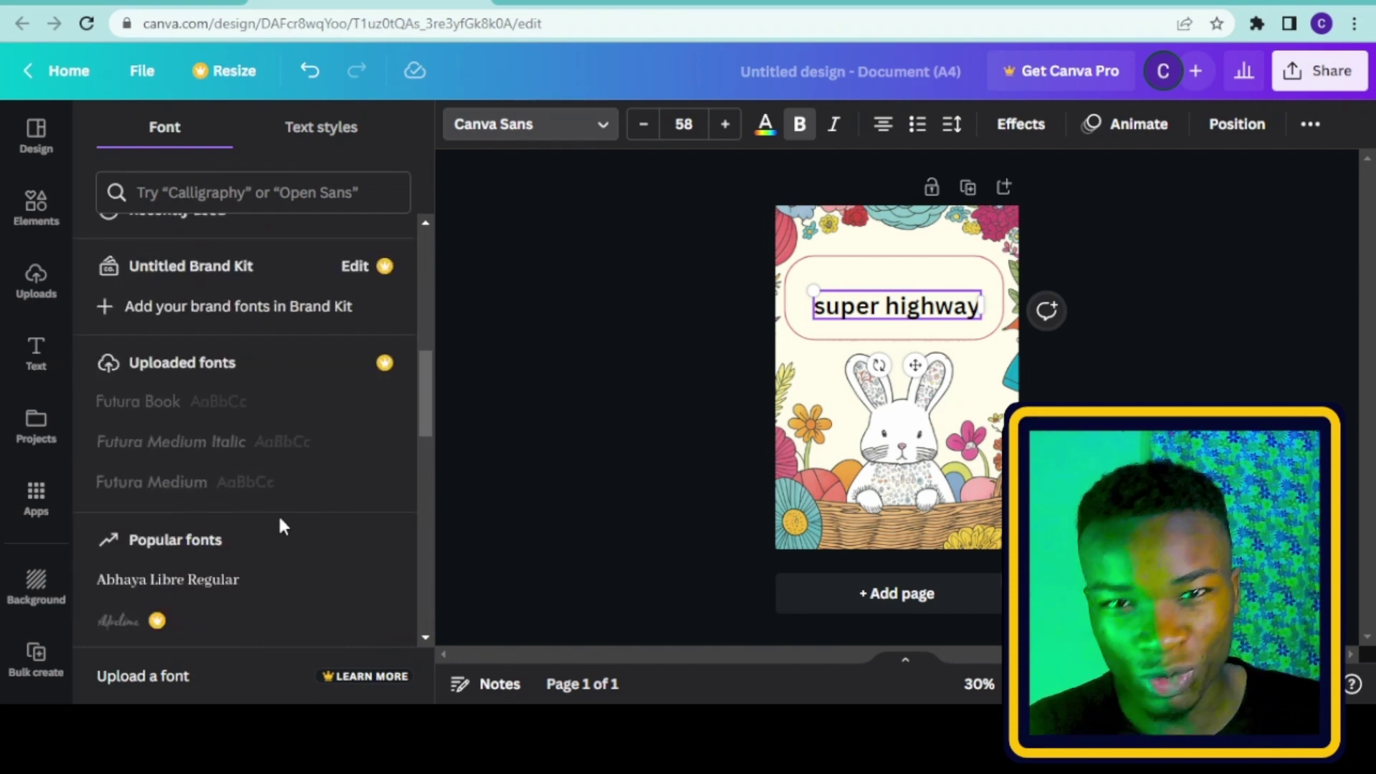
pyautogui.scroll(-5, 273, 508)
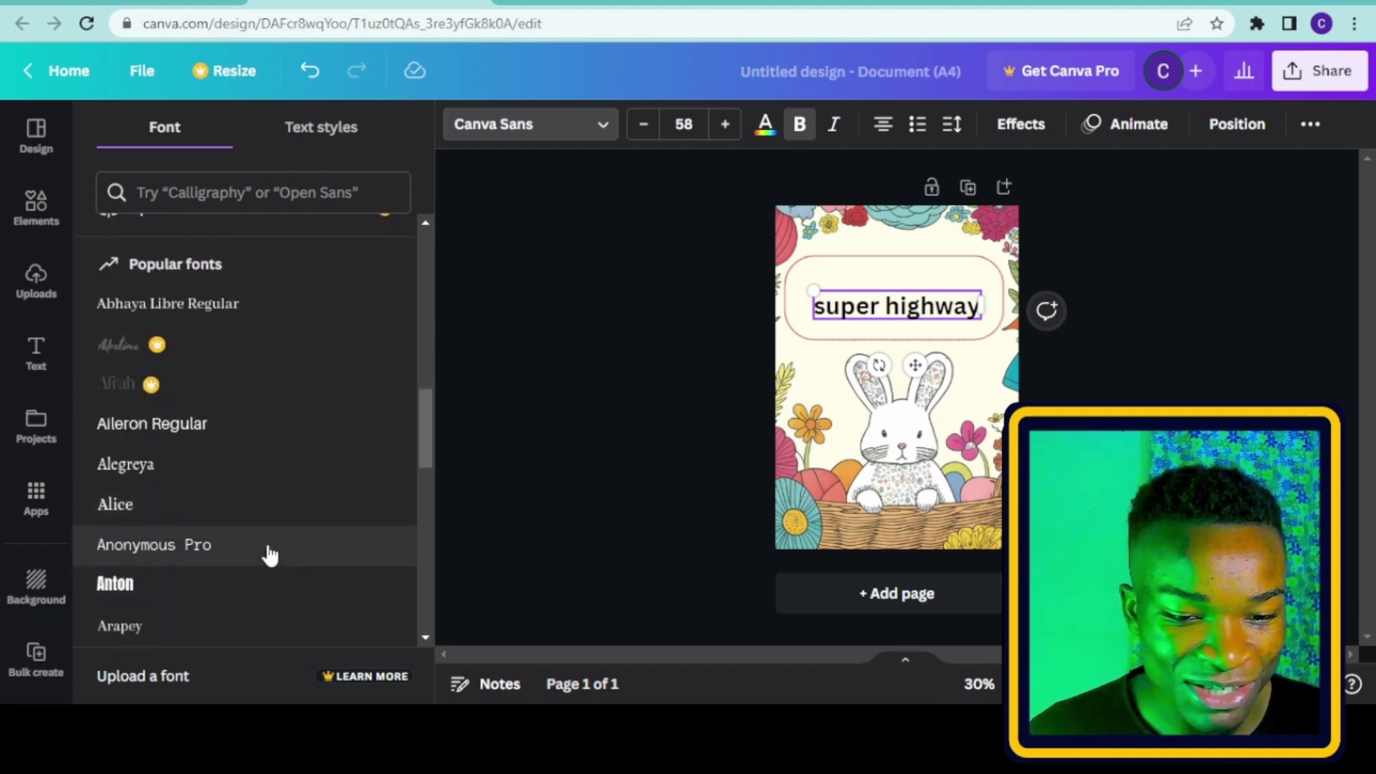
pyautogui.scroll(-8, 229, 534)
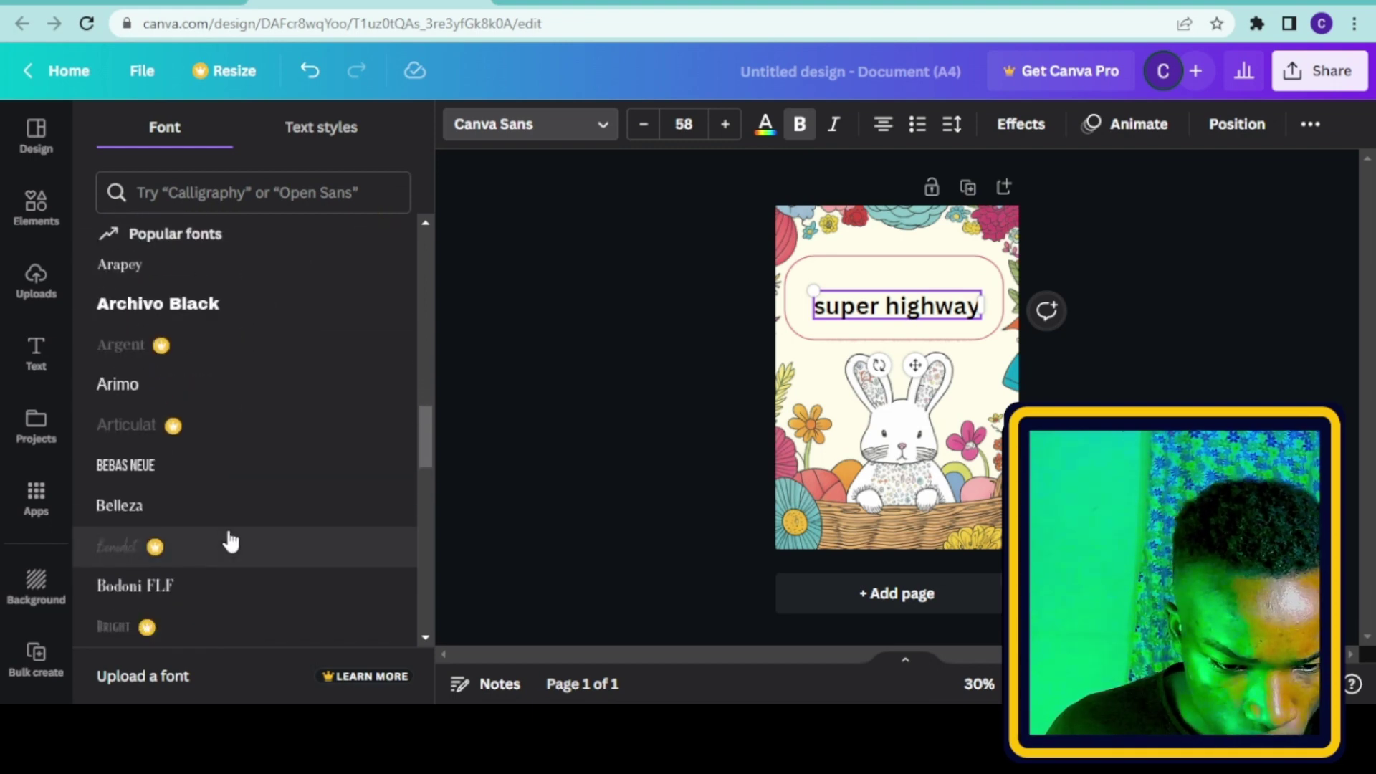
pyautogui.scroll(-5, 231, 549)
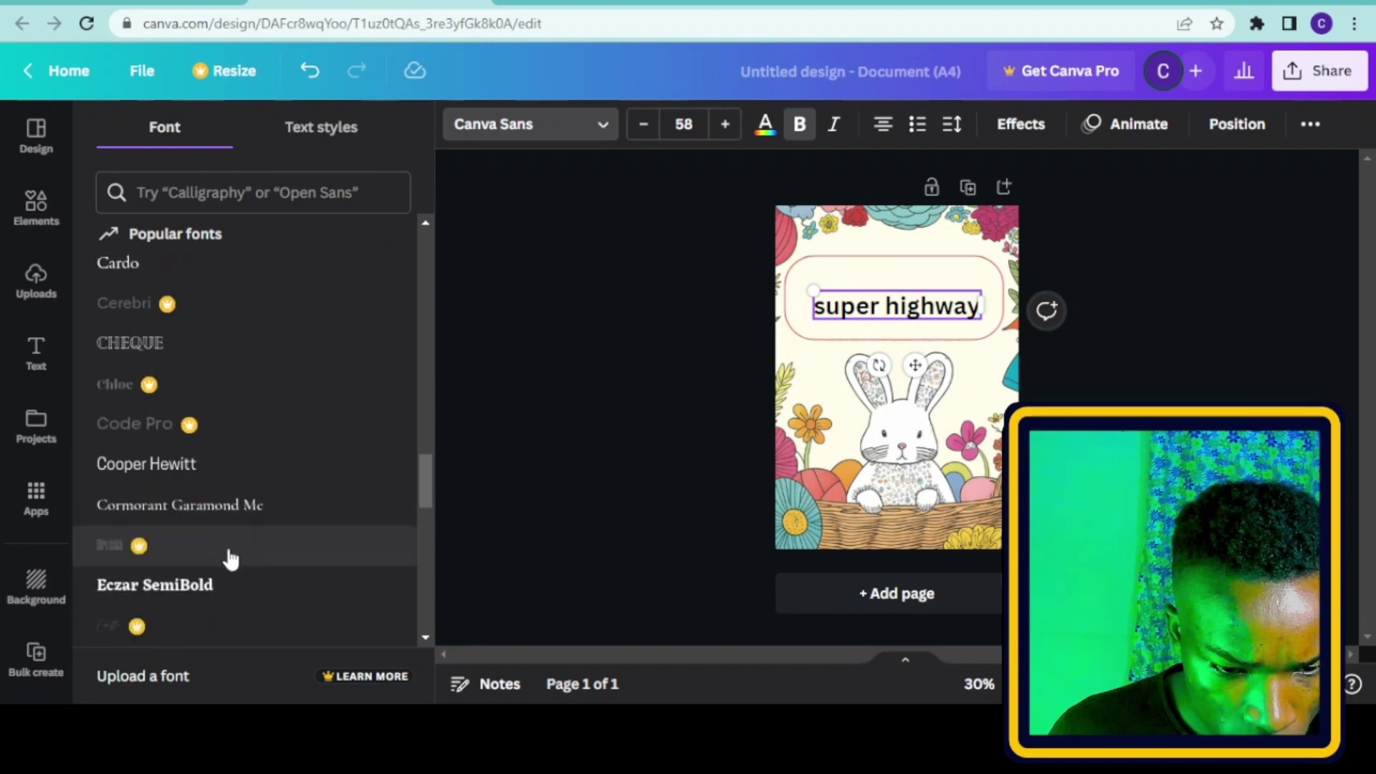
pyautogui.scroll(-4, 230, 559)
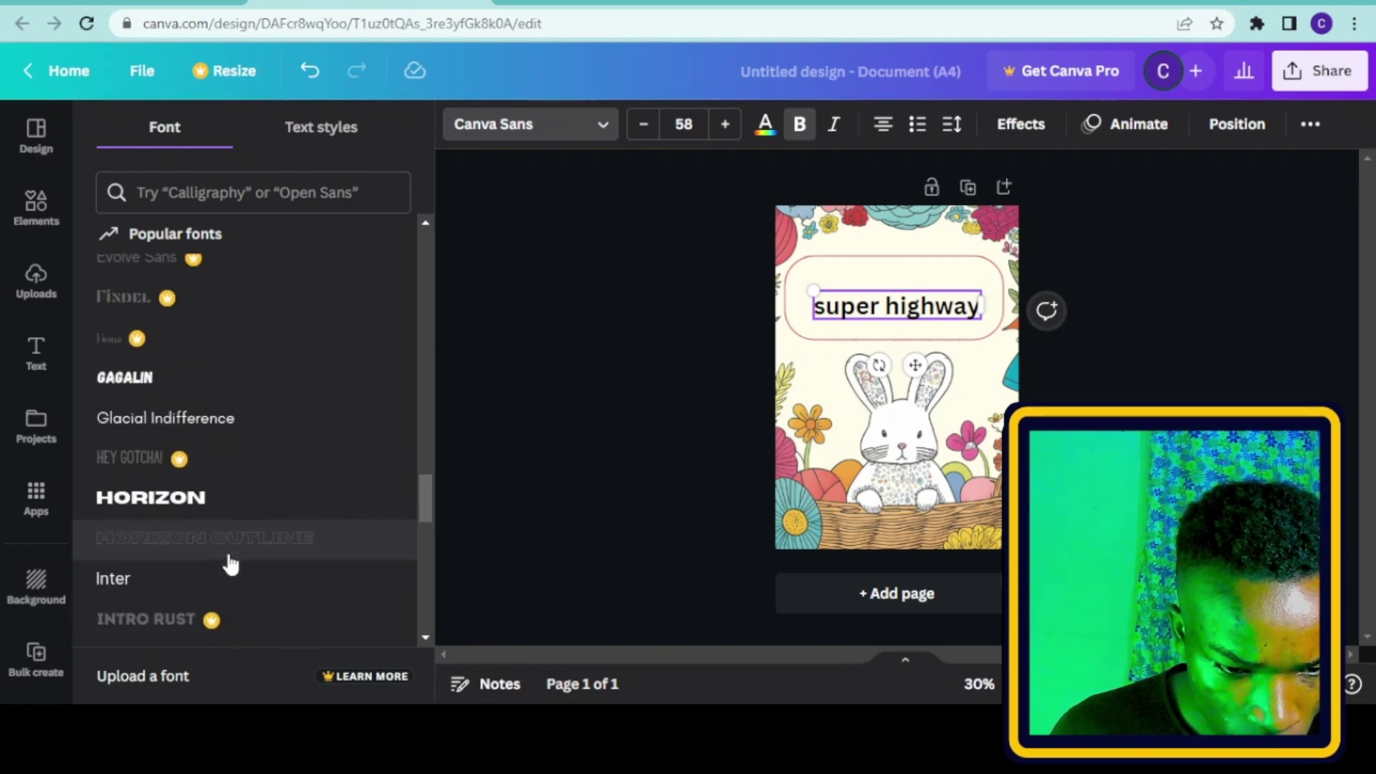
pyautogui.click(238, 390)
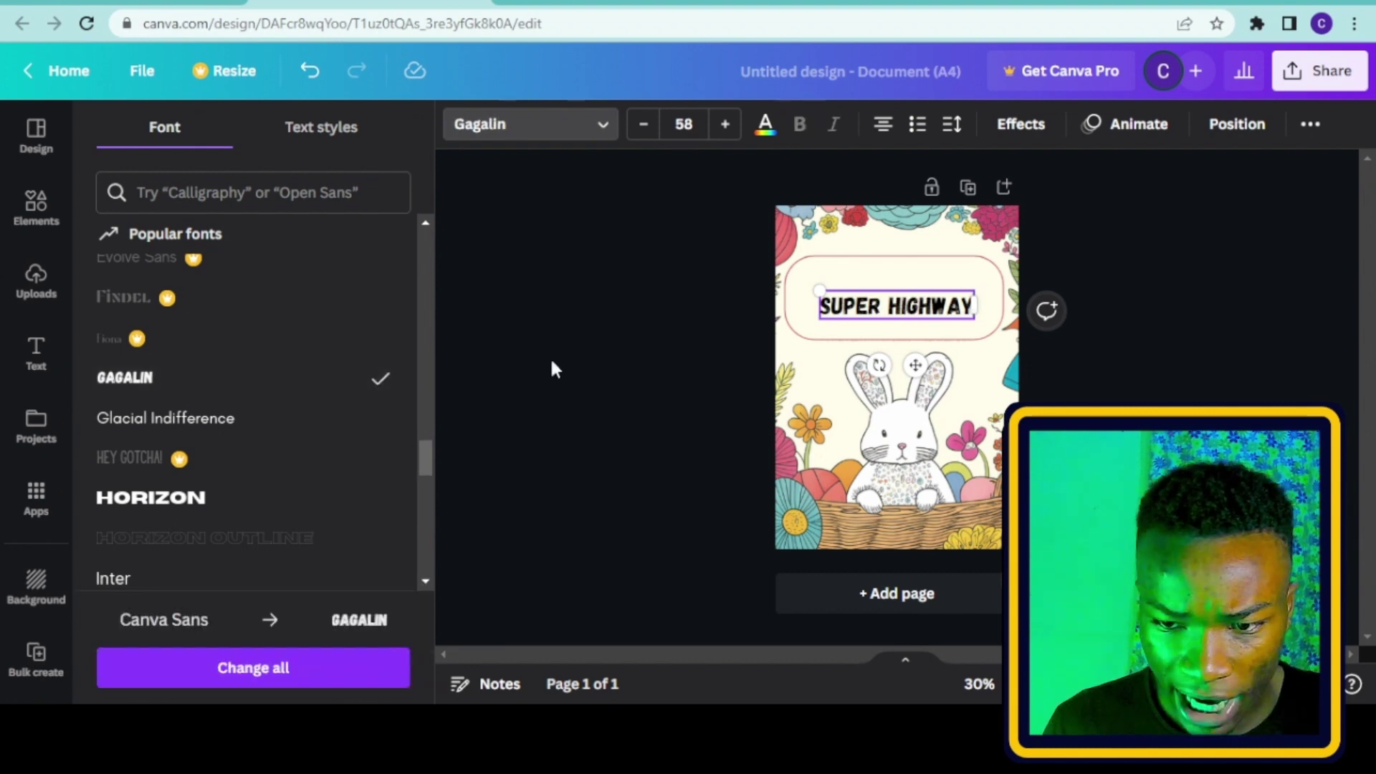
pyautogui.moveTo(819, 291); pyautogui.dragTo(793, 286)
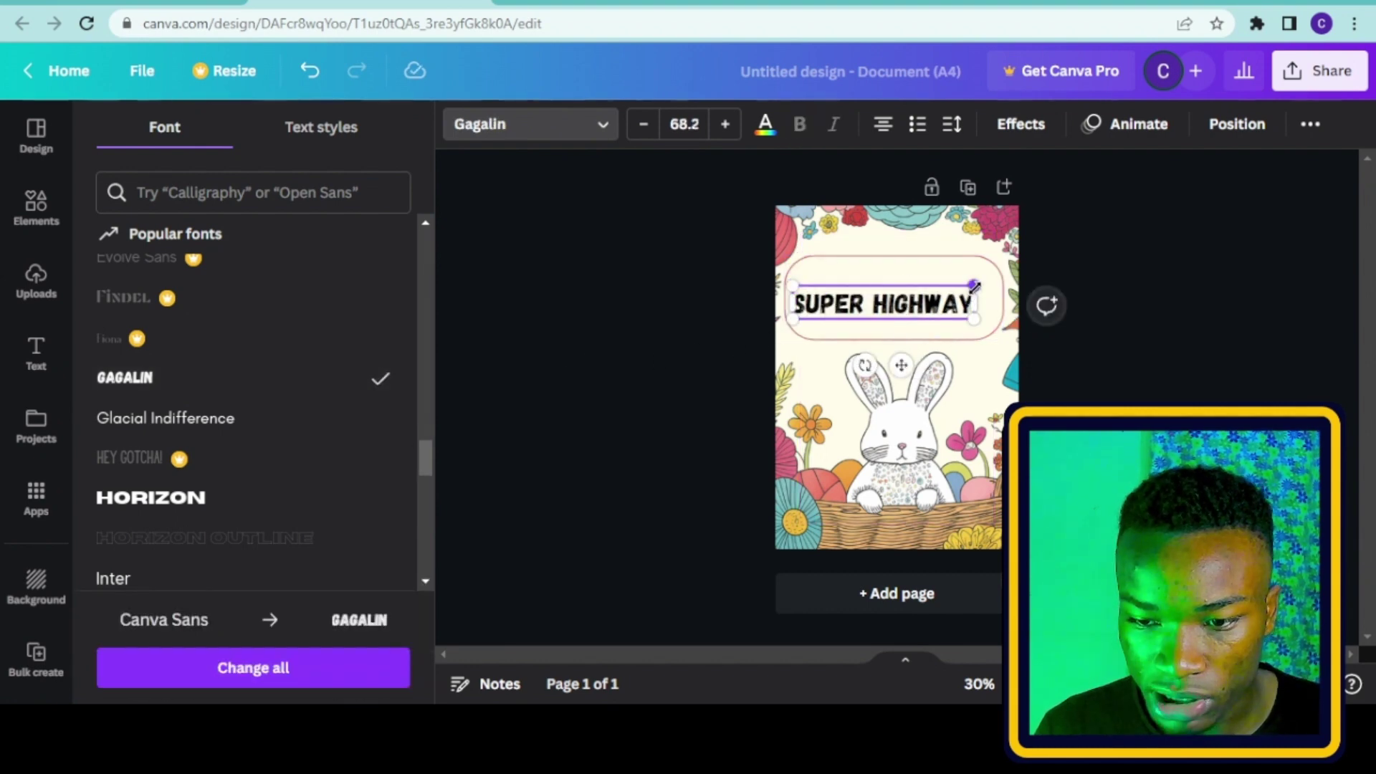
pyautogui.moveTo(973, 287); pyautogui.dragTo(998, 266)
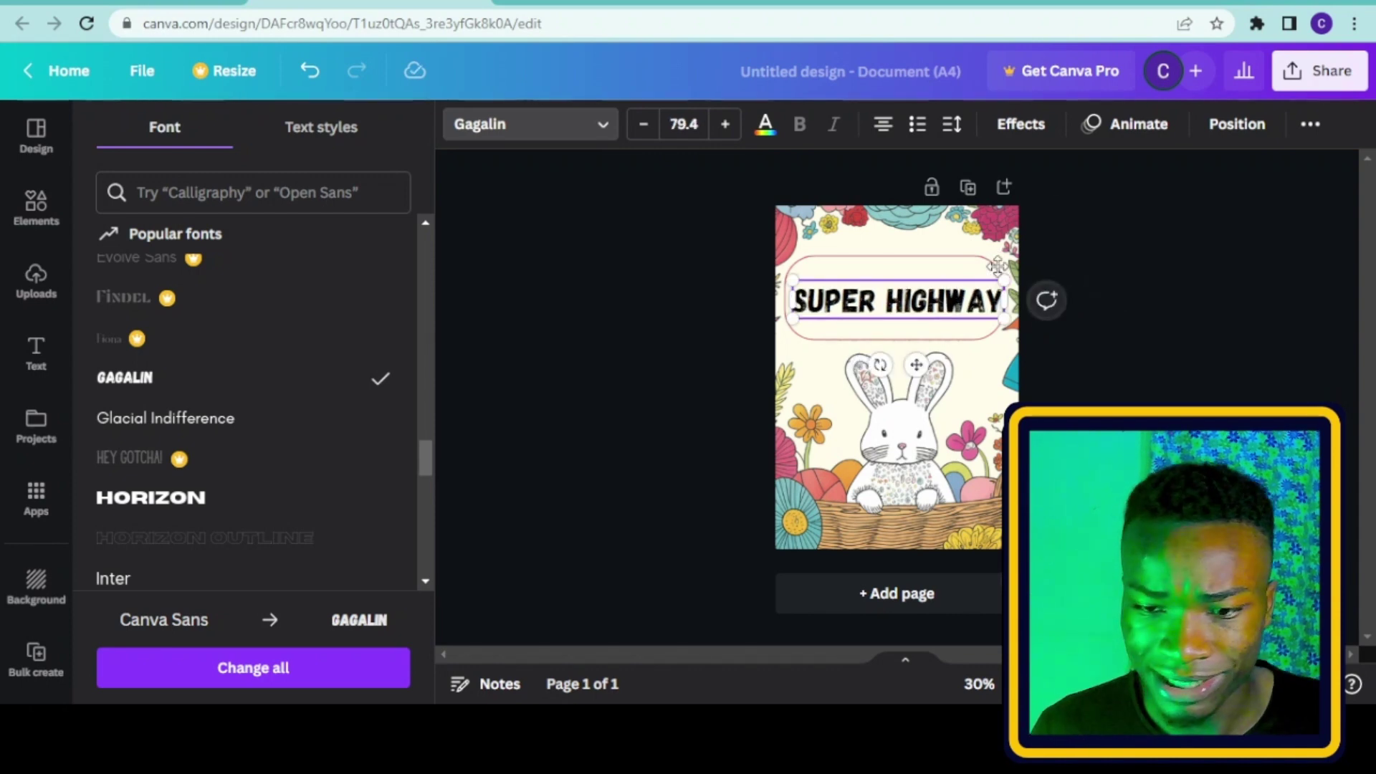
# - Apply the Shadow text effect to the cover title
pyautogui.click(1027, 131)
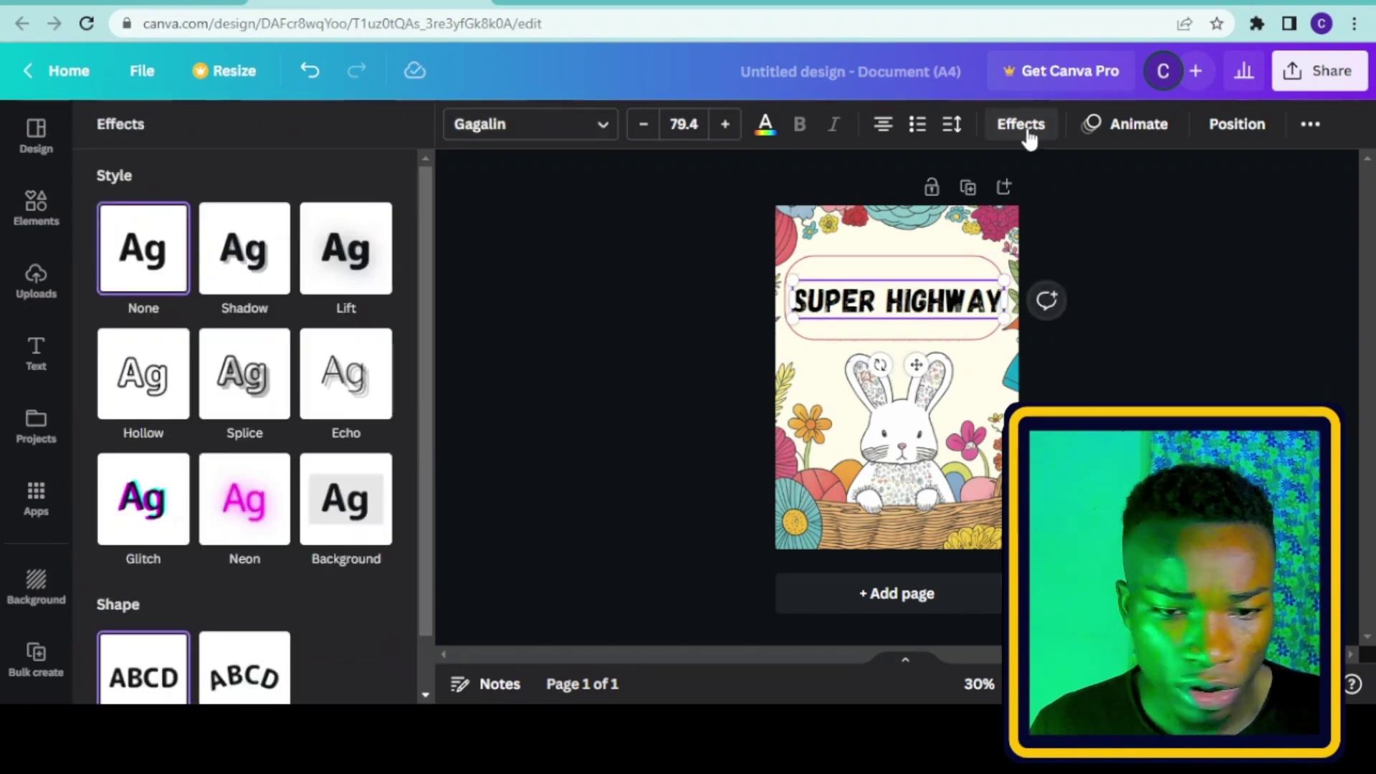
pyautogui.click(383, 255)
pyautogui.click(260, 267)
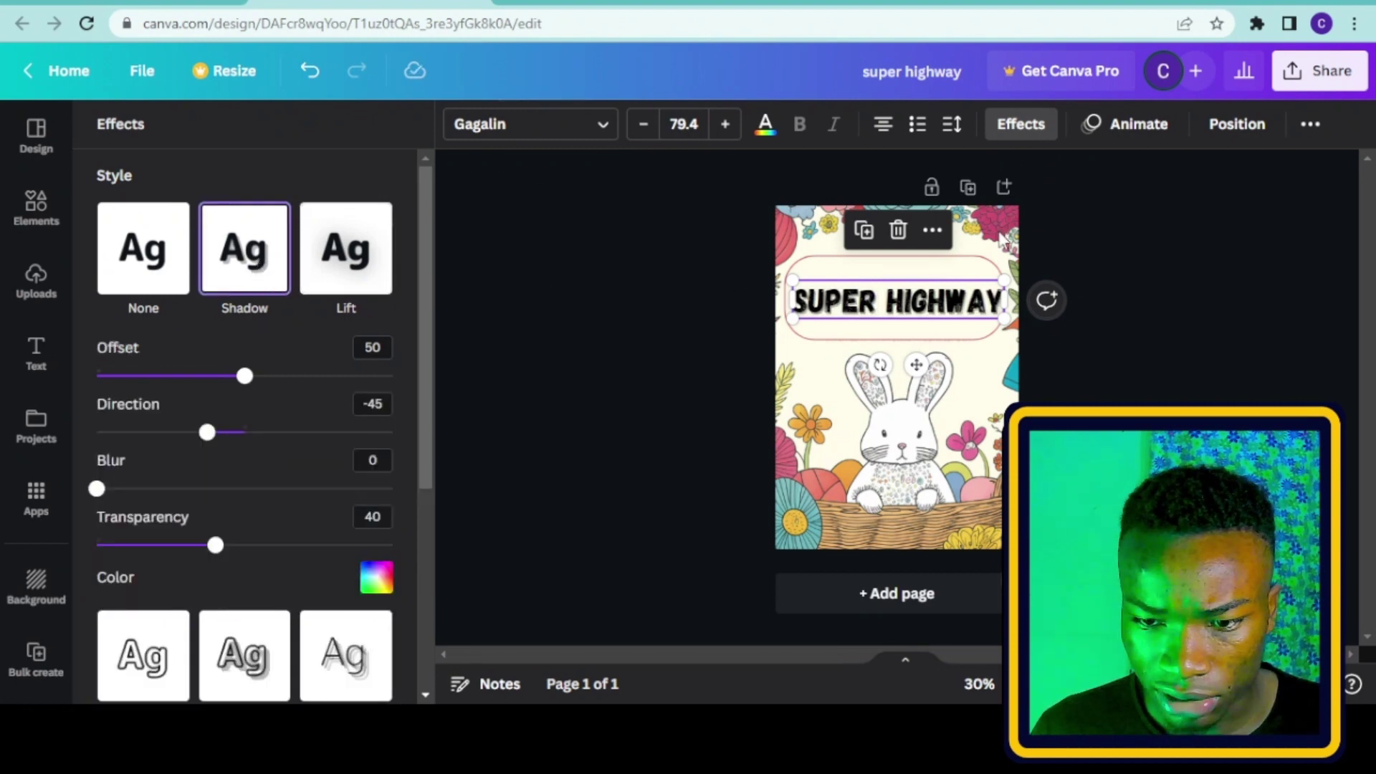
# - Try the pinkish-red document color on the cover title, and settle on the teal photo color
pyautogui.click(775, 135)
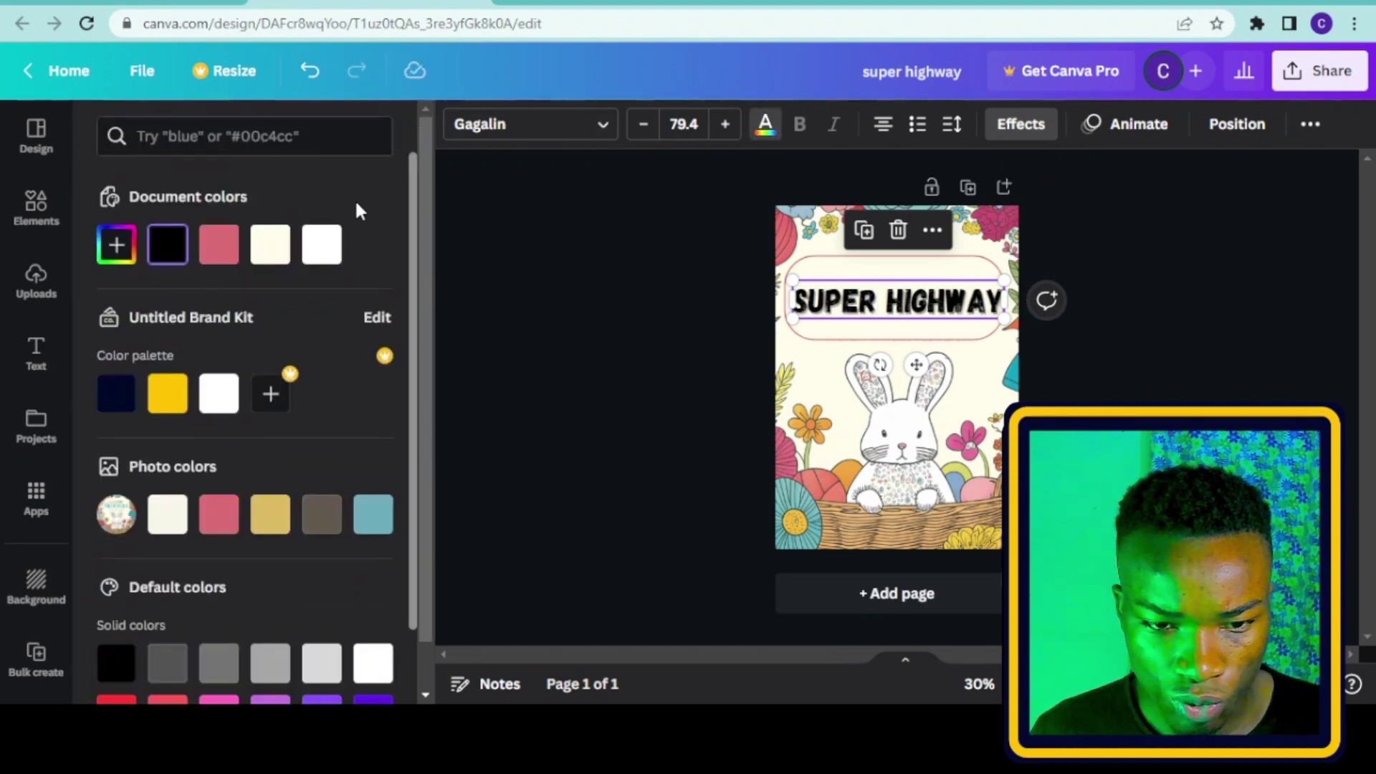
pyautogui.click(235, 254)
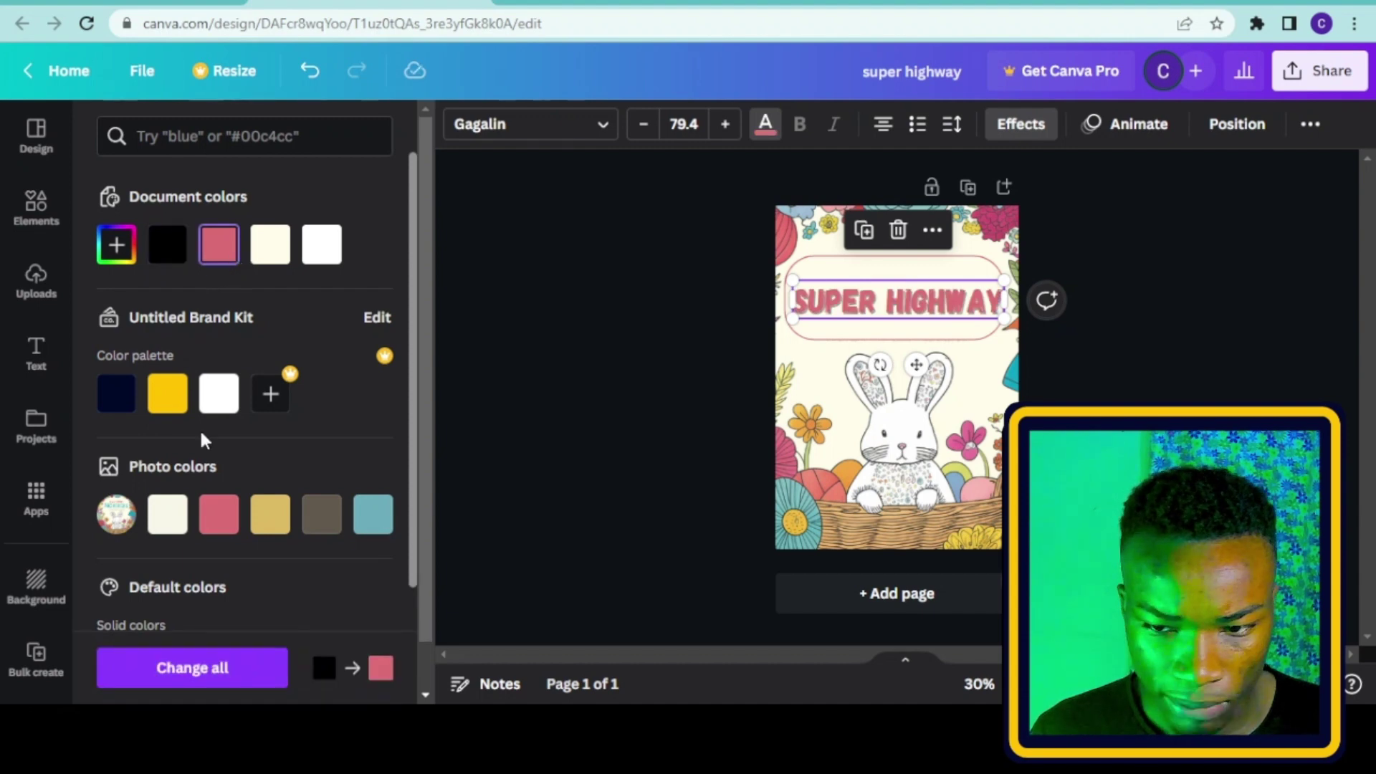
pyautogui.click(374, 516)
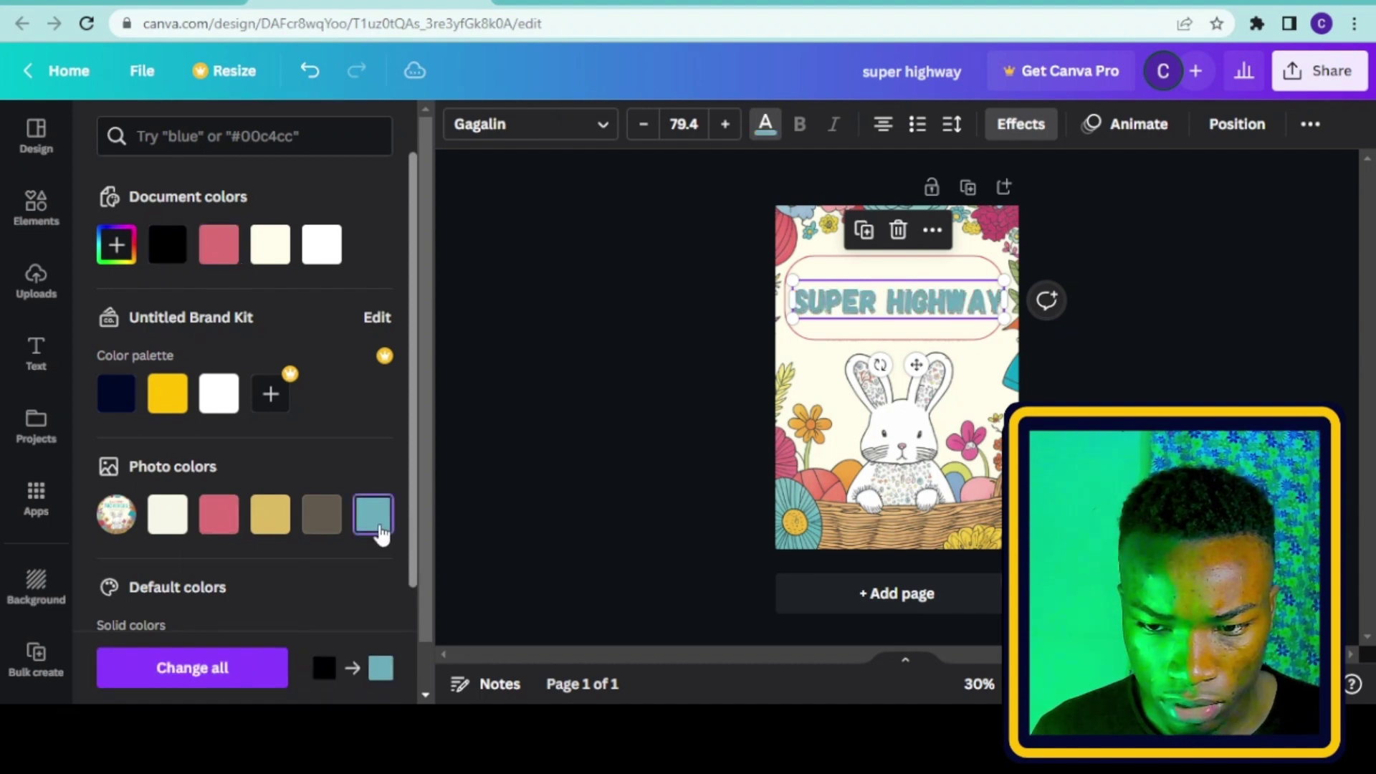
pyautogui.press('Escape')
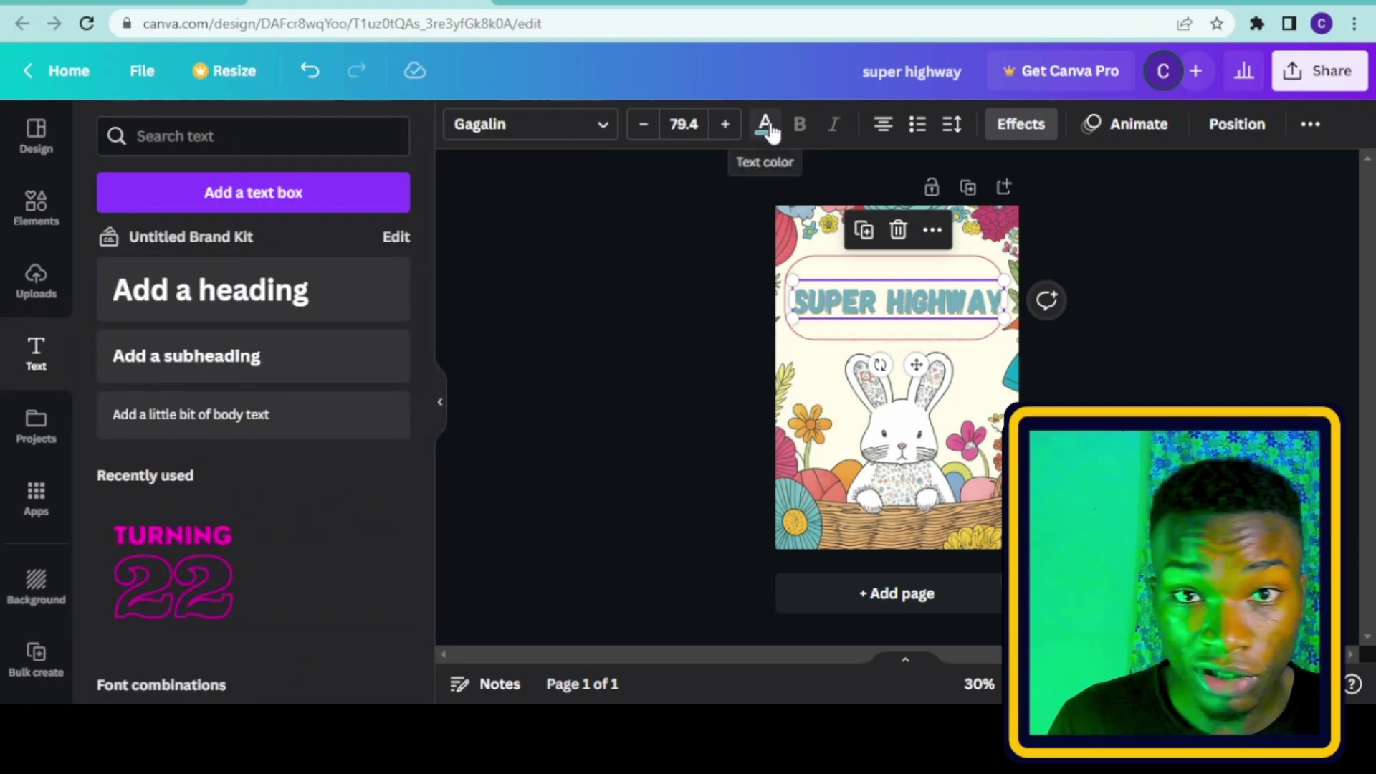
# - Add a second page and stretch a portrait zigzag frame from the "border line" graphics around its margins
pyautogui.click(941, 617)
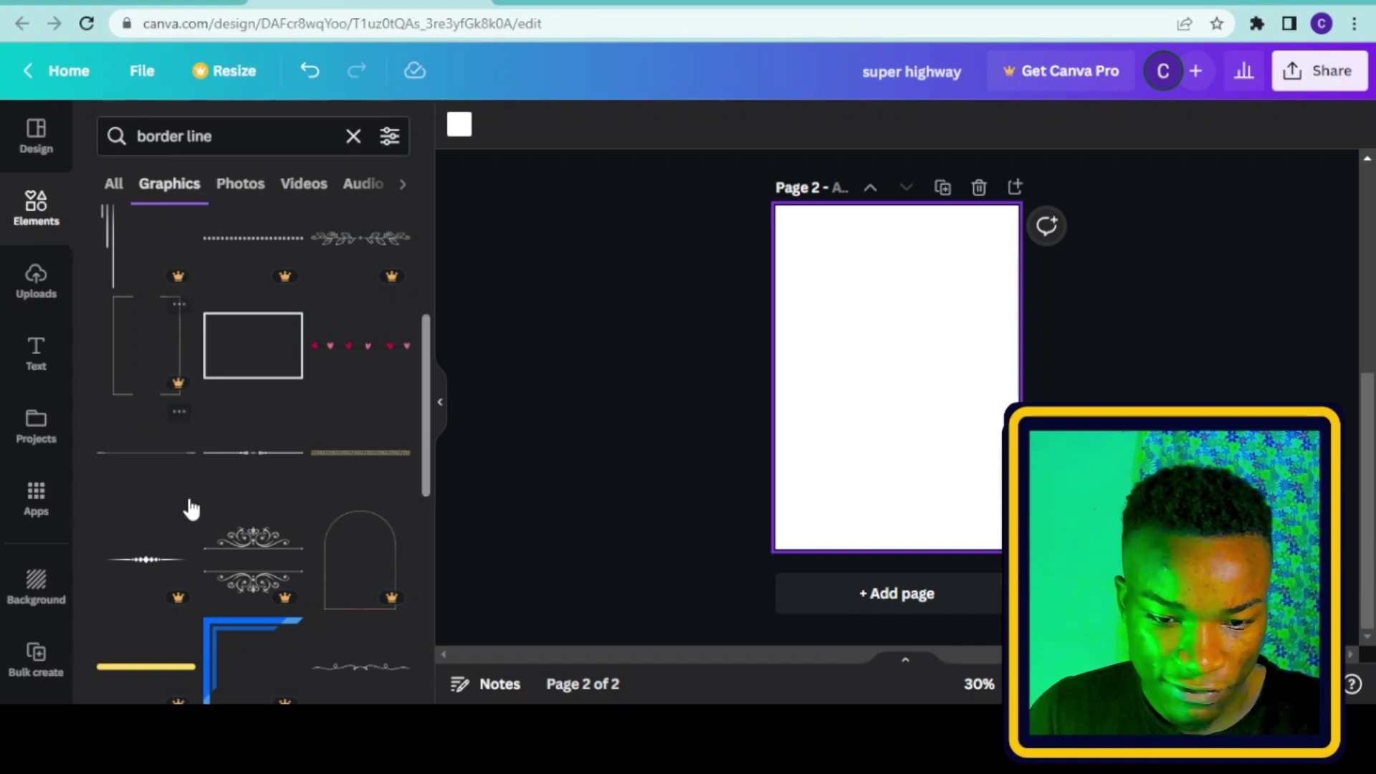
pyautogui.scroll(-5, 230, 531)
pyautogui.scroll(4, 265, 548)
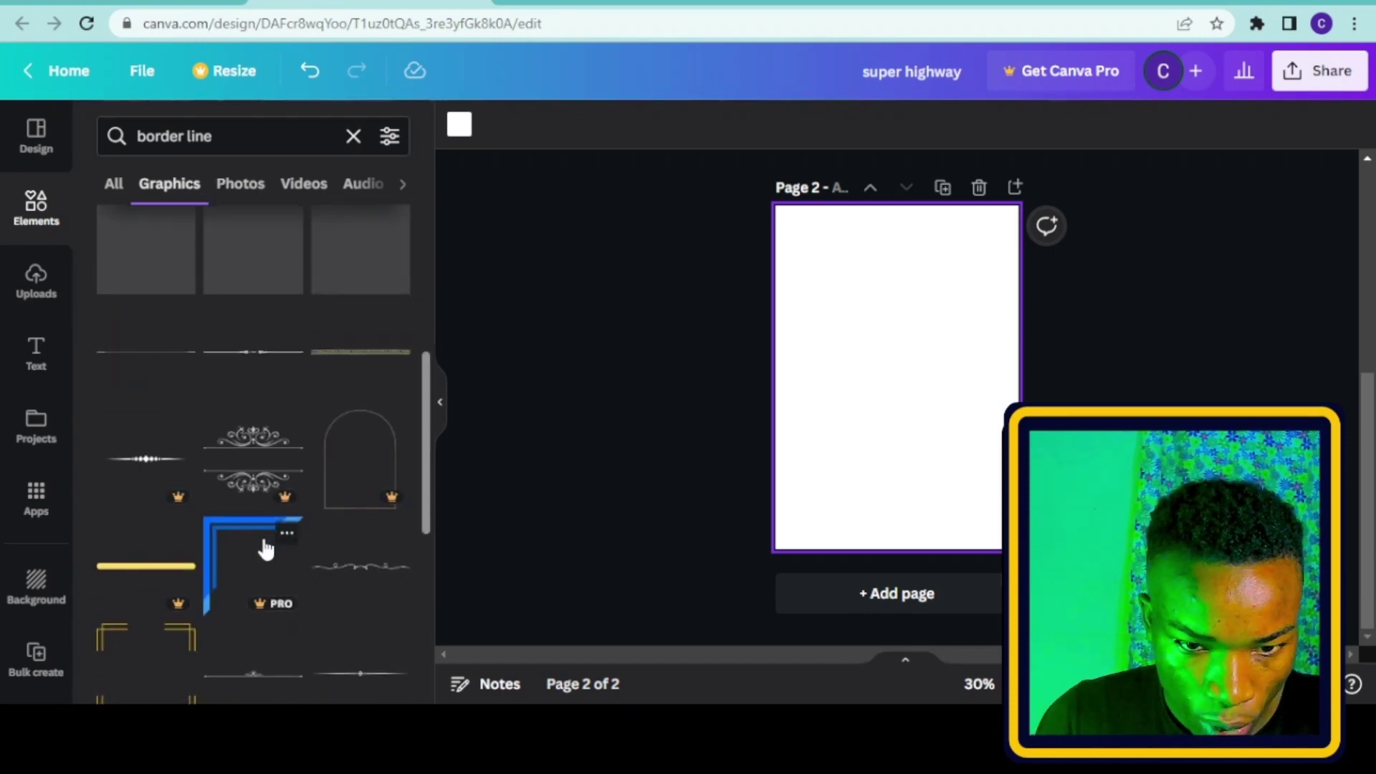
pyautogui.scroll(-6, 265, 549)
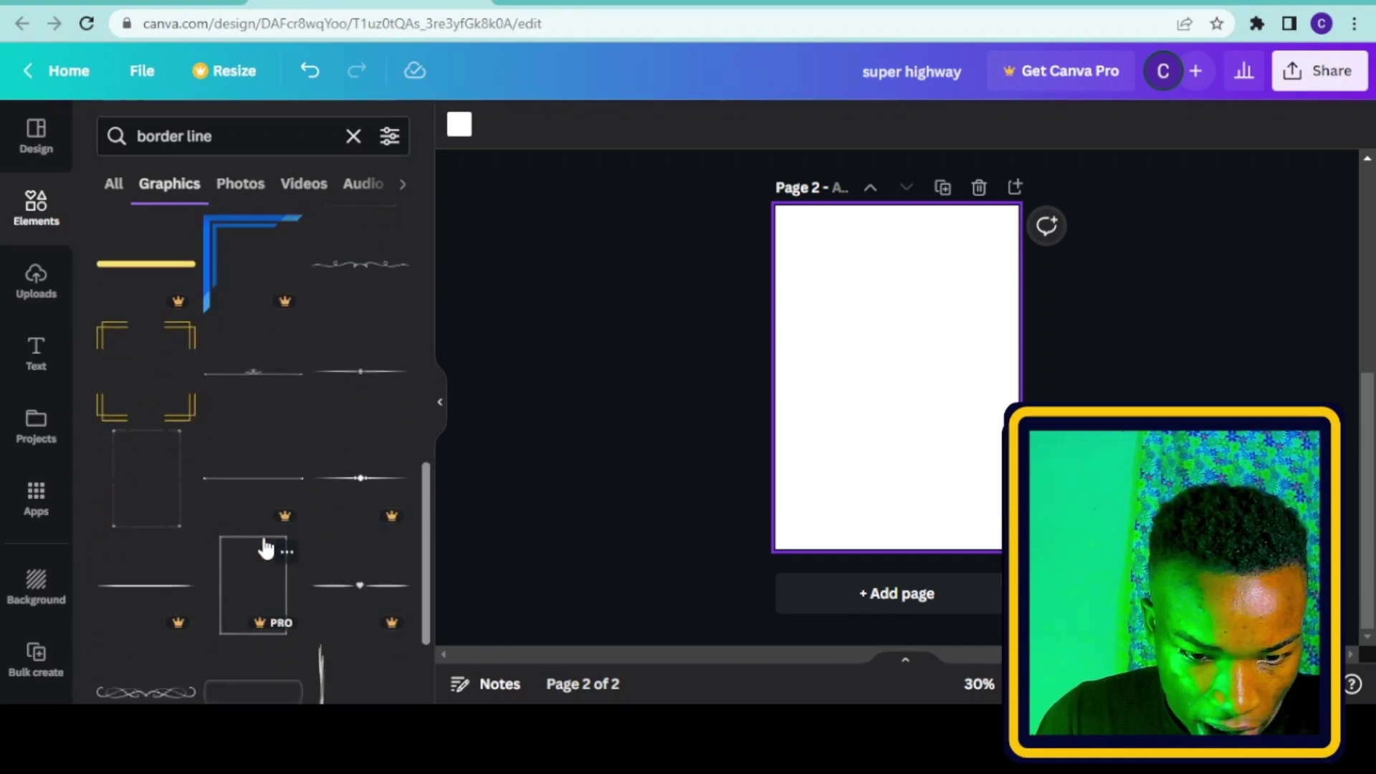
pyautogui.click(270, 584)
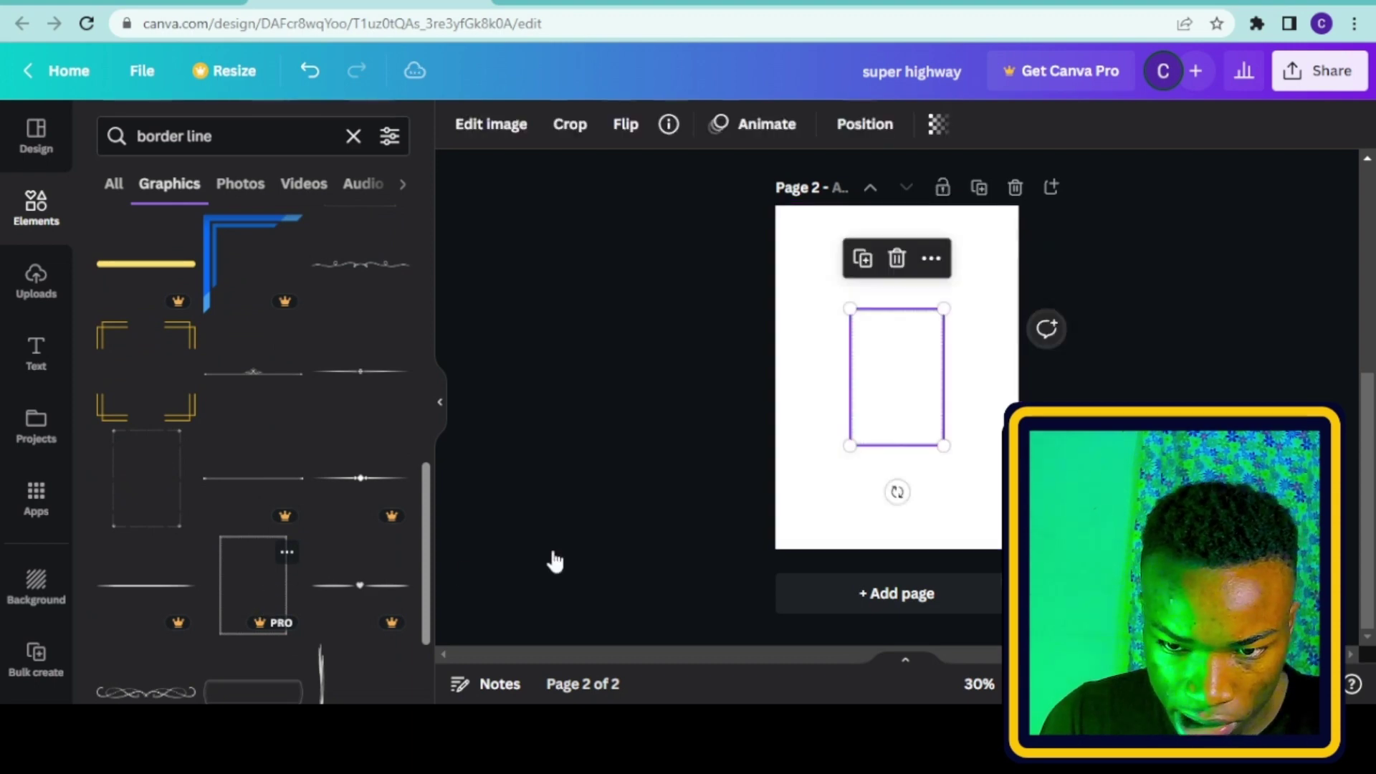
pyautogui.moveTo(906, 360); pyautogui.dragTo(853, 306)
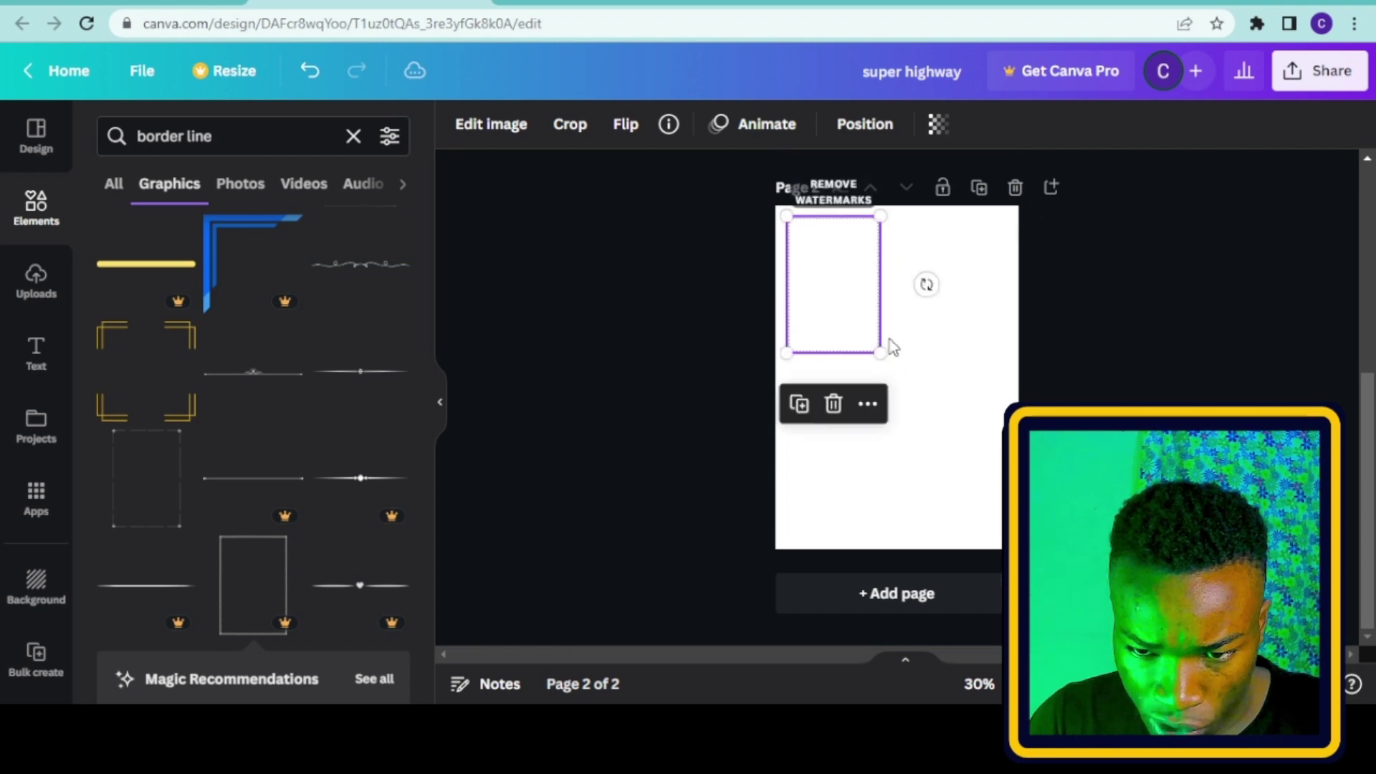
pyautogui.moveTo(882, 354); pyautogui.dragTo(1007, 536)
pyautogui.press('Escape')
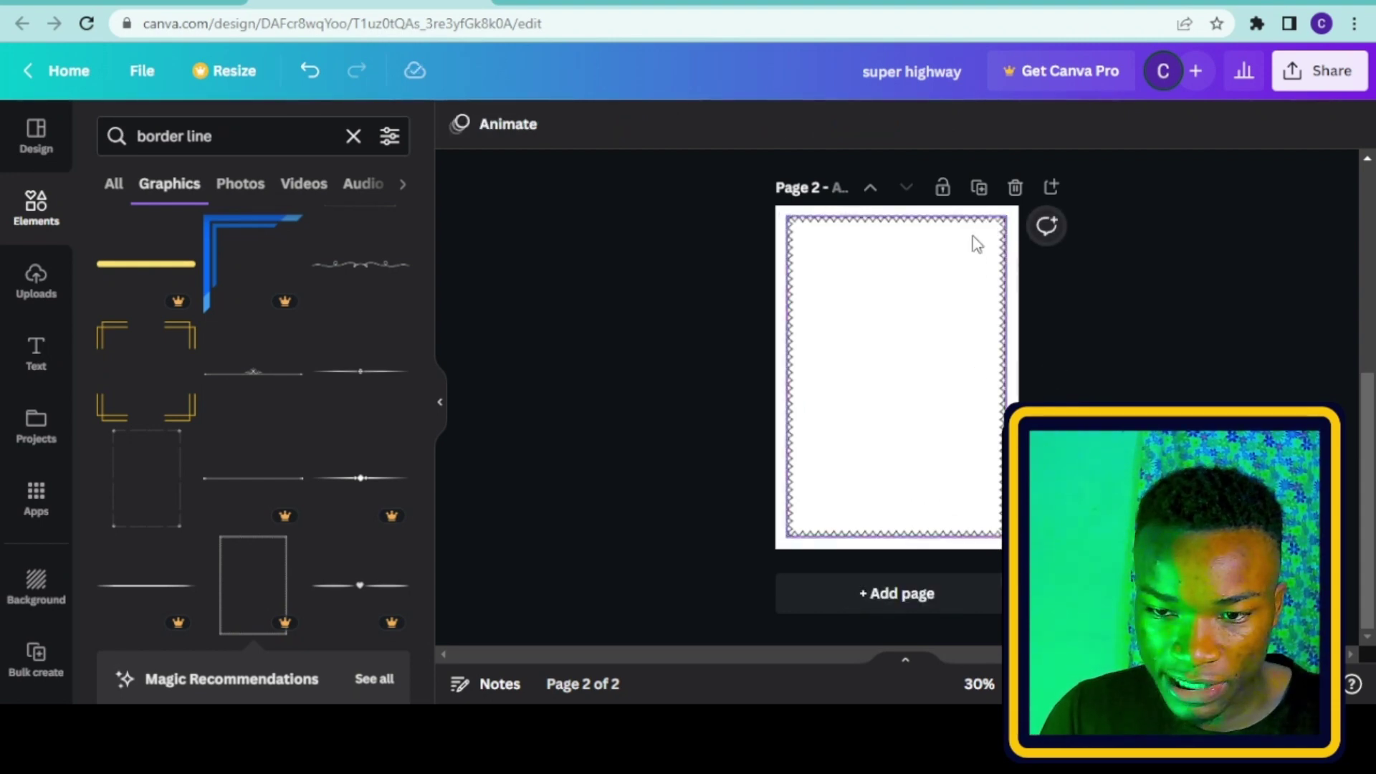
# - Duplicate the bordered page and add the uploaded bunny picnic line drawing to the copy
pyautogui.click(979, 187)
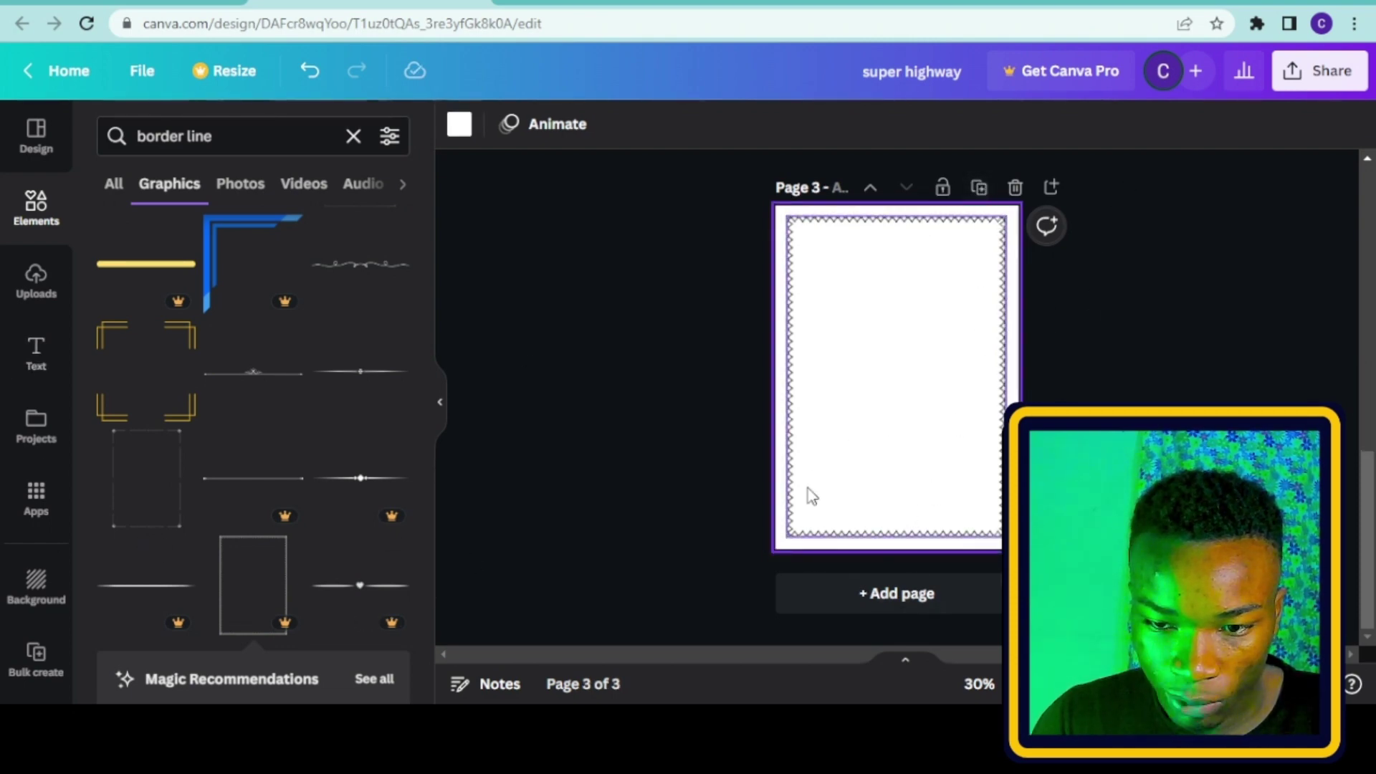
pyautogui.click(36, 280)
pyautogui.scroll(-5, 233, 548)
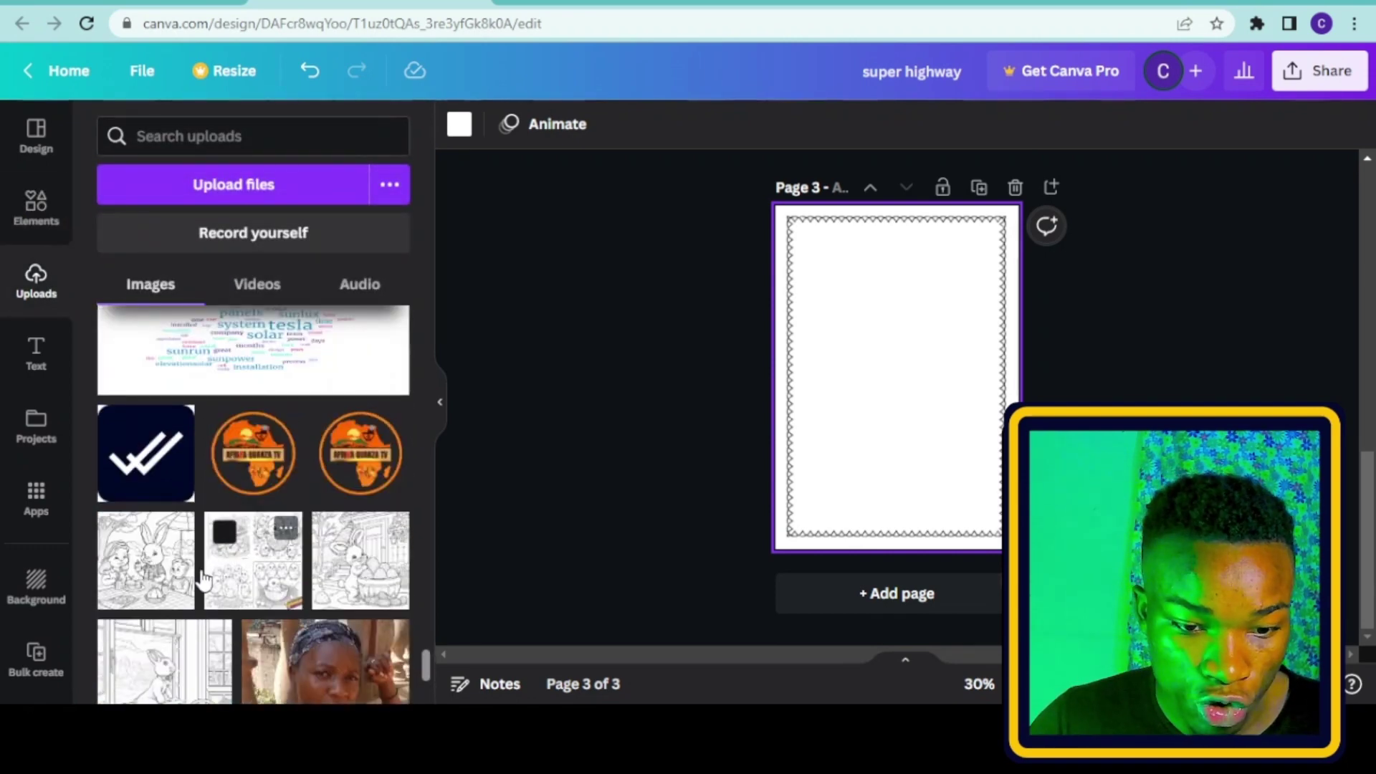
pyautogui.click(148, 577)
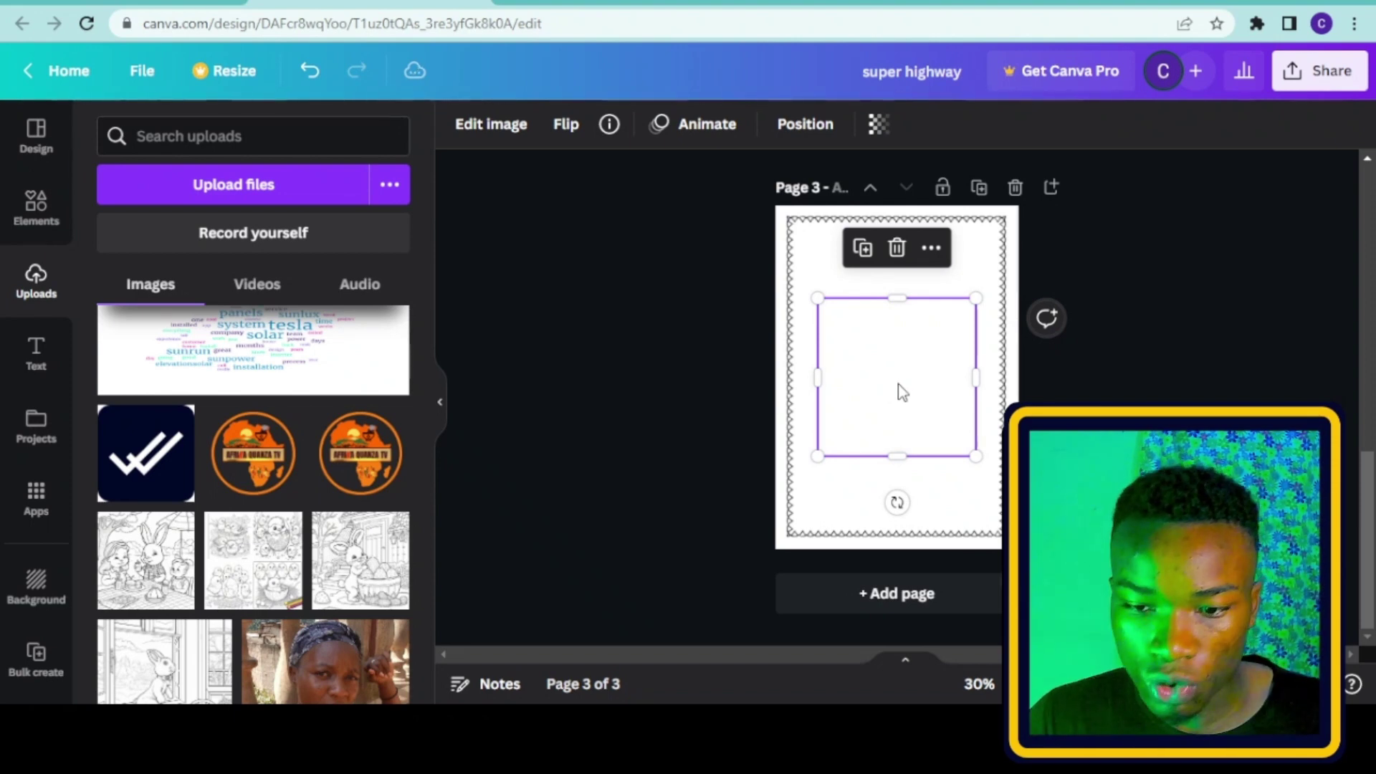
pyautogui.hotkey('ctrl', 'v')
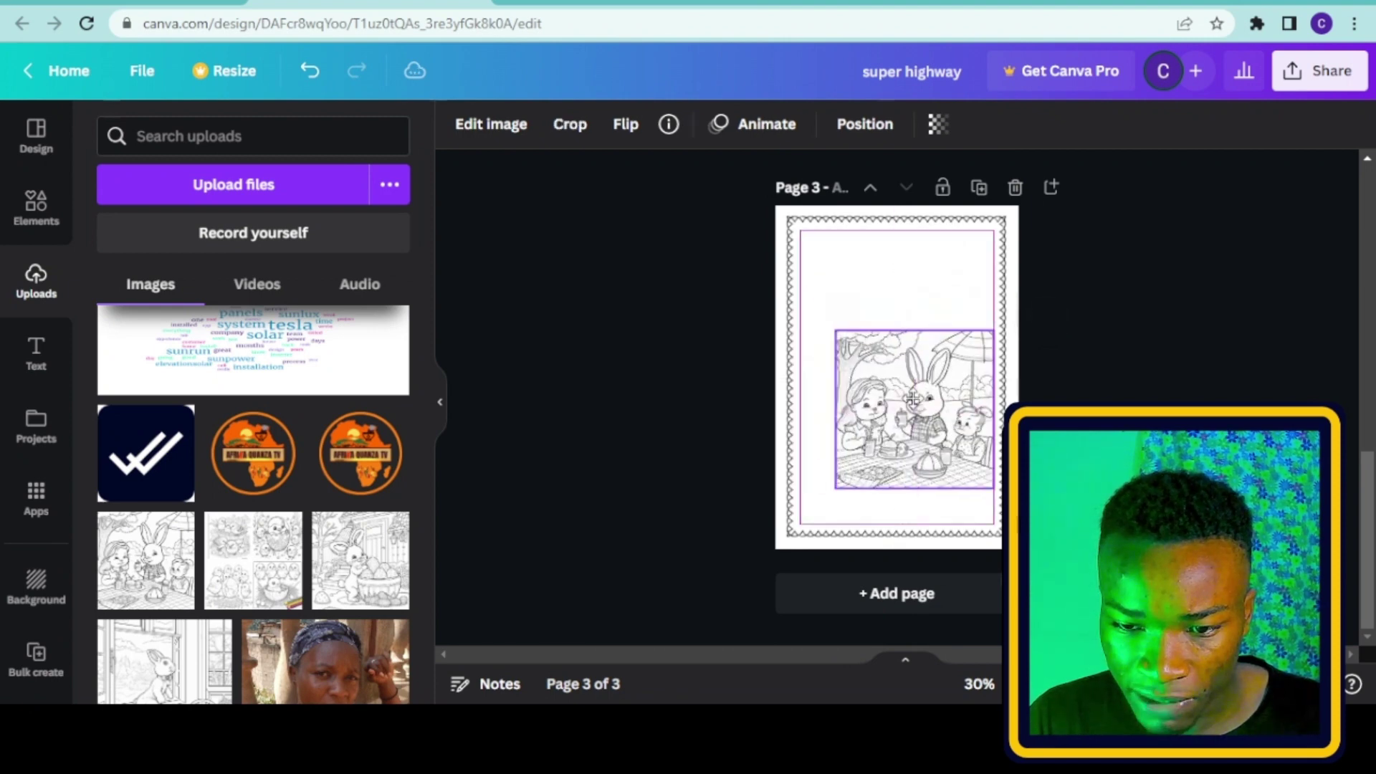
# - Align and stretch the bunny picnic drawing to fill the space inside the border, and duplicate the finished page
pyautogui.moveTo(912, 399); pyautogui.dragTo(883, 318)
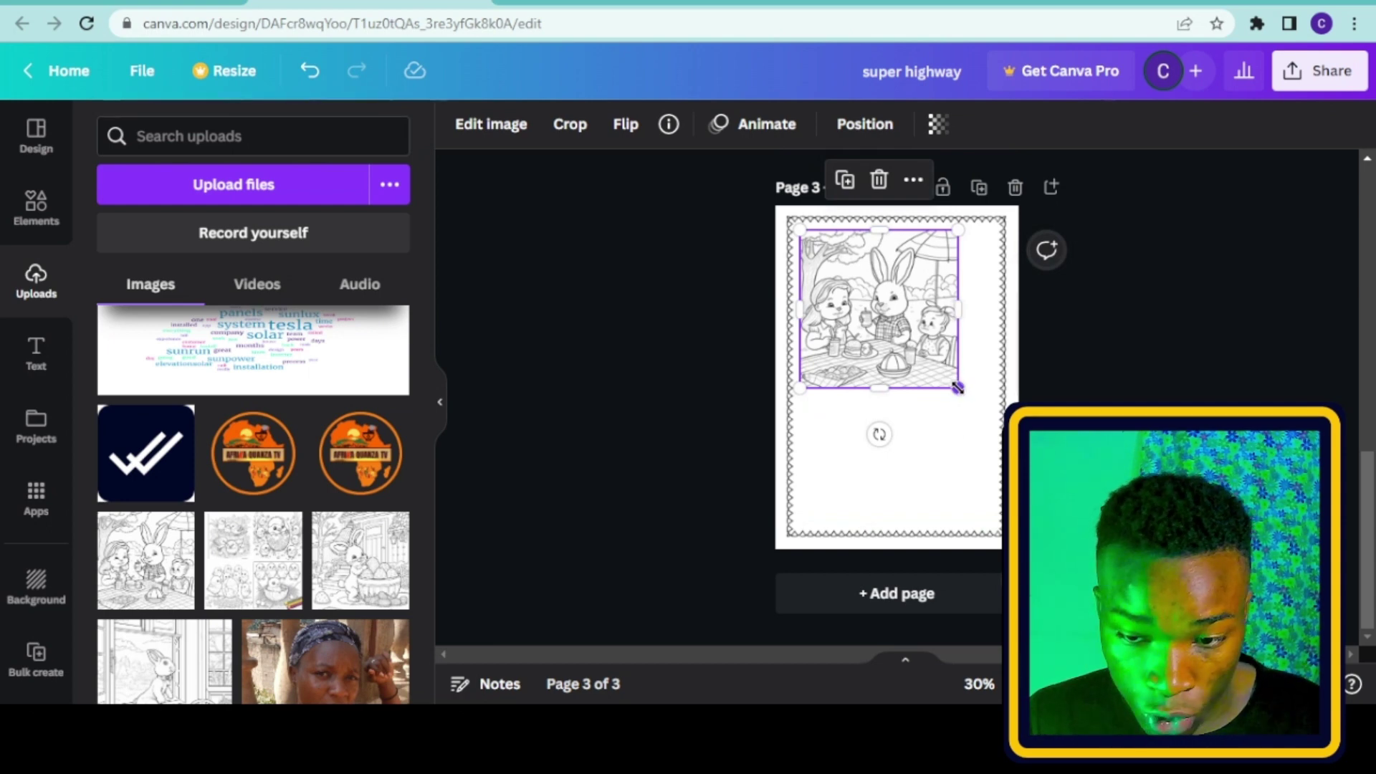
pyautogui.moveTo(959, 391); pyautogui.dragTo(982, 436)
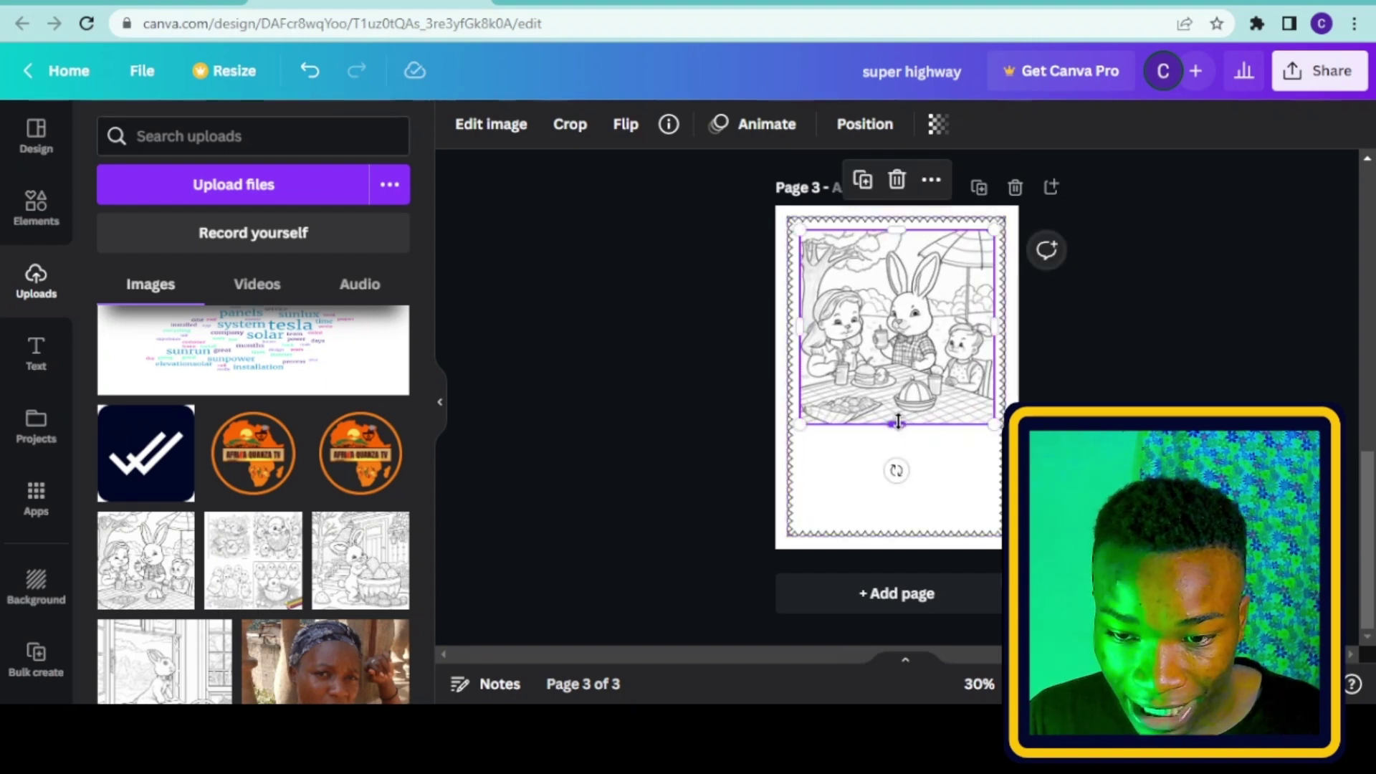
pyautogui.moveTo(898, 425); pyautogui.dragTo(897, 519)
pyautogui.press('Escape')
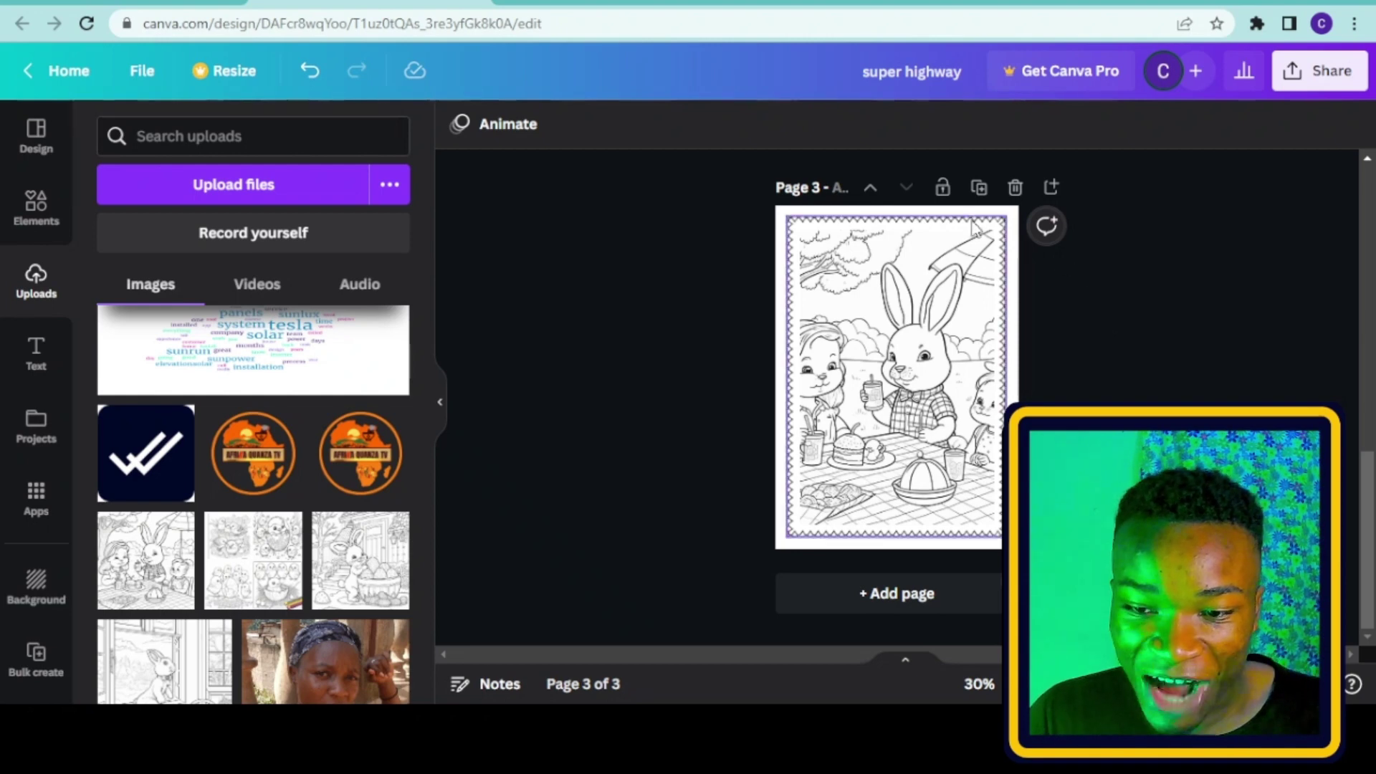
pyautogui.click(979, 189)
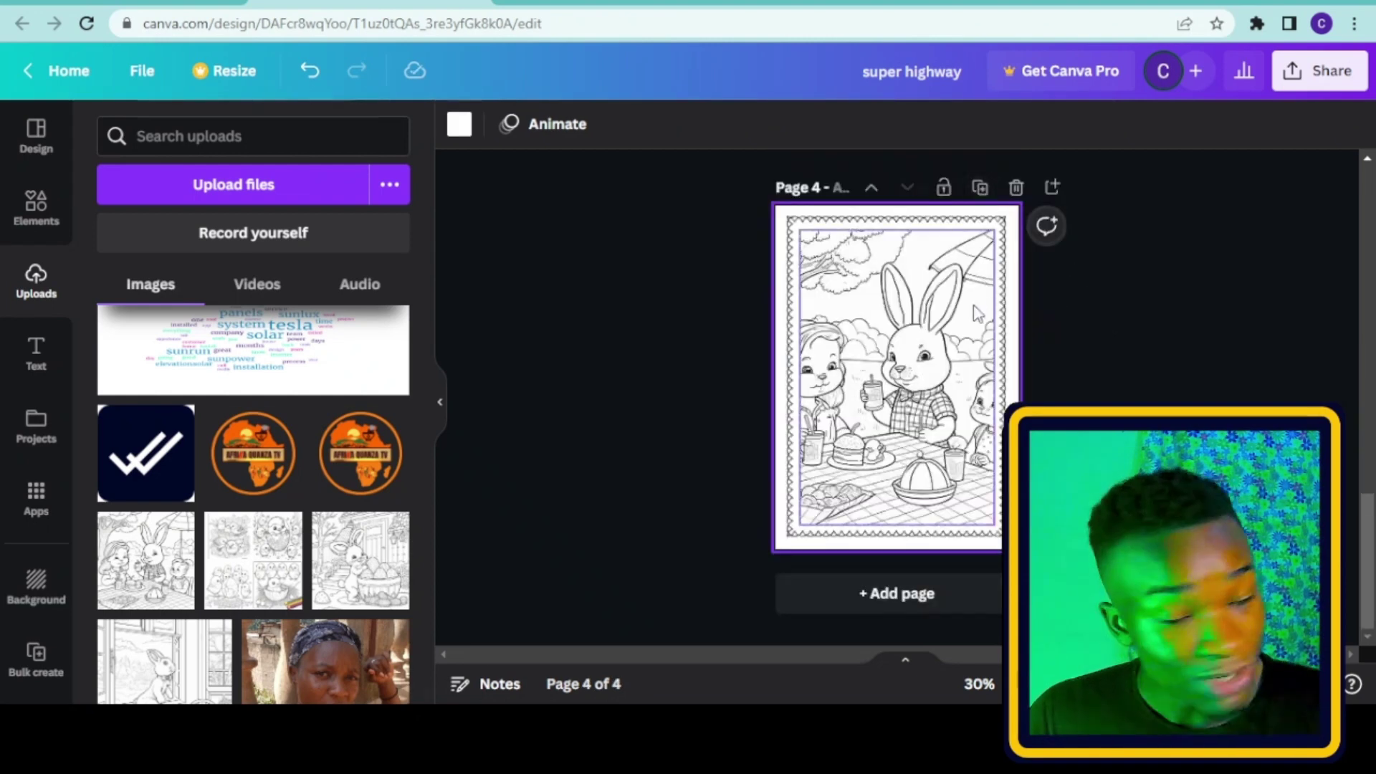
# - Delete the bunny picnic drawing from page 4 and duplicate the page with only its zigzag border
pyautogui.click(961, 349)
pyautogui.press('Delete')
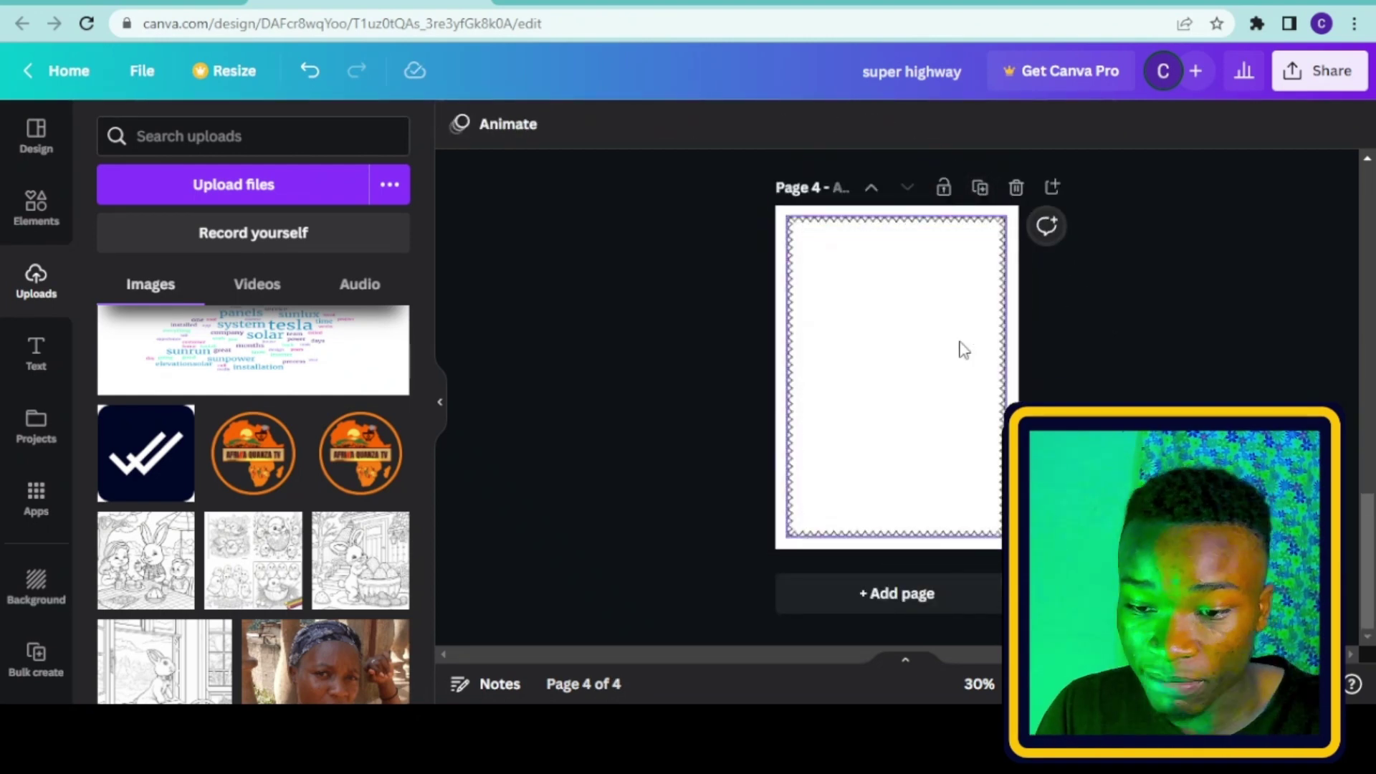
pyautogui.click(980, 188)
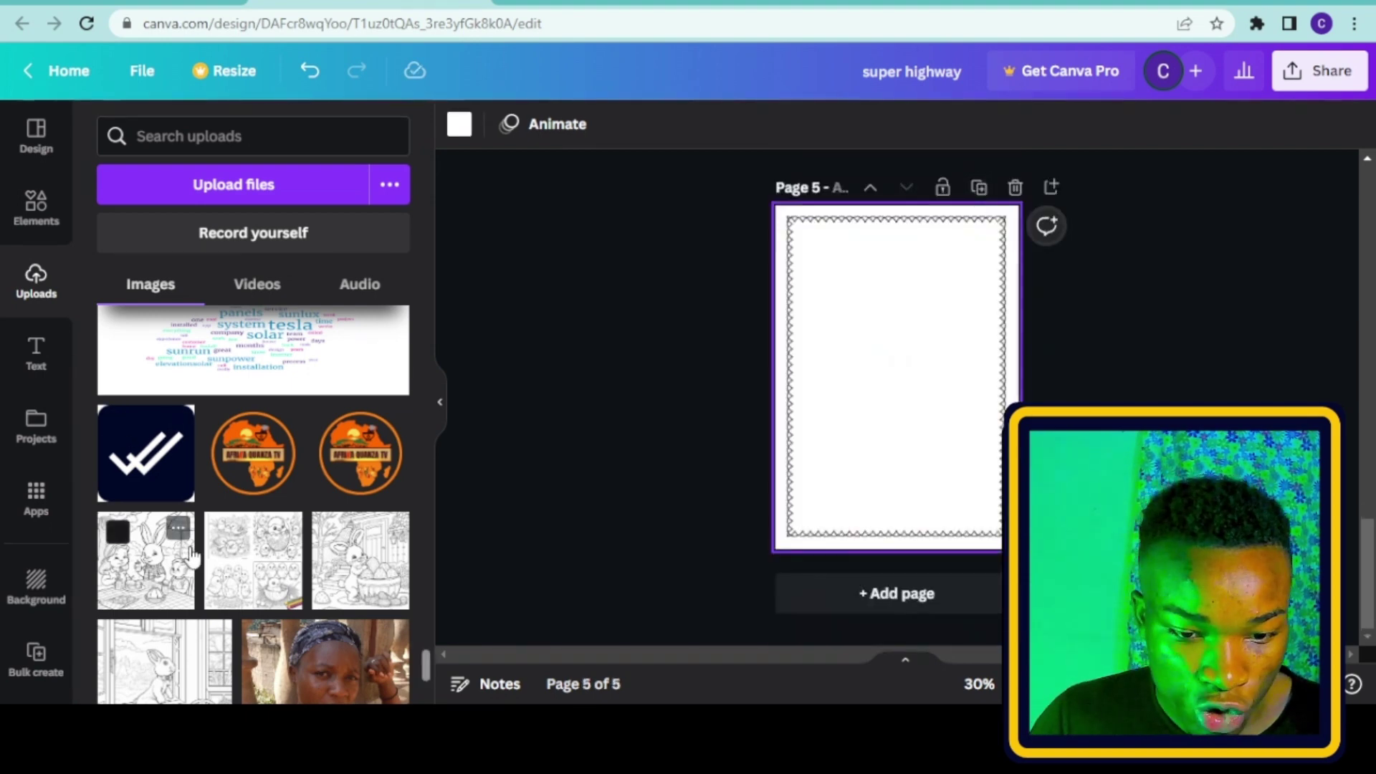
# - Add the uploaded line drawing of Santa reading to a girl to page 5 and stretch it to fill the border
pyautogui.scroll(-10, 228, 487)
pyautogui.scroll(10, 228, 488)
pyautogui.click(224, 459)
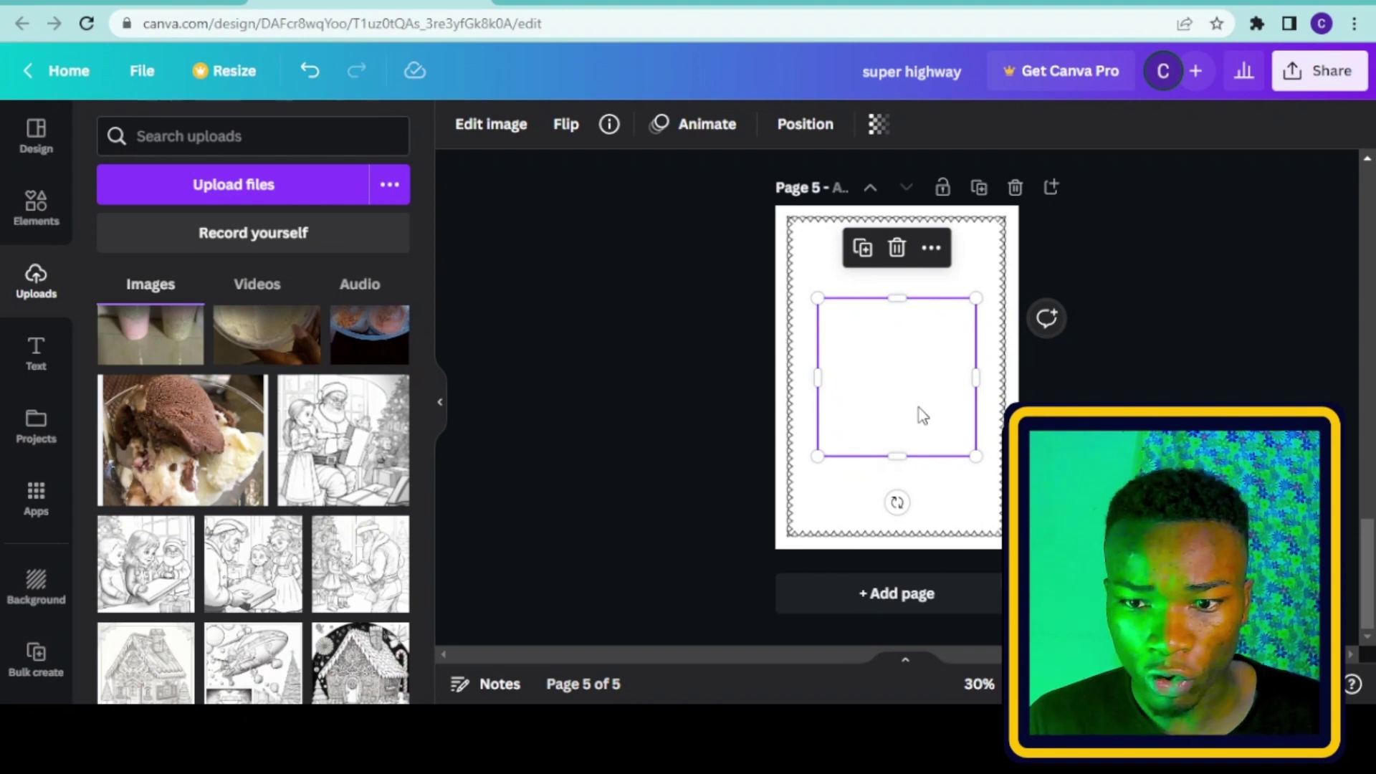
pyautogui.moveTo(919, 407); pyautogui.dragTo(902, 336)
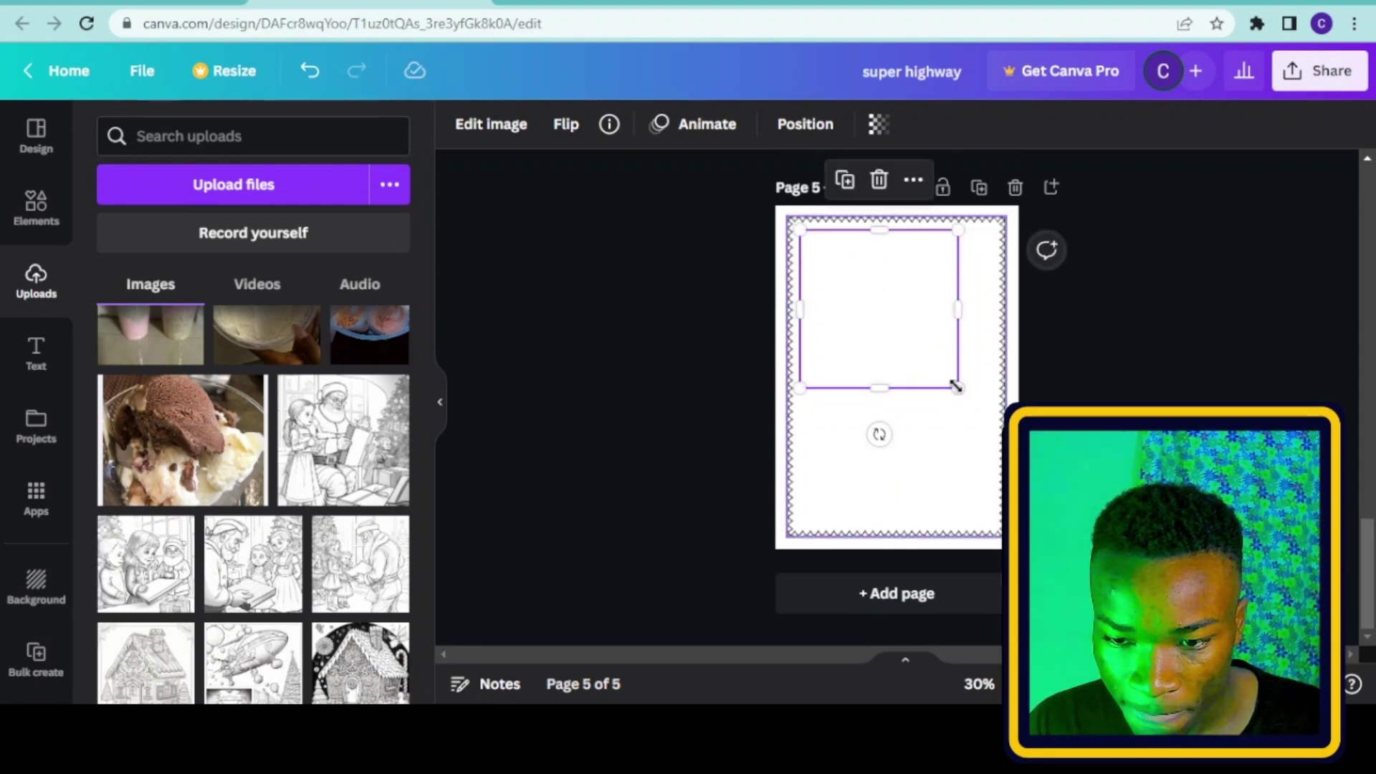
pyautogui.moveTo(963, 401); pyautogui.dragTo(982, 434)
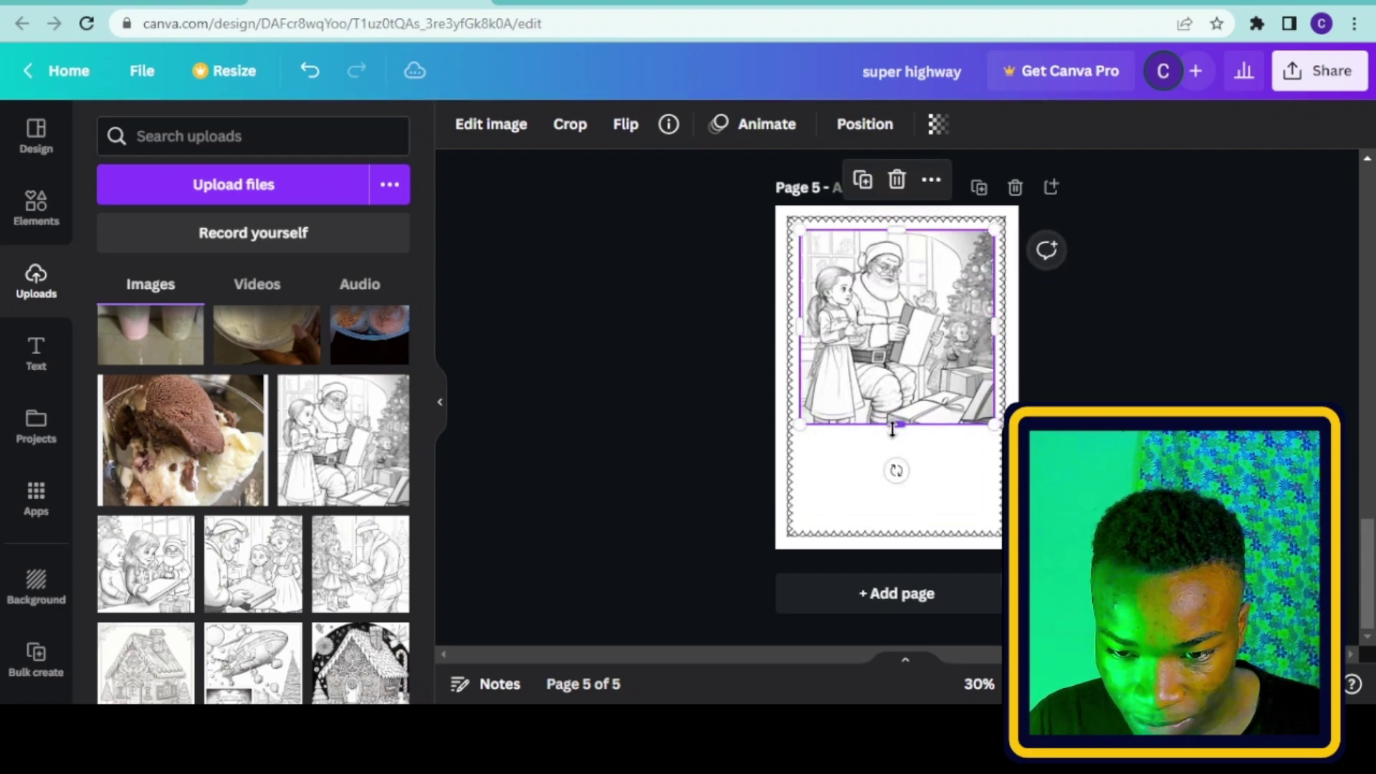
pyautogui.moveTo(900, 426); pyautogui.dragTo(897, 527)
pyautogui.press('Escape')
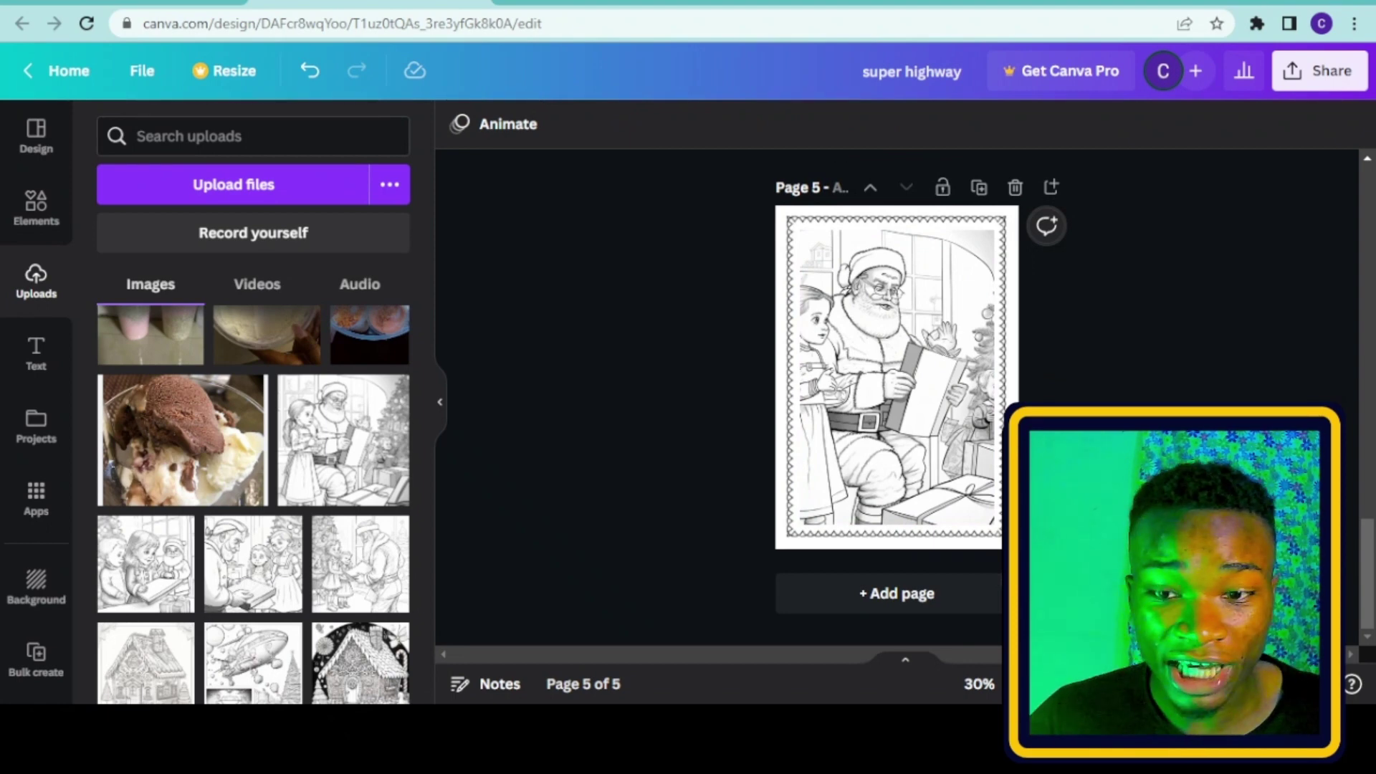
# - Review the book's pages back to the cover, and examine the page layout of the easter_coloring_book10k2 design
pyautogui.scroll(5, 989, 442)
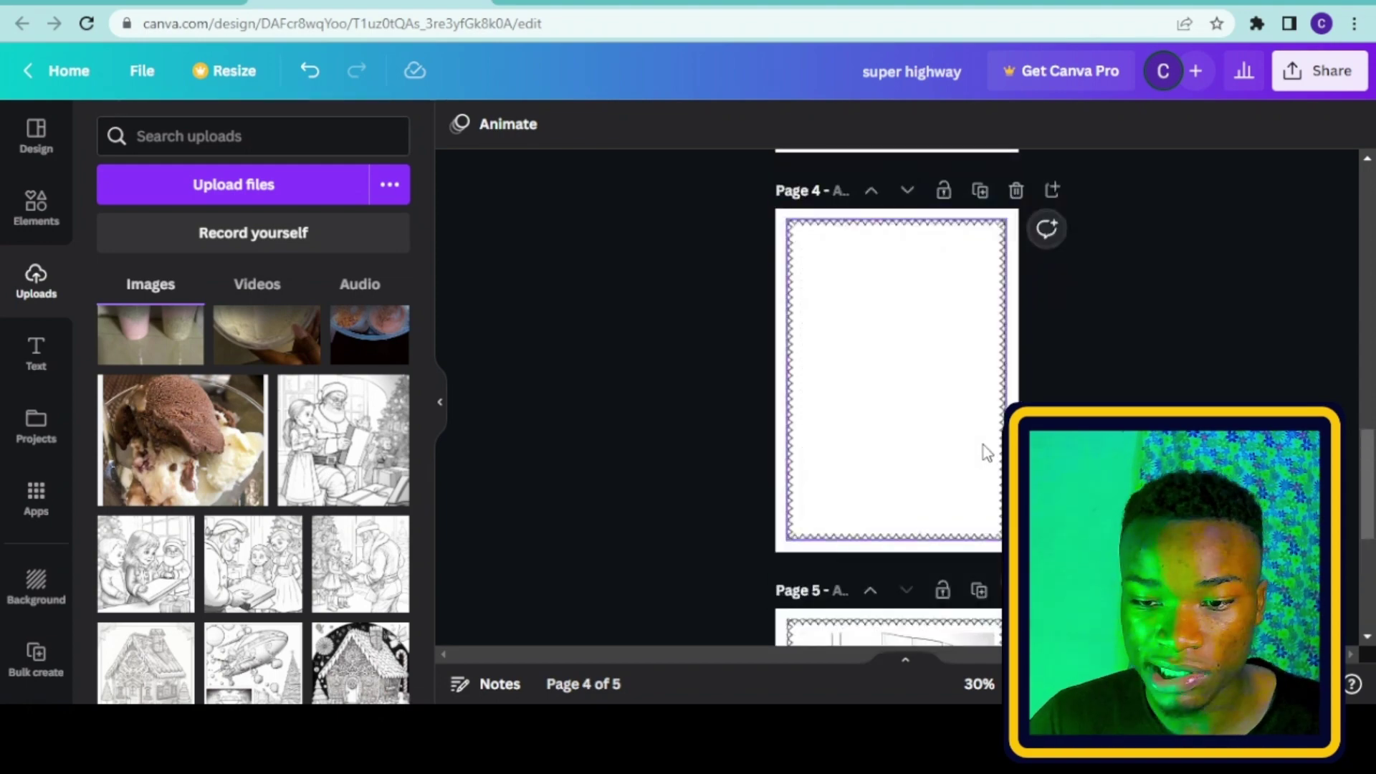
pyautogui.scroll(15, 986, 433)
pyautogui.scroll(-1, 931, 509)
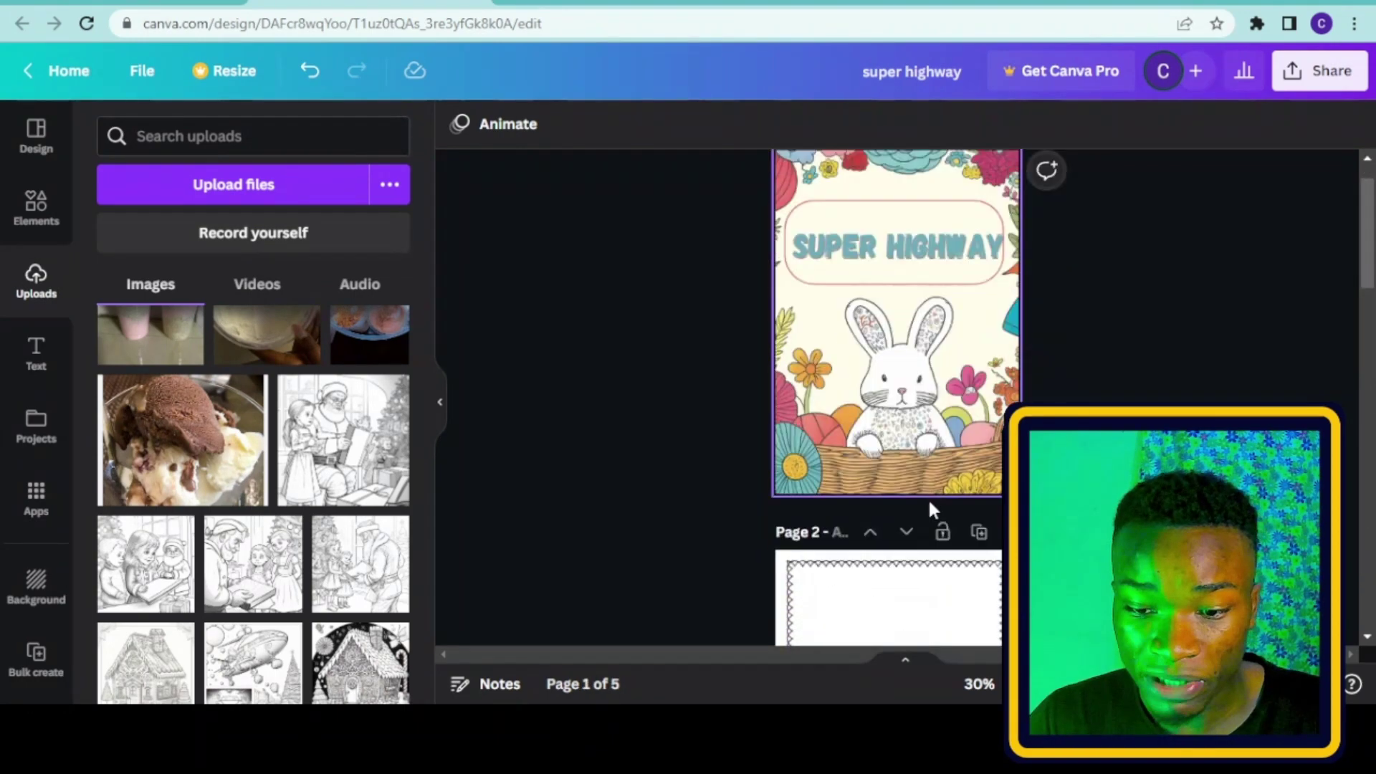
pyautogui.scroll(-5, 932, 509)
pyautogui.click(644, 9)
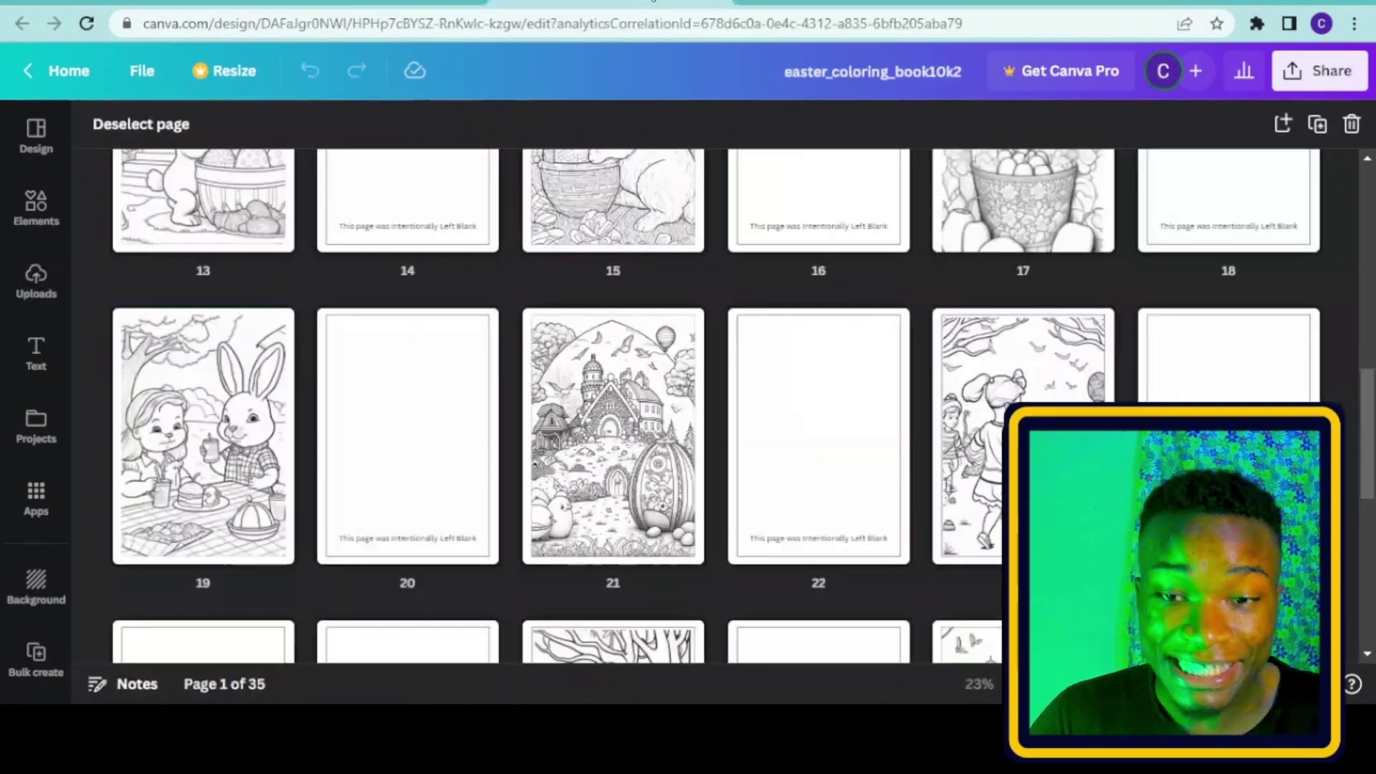
pyautogui.scroll(10, 829, 421)
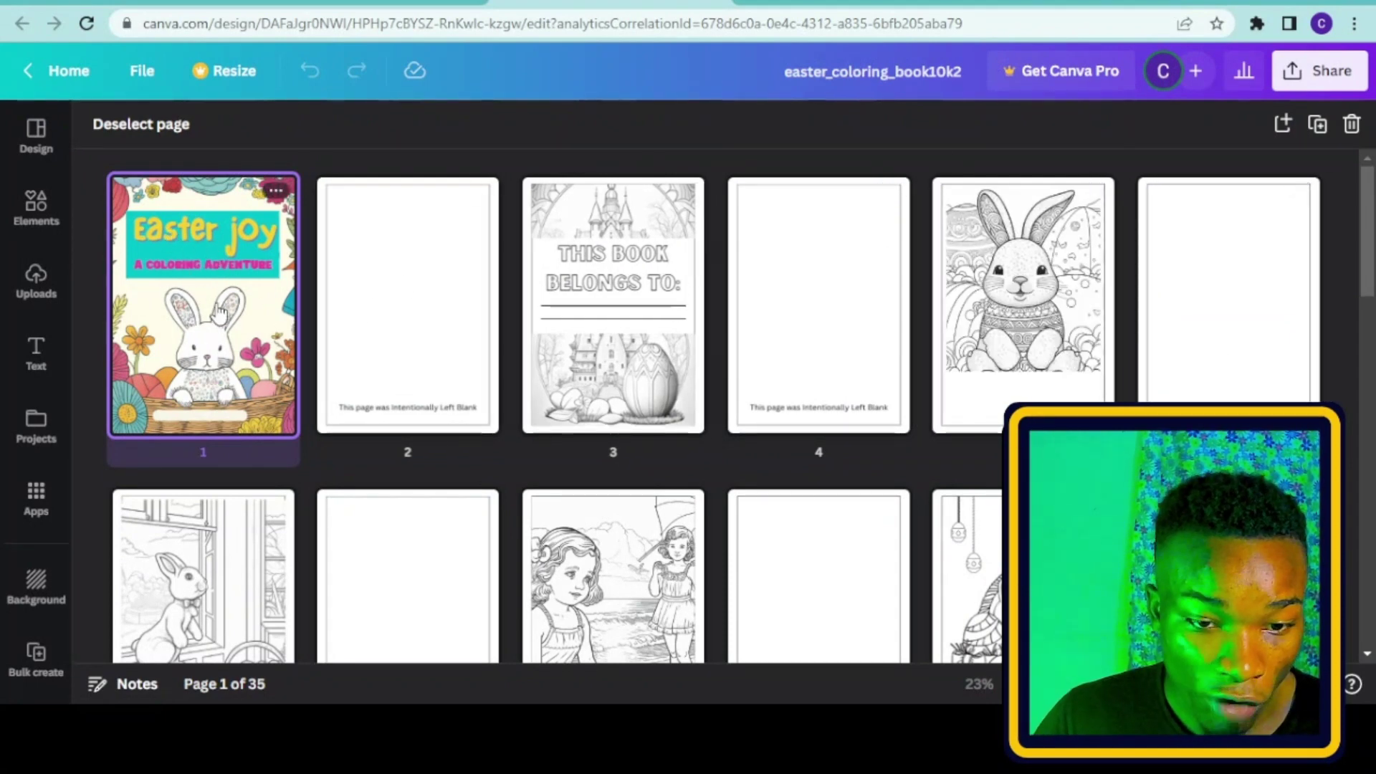
pyautogui.scroll(-3, 771, 508)
pyautogui.scroll(-9, 771, 508)
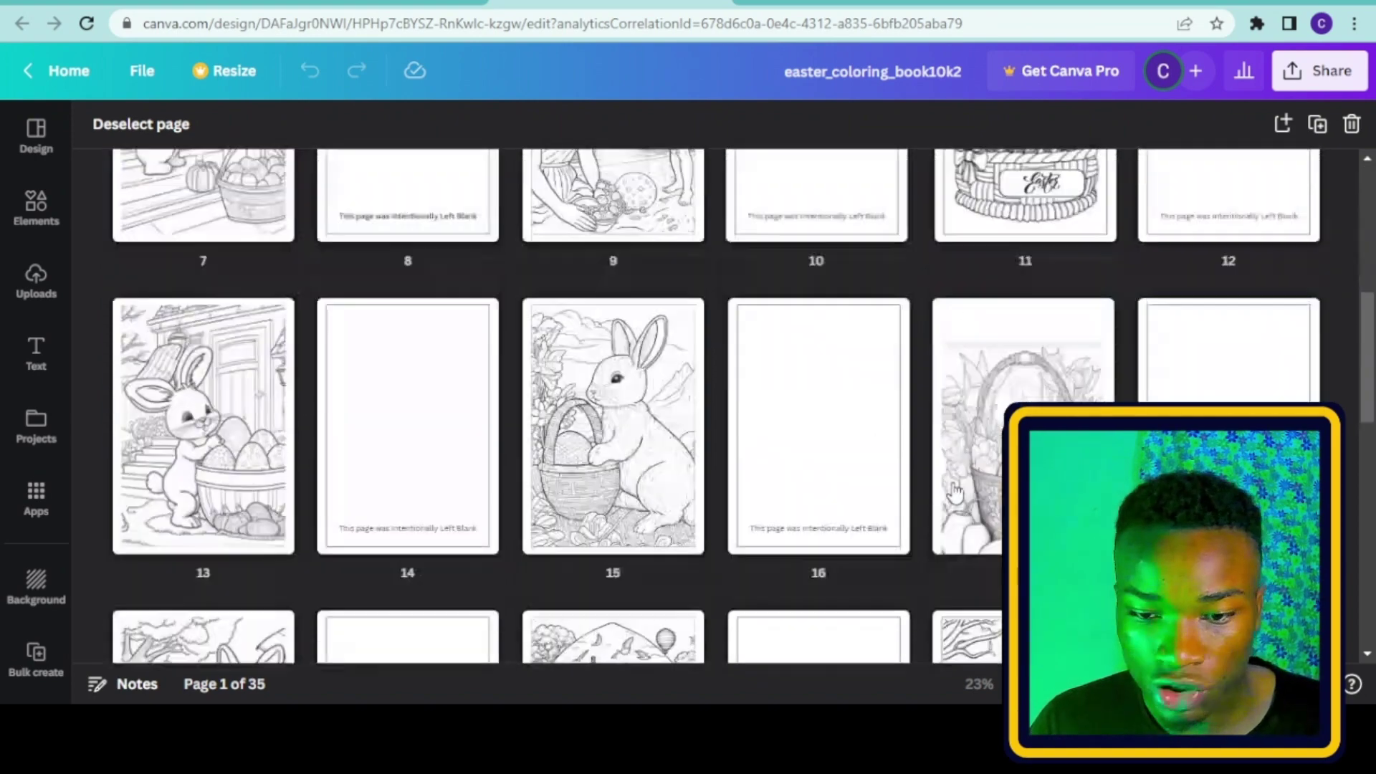